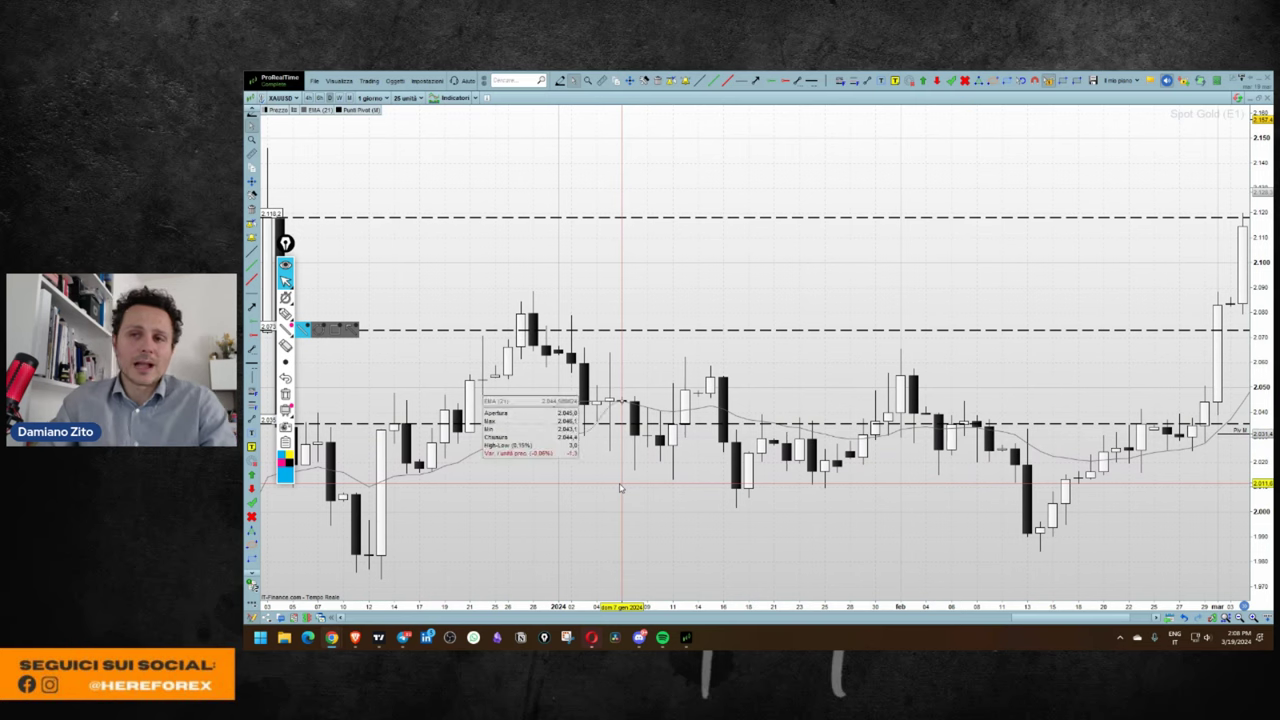
Move the floating annotation toolbar slightly inward on the gold chart.
drag(285, 244, 328, 234)
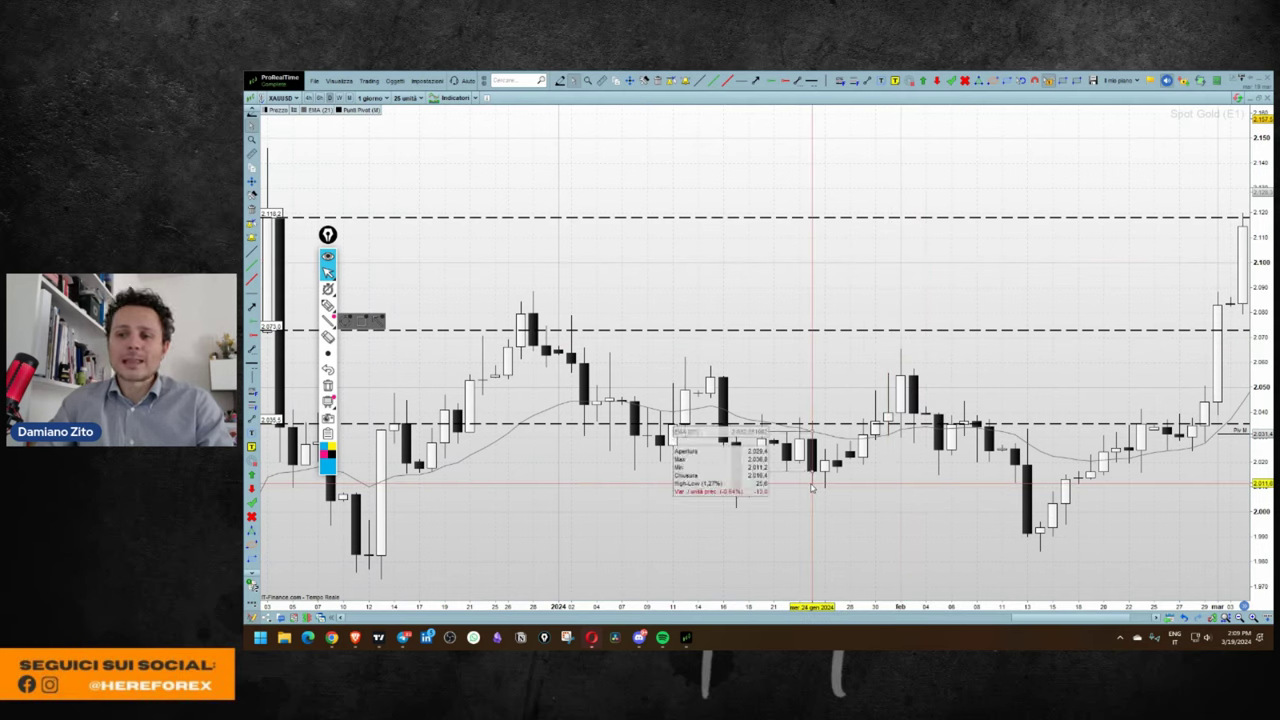
mouse_move(786, 480)
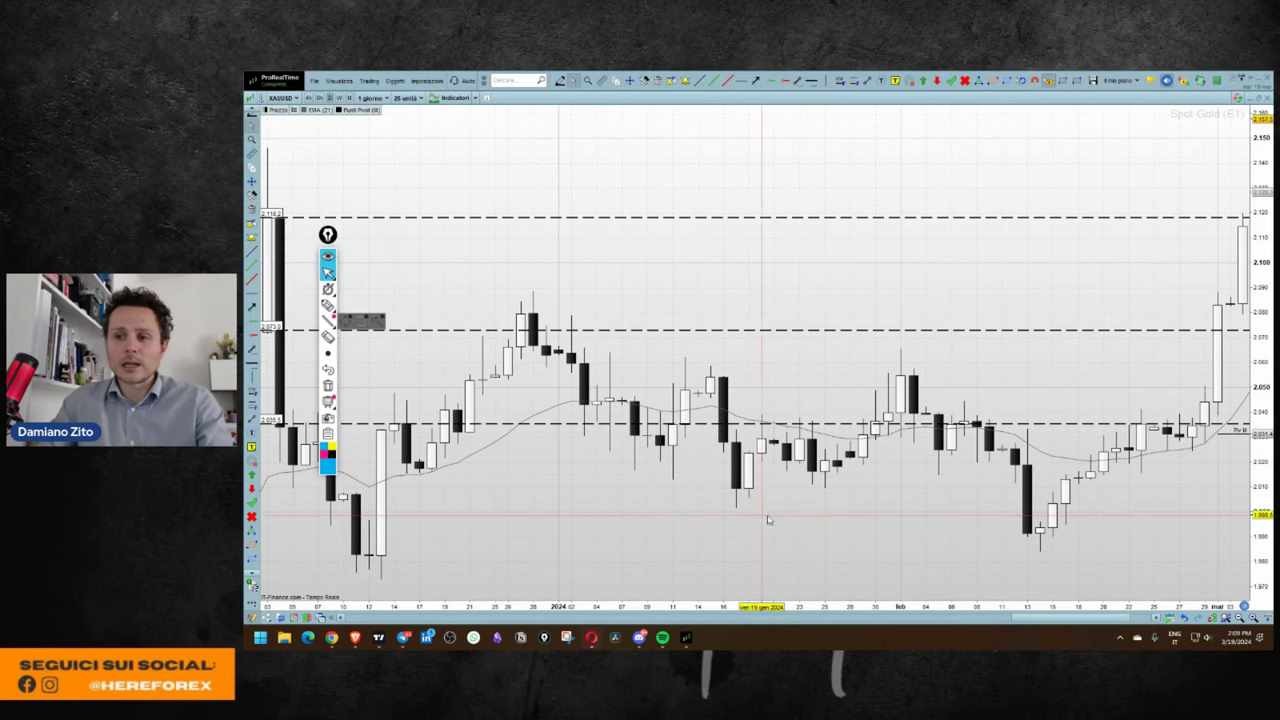
mouse_move(768, 521)
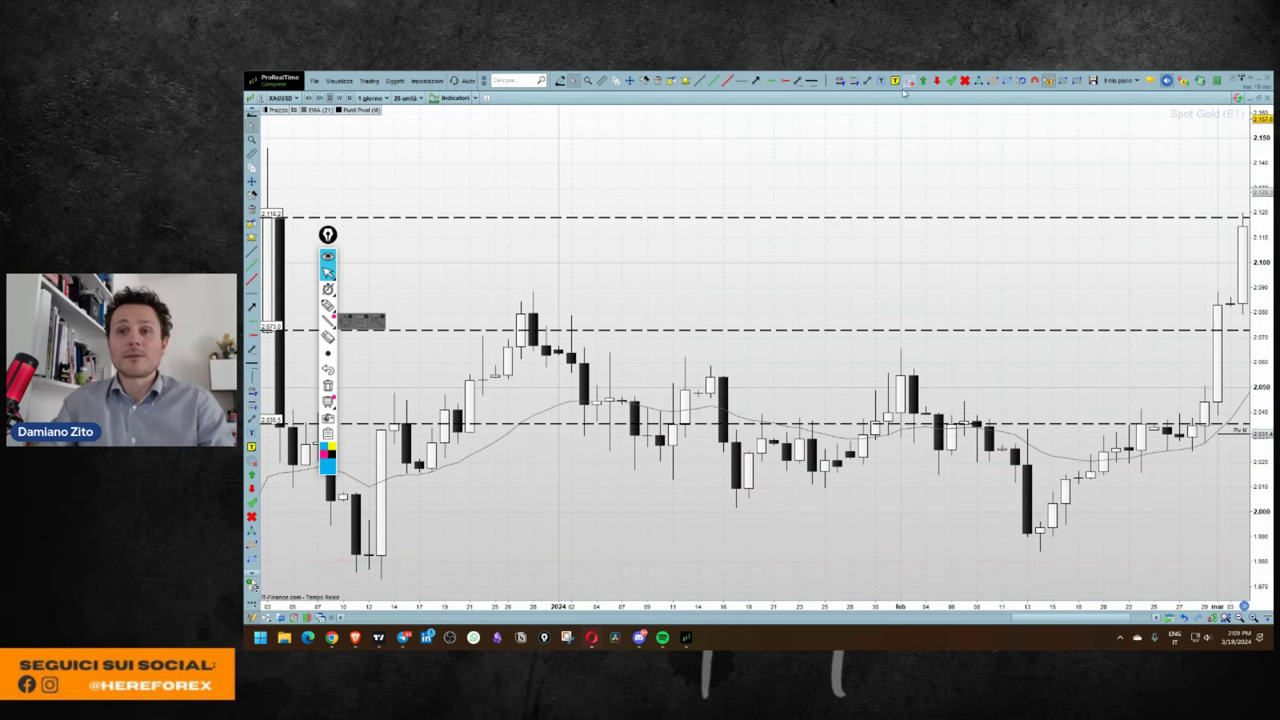
Switch from the gold chart to the 2024 ProfessioneTrader TM spreadsheet and show the Riepilogo Anno sheet.
click(1258, 98)
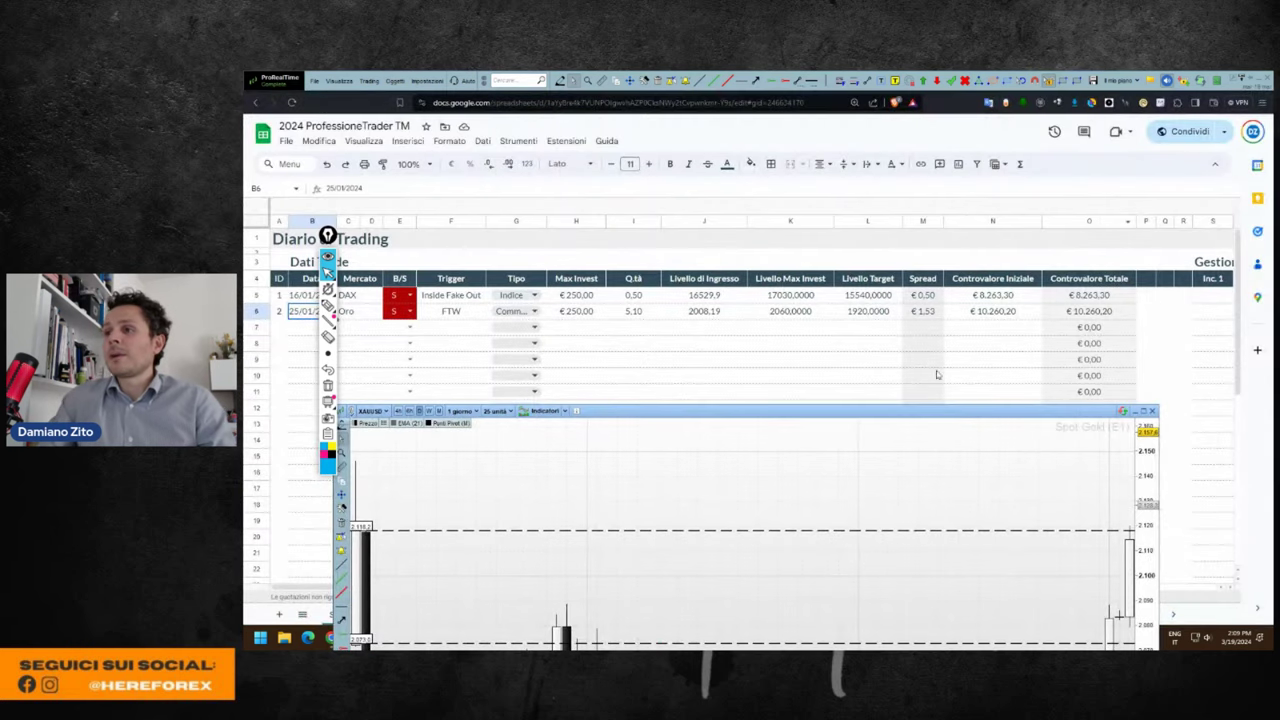
click(800, 380)
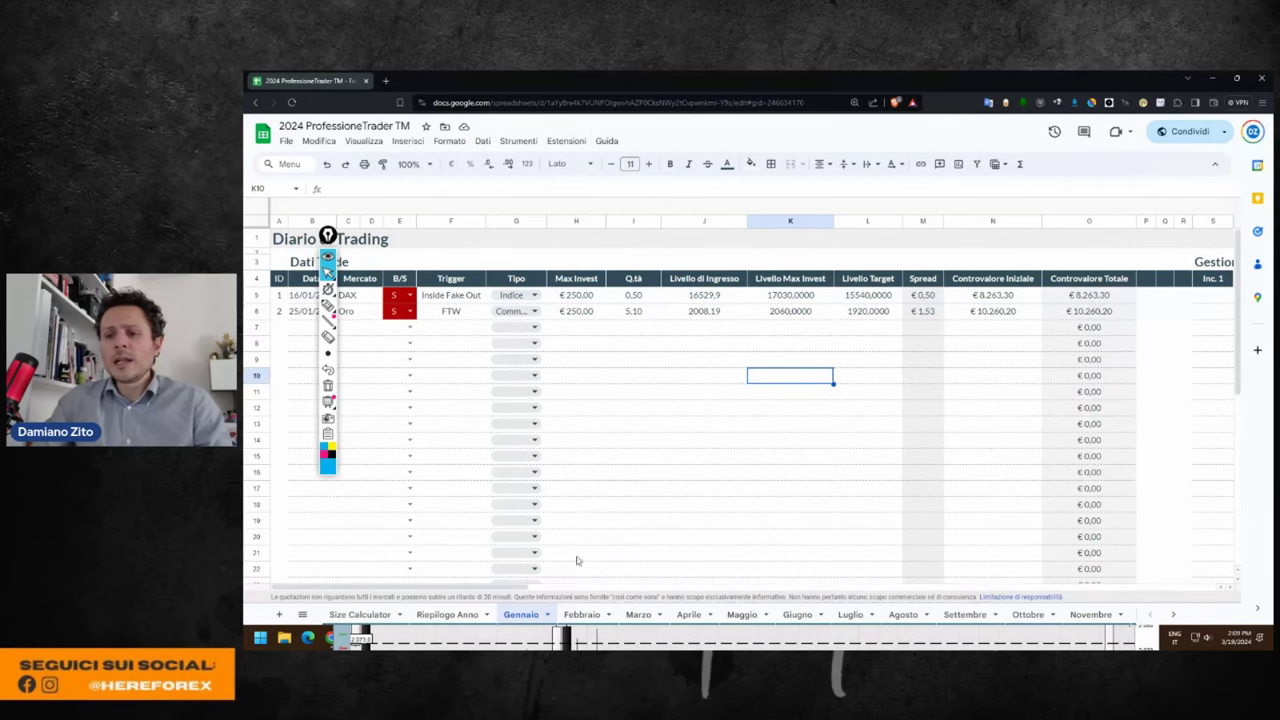
click(478, 615)
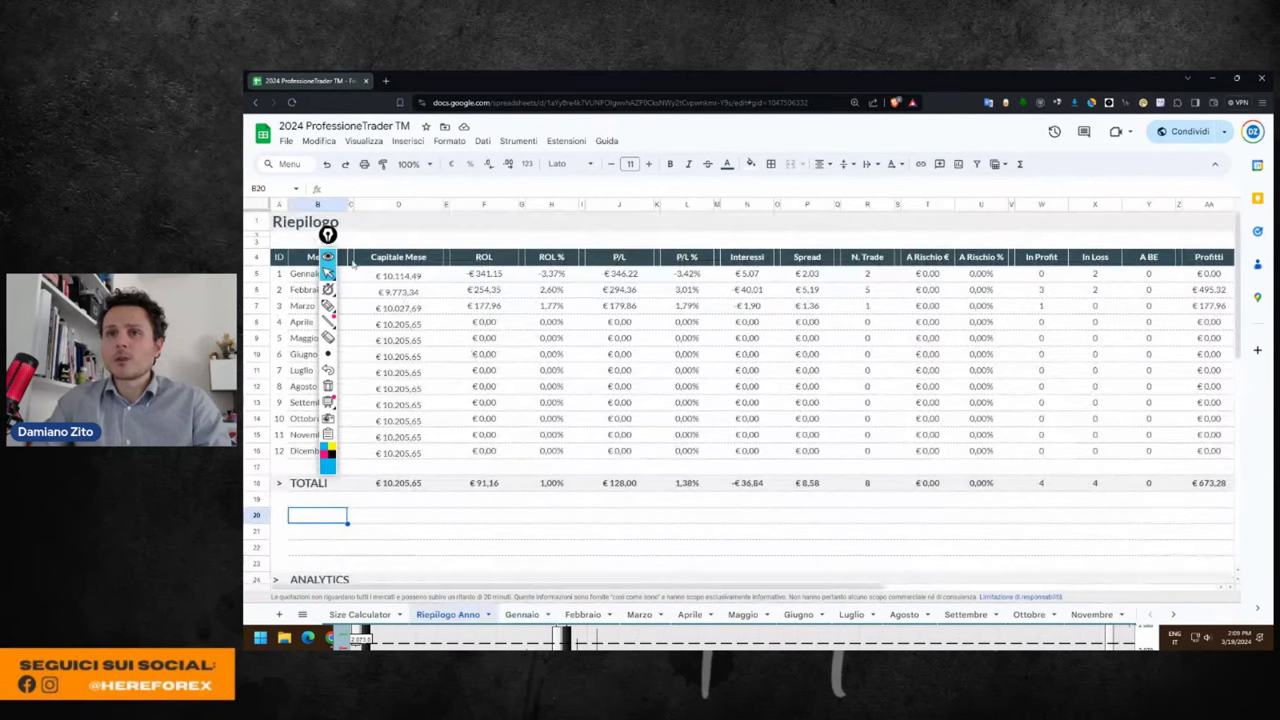
Move the annotation toolbar off the table, circle the total N. Trade with the pen, and tick the January to March trade counts.
drag(327, 235, 257, 243)
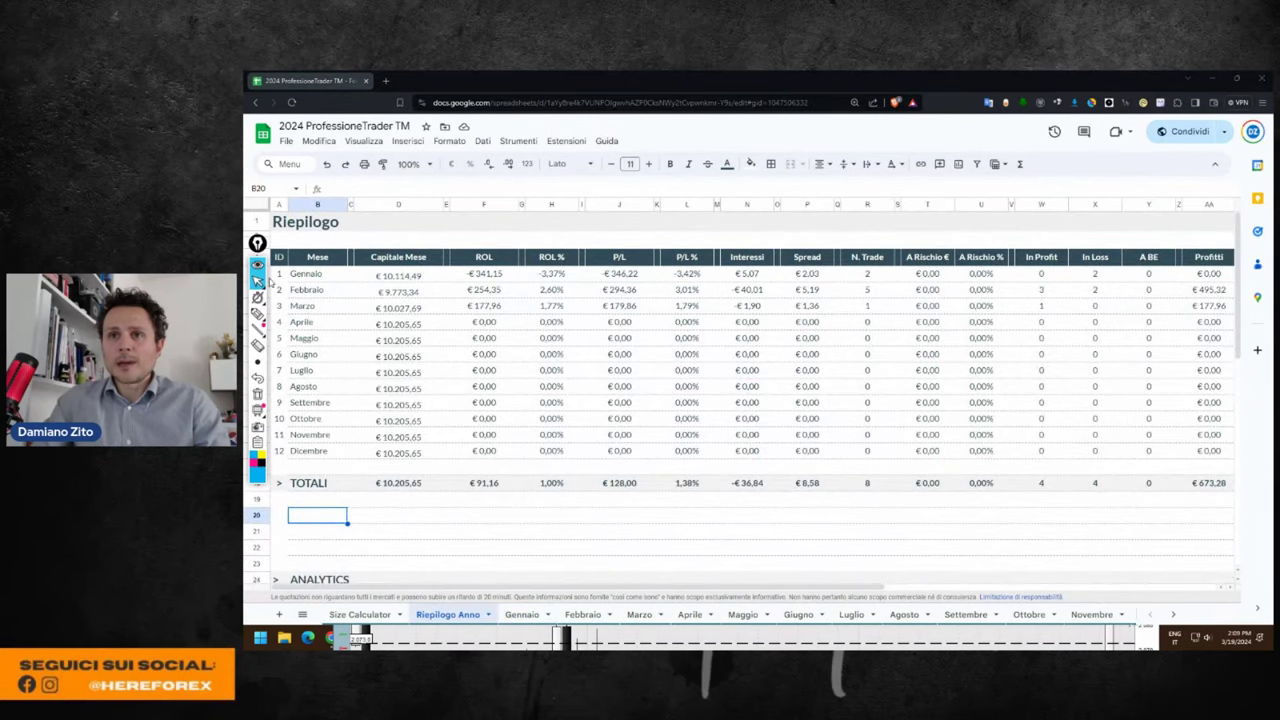
click(258, 313)
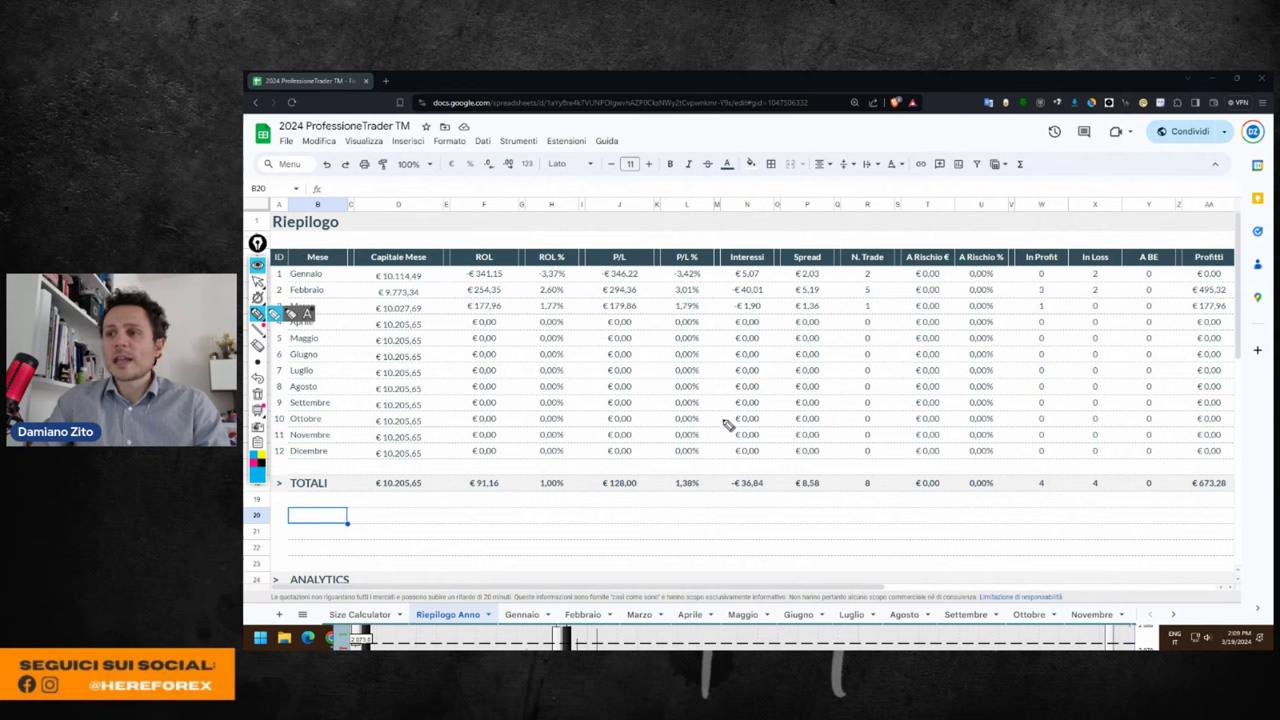
mouse_move(870, 476)
mouse_down()
mouse_move(853, 492)
mouse_move(868, 474)
mouse_up()
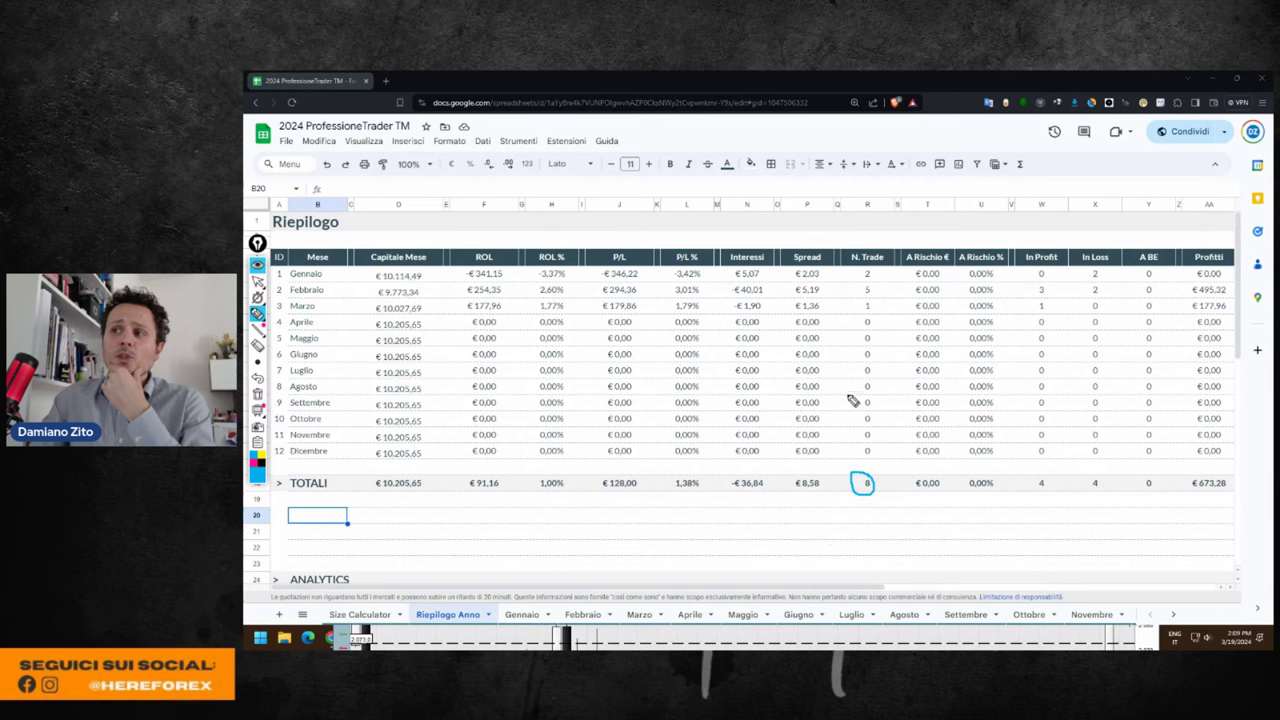
drag(883, 269, 886, 307)
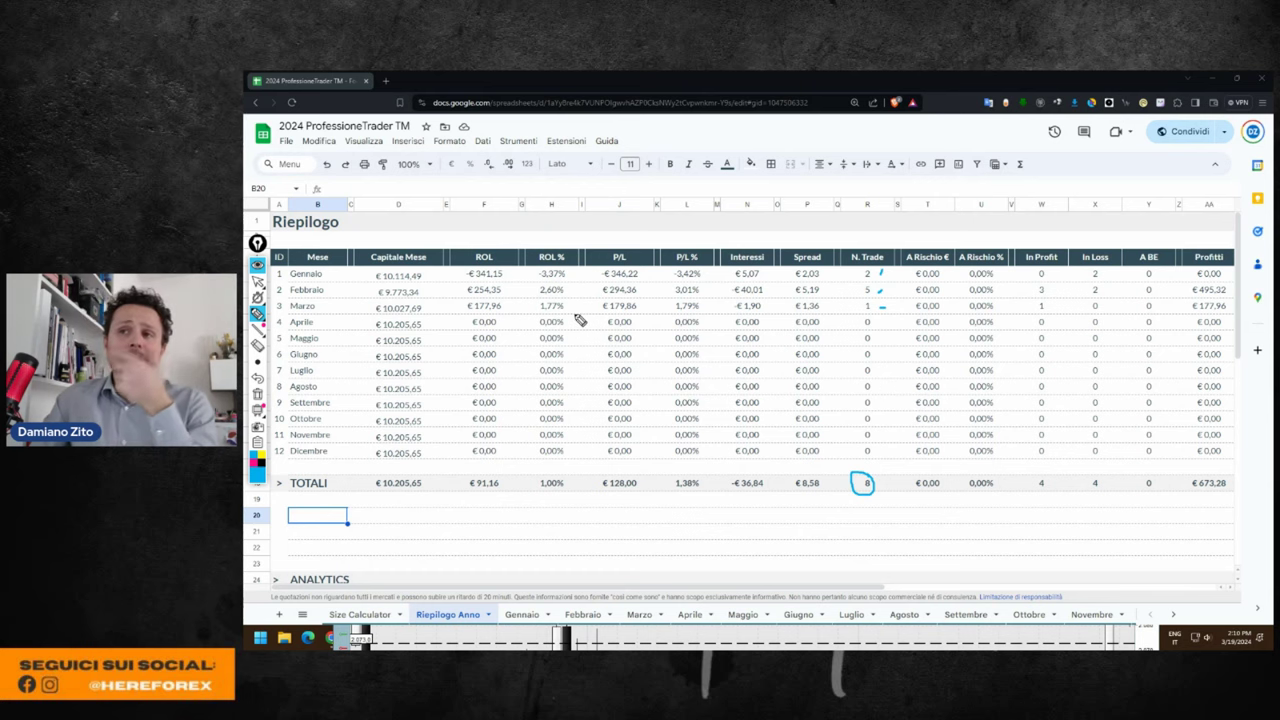
Underline January's ROL with the pen and mark the January and February Interessi amounts.
drag(468, 281, 525, 280)
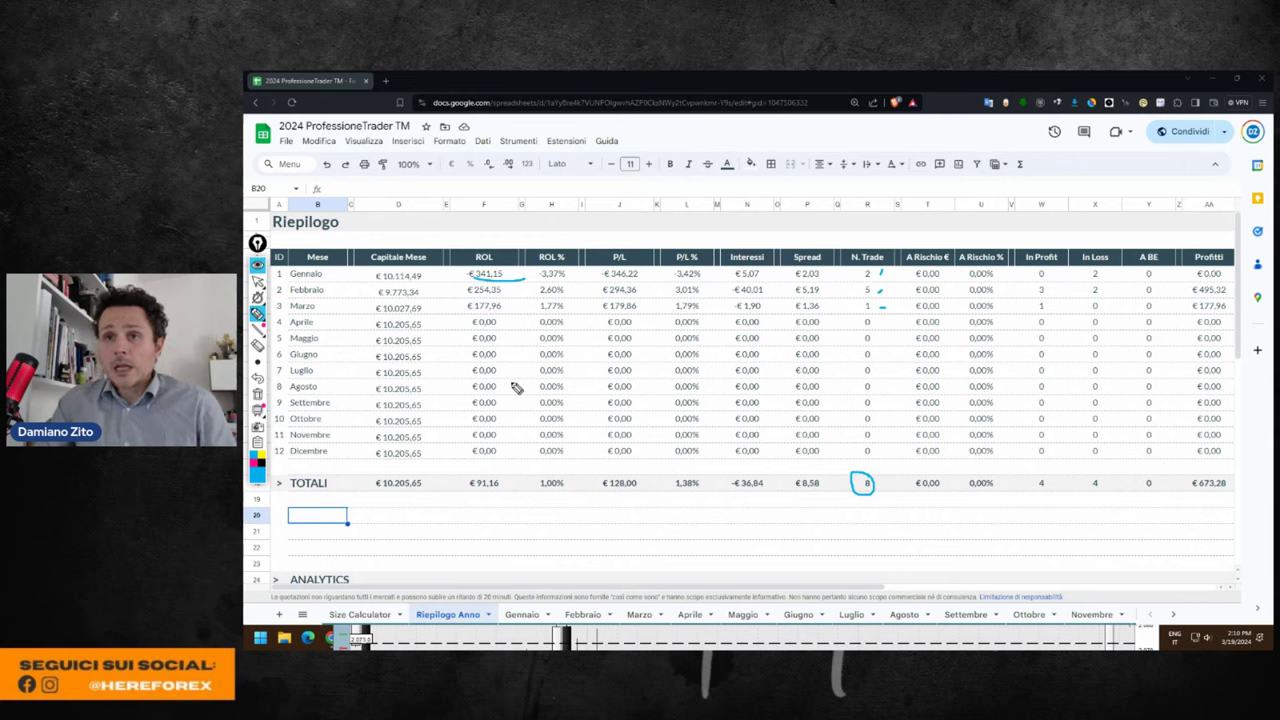
mouse_move(738, 281)
mouse_down()
mouse_move(760, 283)
mouse_move(745, 272)
mouse_up()
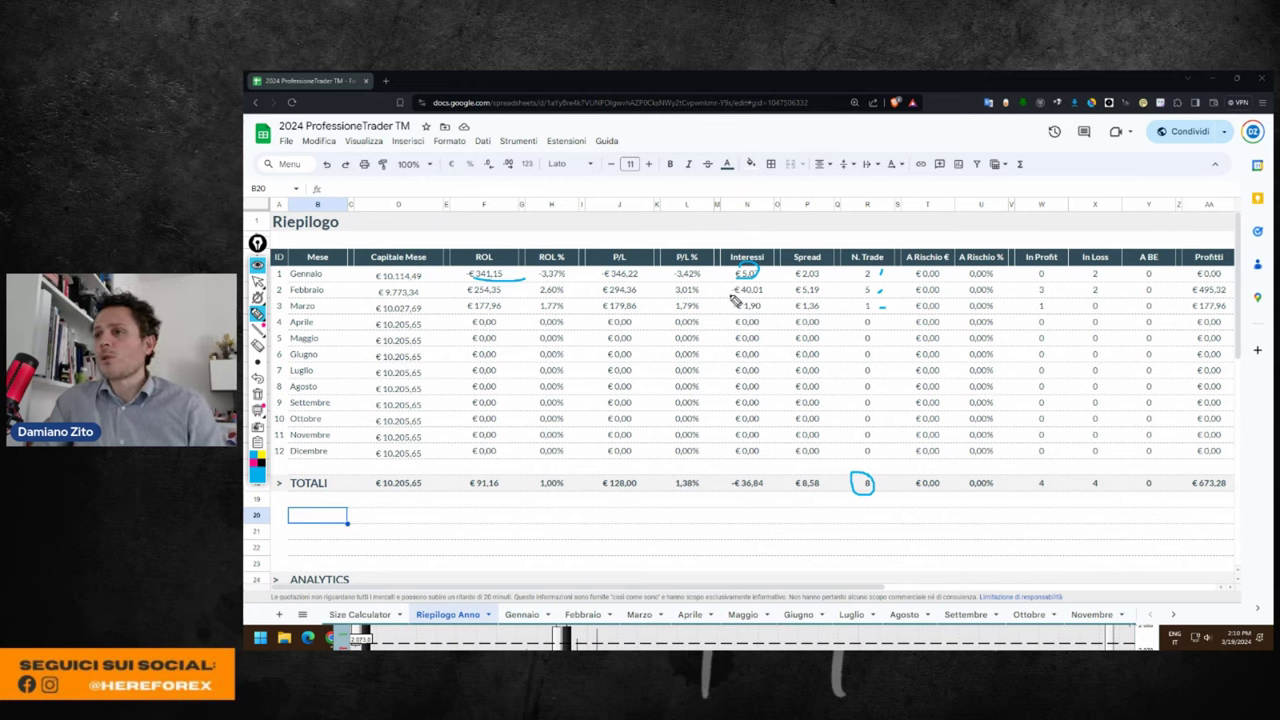
mouse_move(729, 296)
mouse_down()
mouse_move(773, 296)
mouse_move(773, 285)
mouse_up()
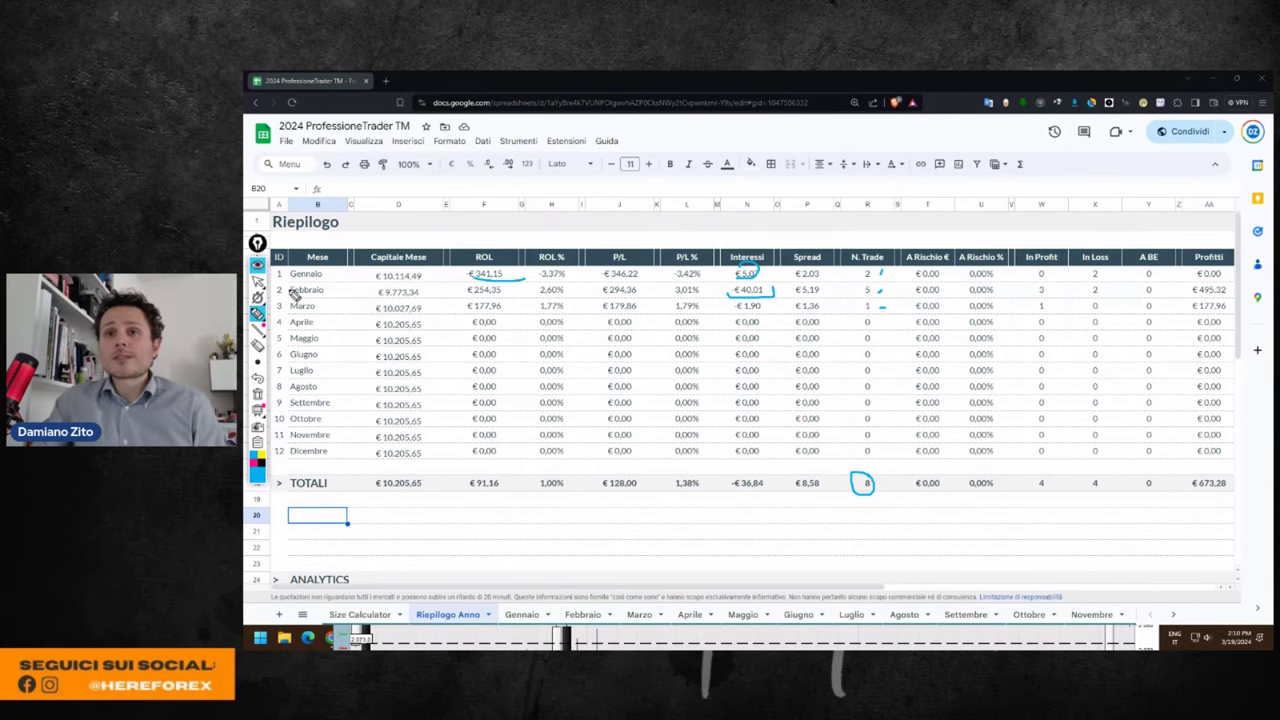
Leave the pen, open the Gennaio sheet, and select the date of the Oro trade in the journal.
click(258, 281)
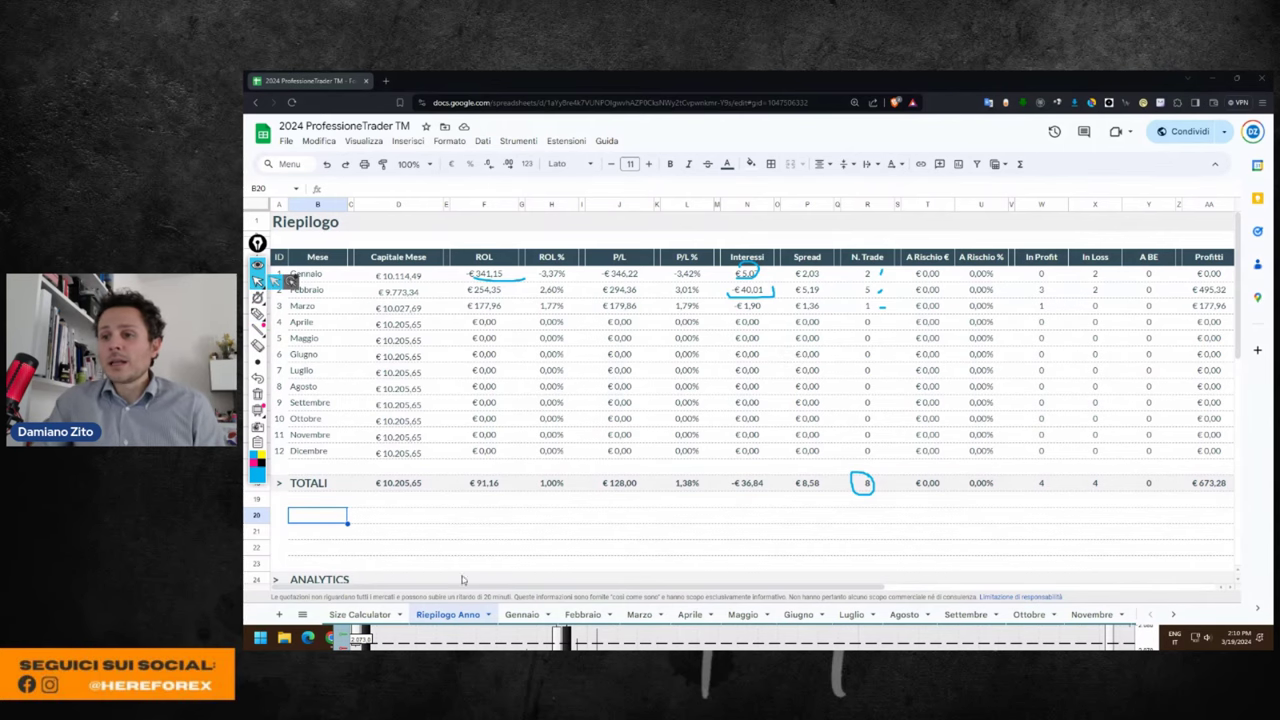
click(540, 615)
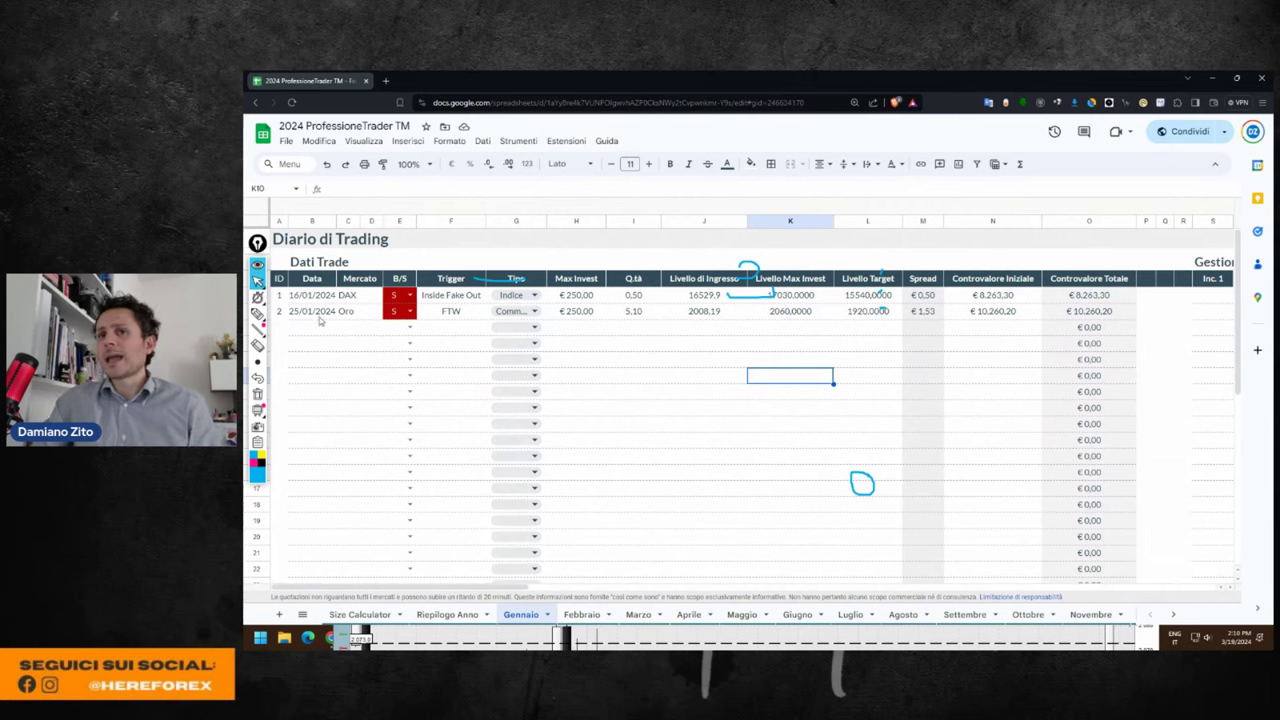
click(300, 315)
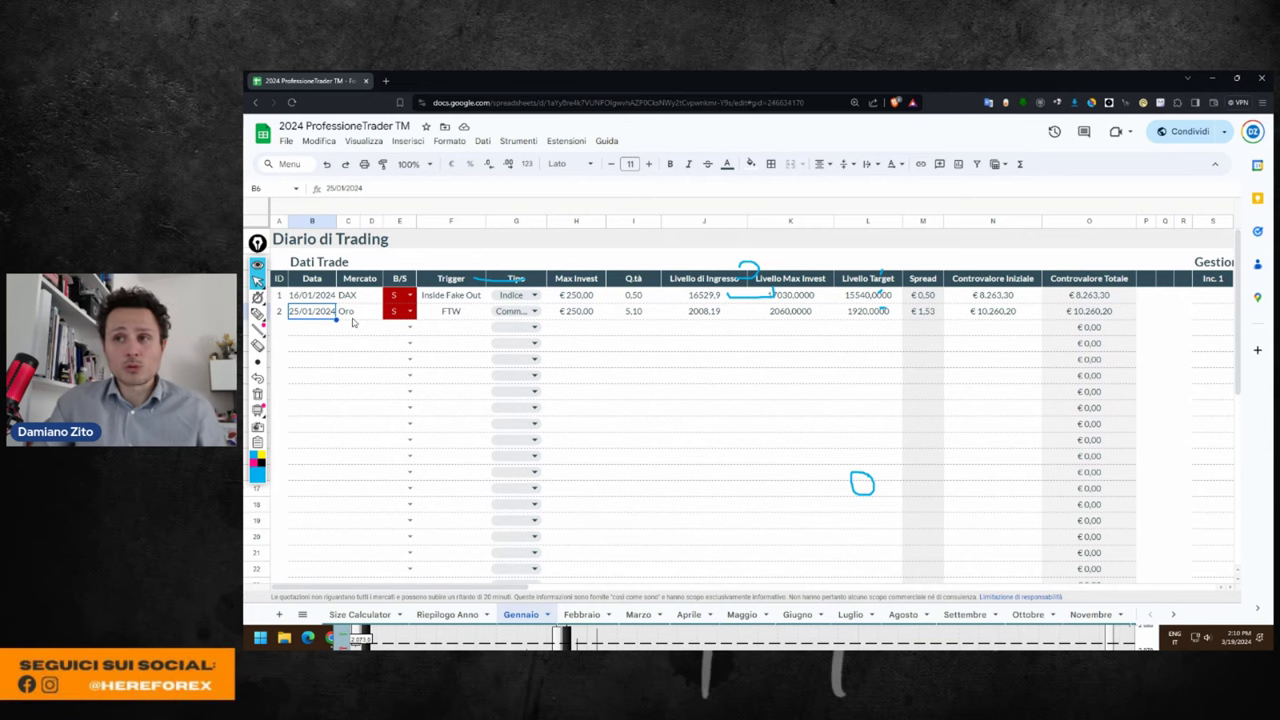
Switch back to ProRealTime, maximize the XAUUSD daily chart window, and clear all pen annotations from the screen.
click(1033, 640)
click(546, 173)
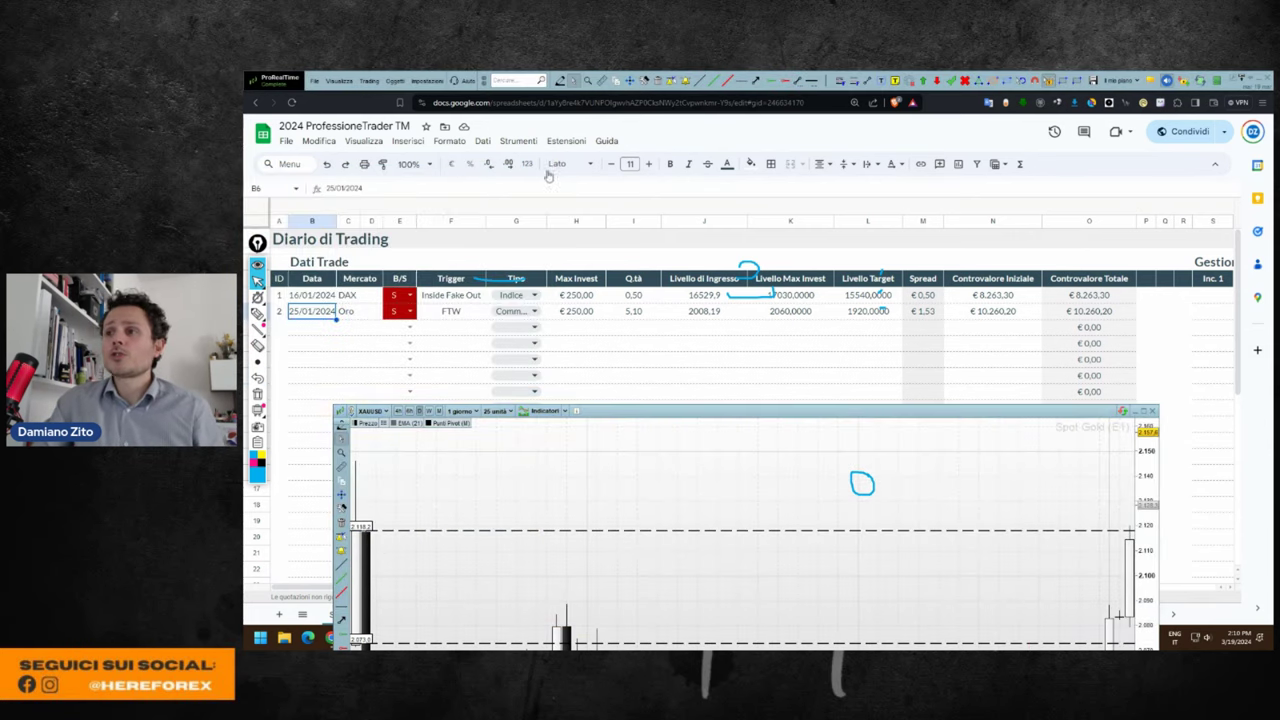
drag(899, 410, 899, 200)
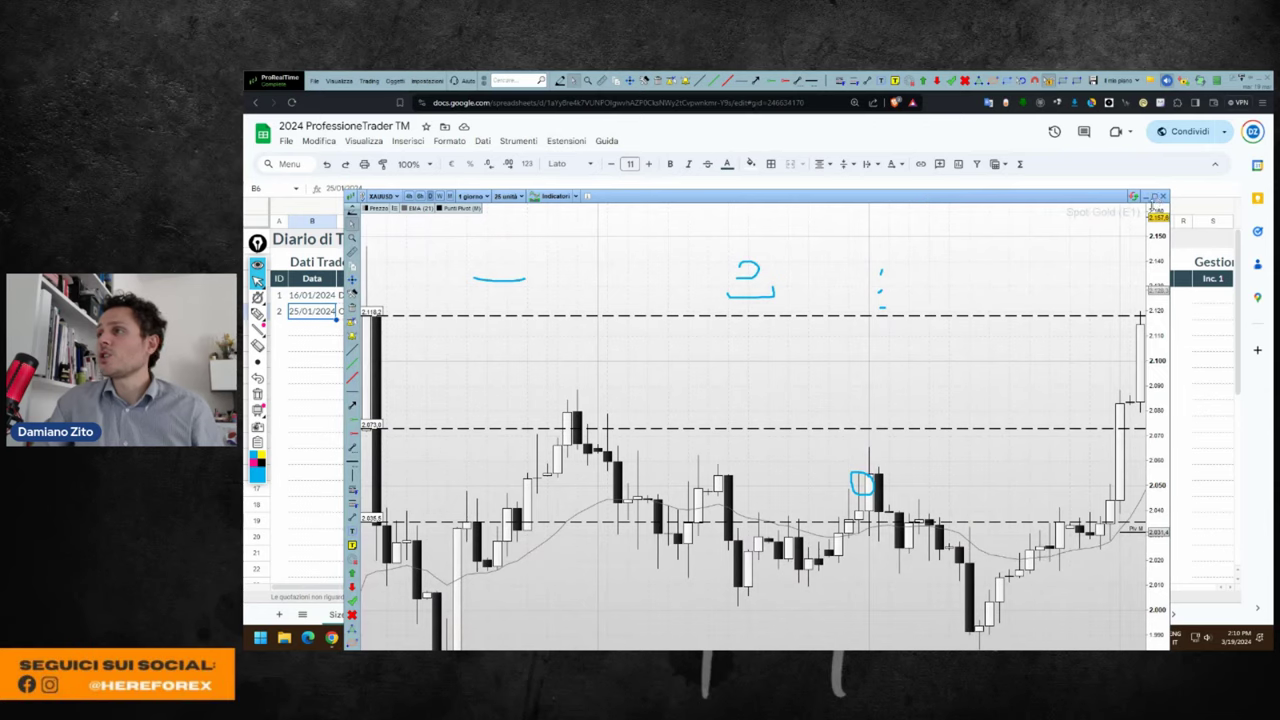
double_click(1101, 201)
click(257, 361)
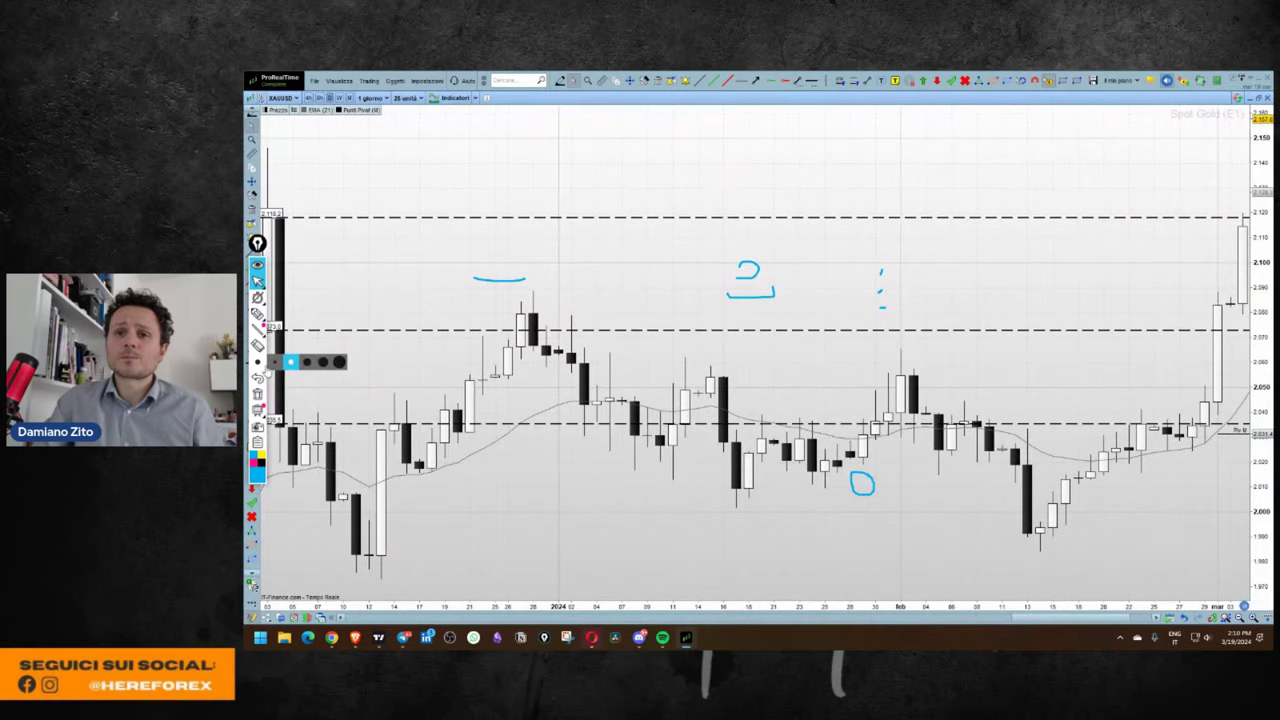
click(257, 394)
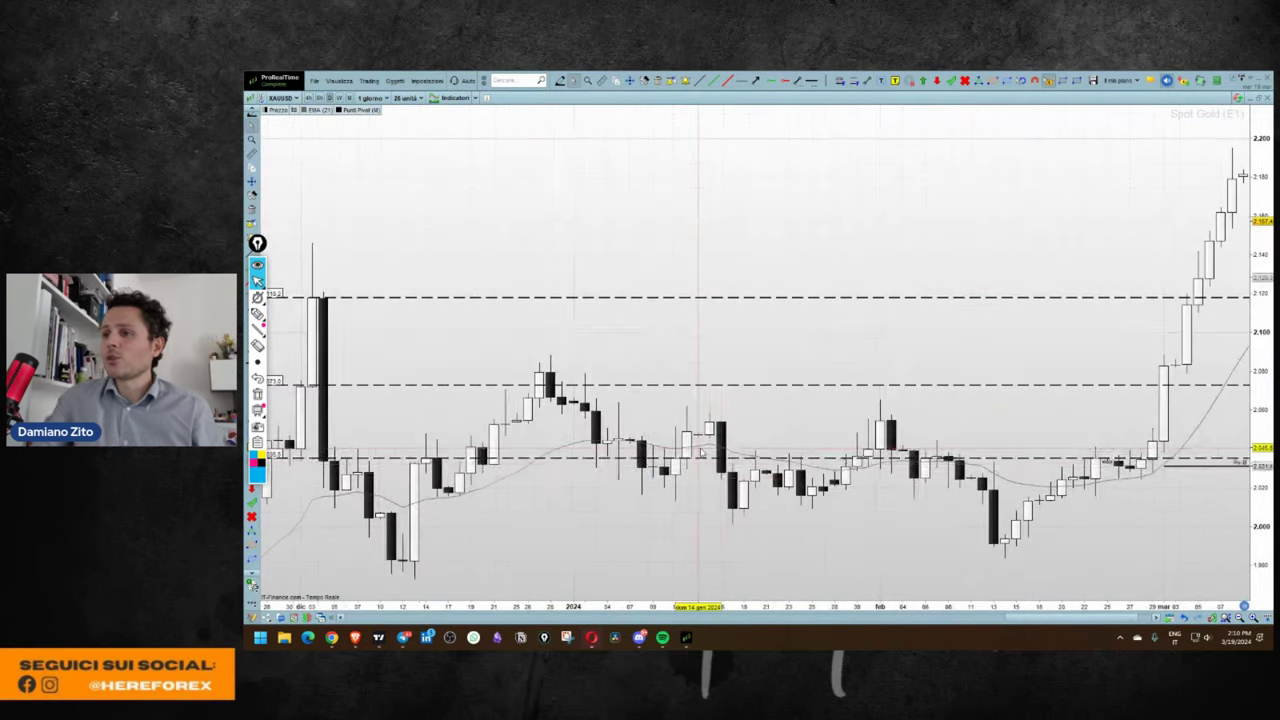
Draw pen strokes along the mid-January drop and the decline from the late-December high on the gold chart.
scroll(853, 535, up, 2)
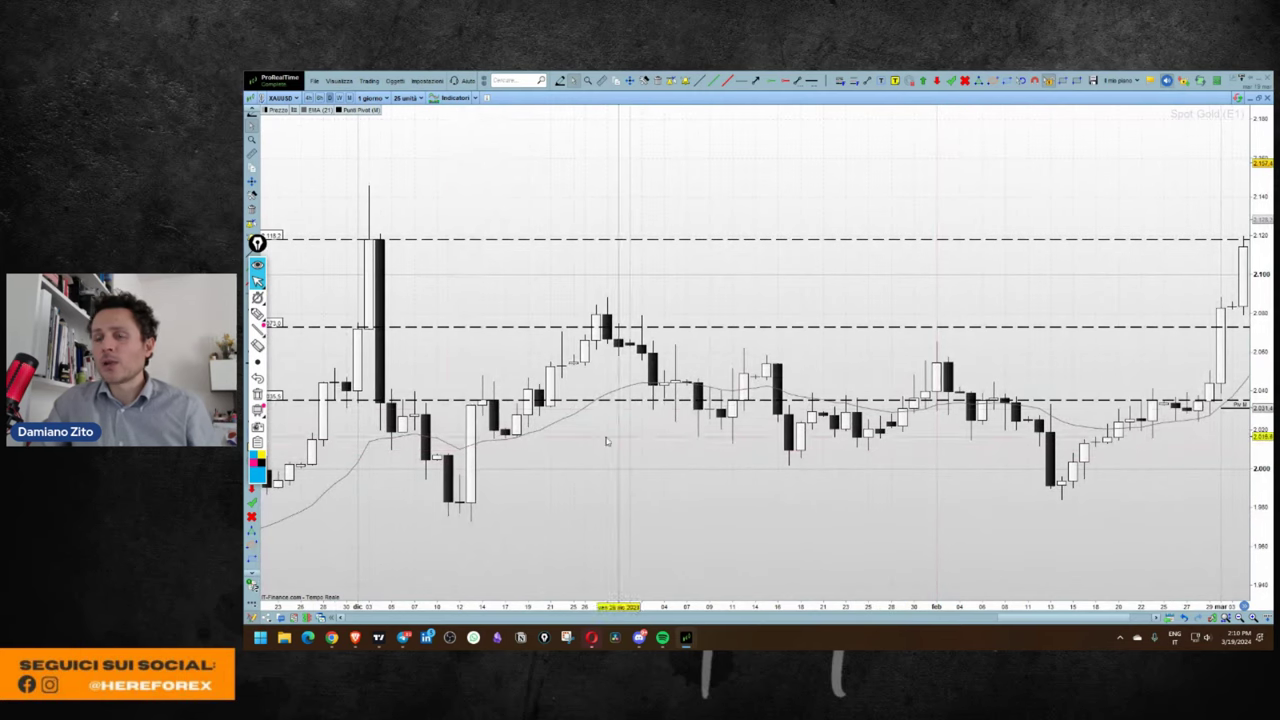
click(257, 313)
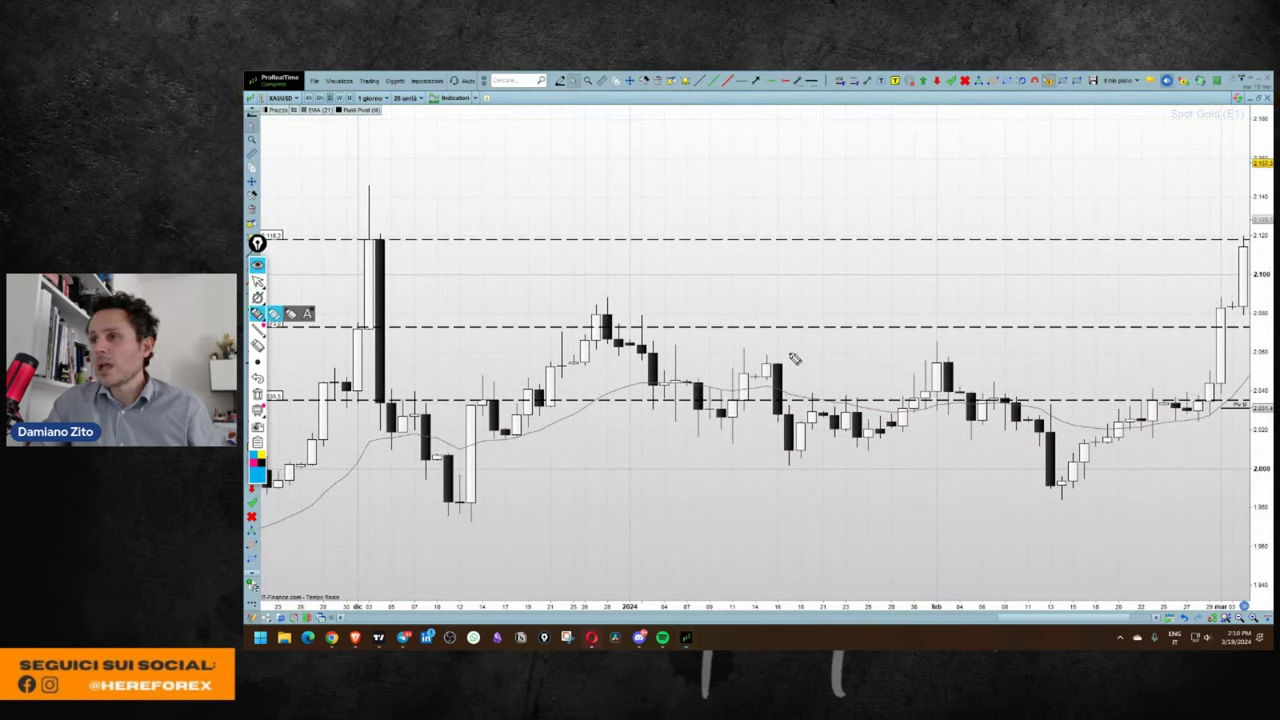
drag(745, 354, 800, 458)
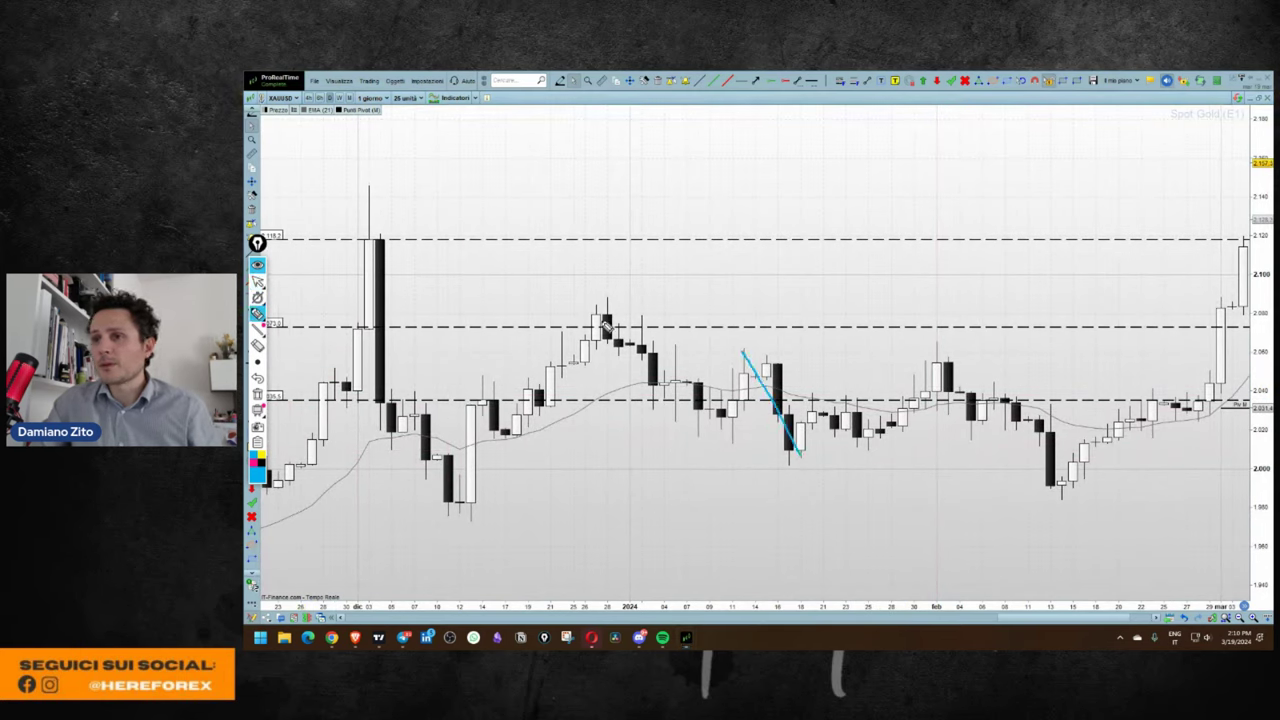
drag(597, 303, 710, 432)
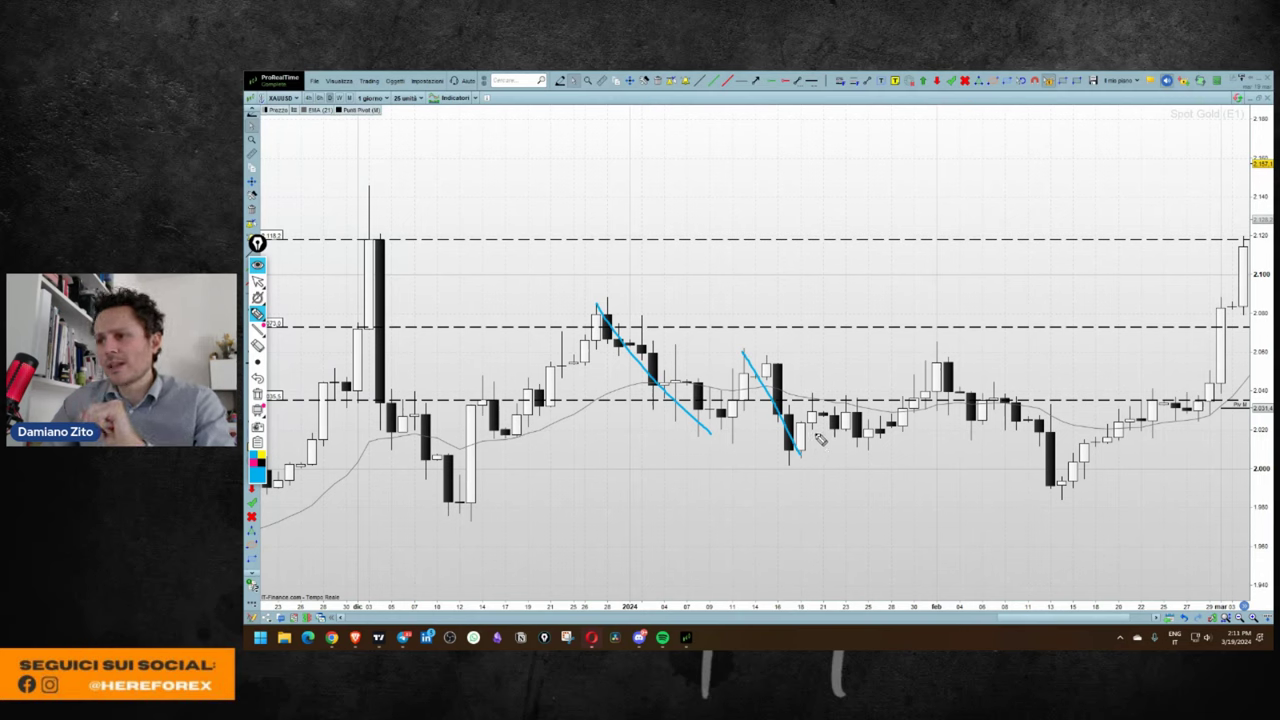
Bracket the small candles after the mid-January low, trace the dashed level above them, and mark the following bearish candle and its low.
drag(812, 431, 840, 437)
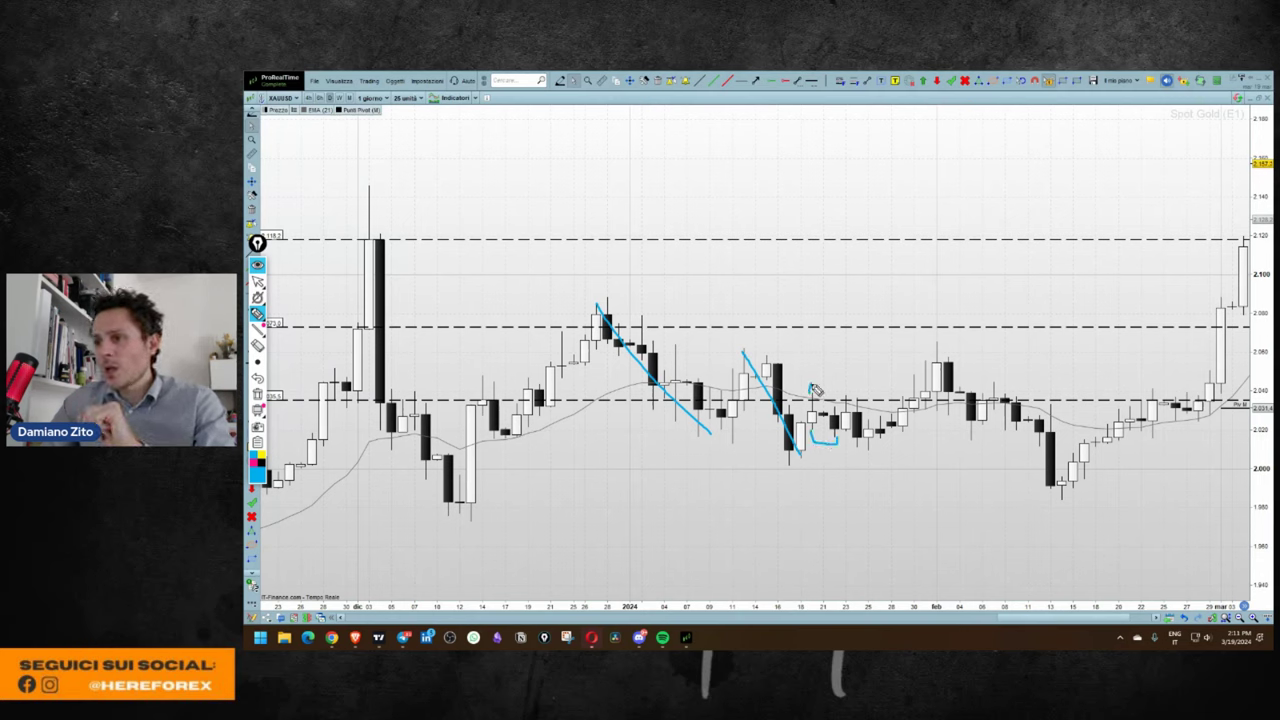
drag(811, 384, 839, 398)
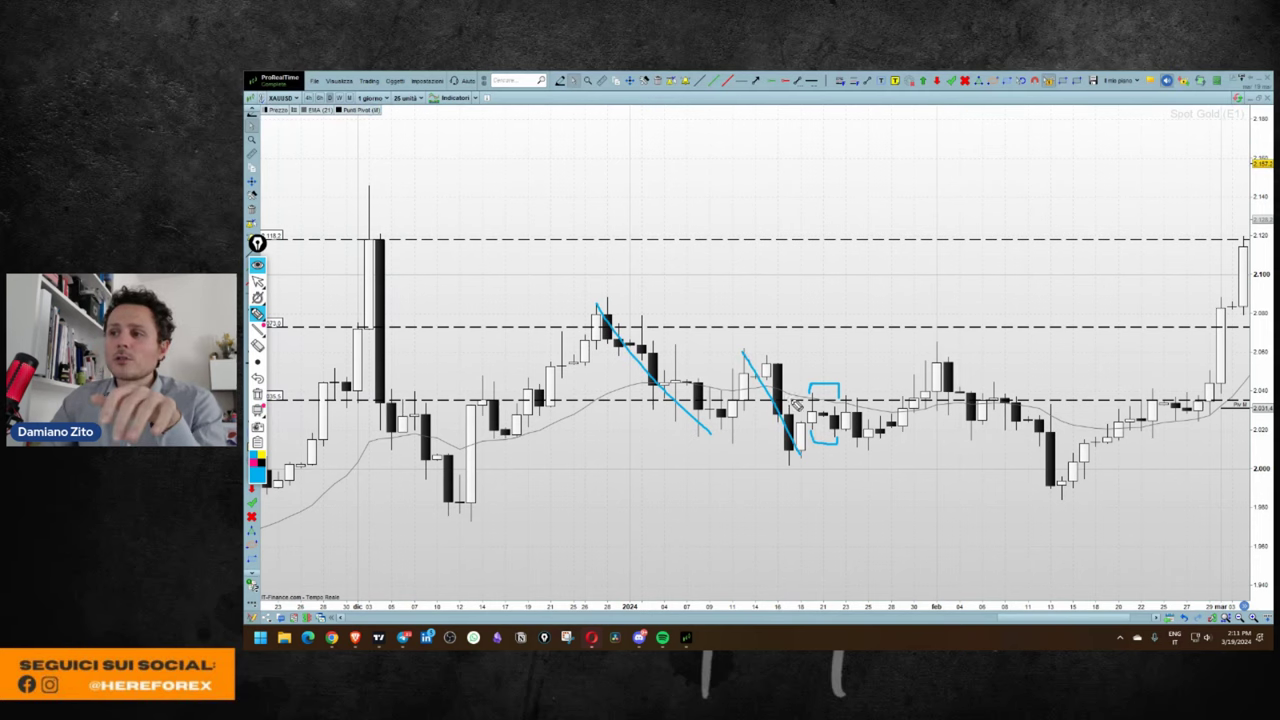
drag(790, 400, 852, 402)
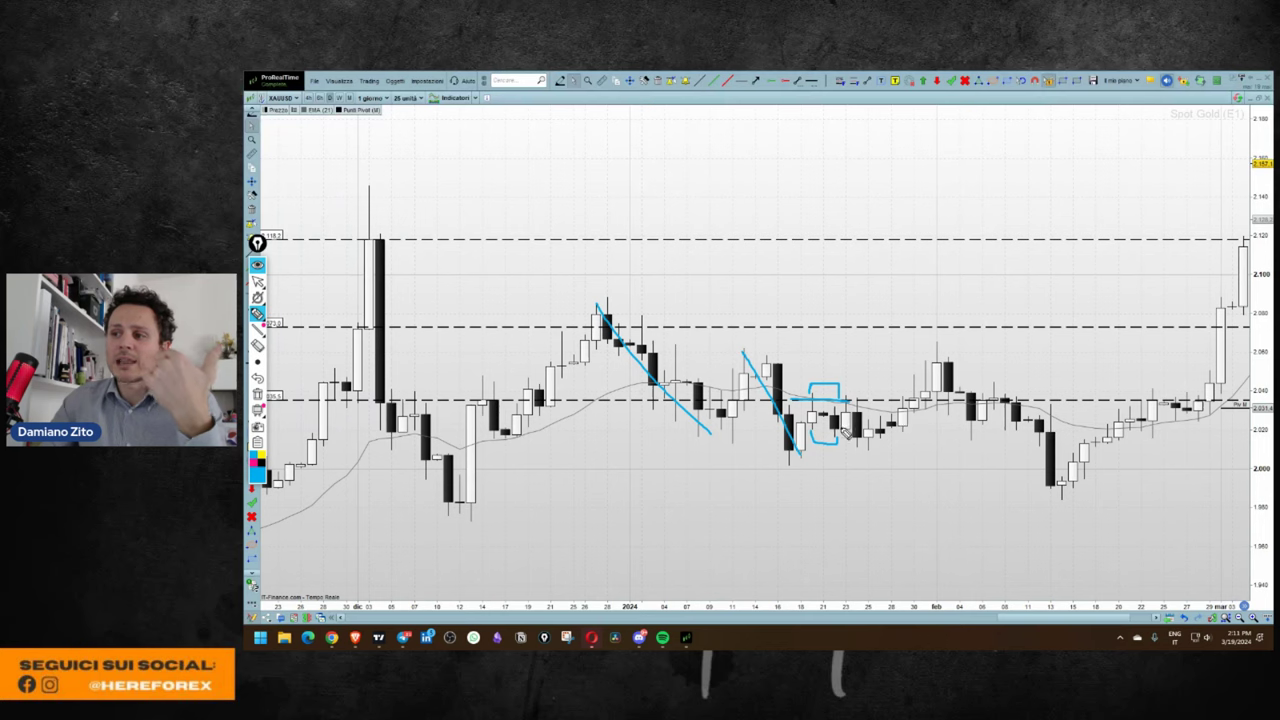
drag(858, 400, 858, 440)
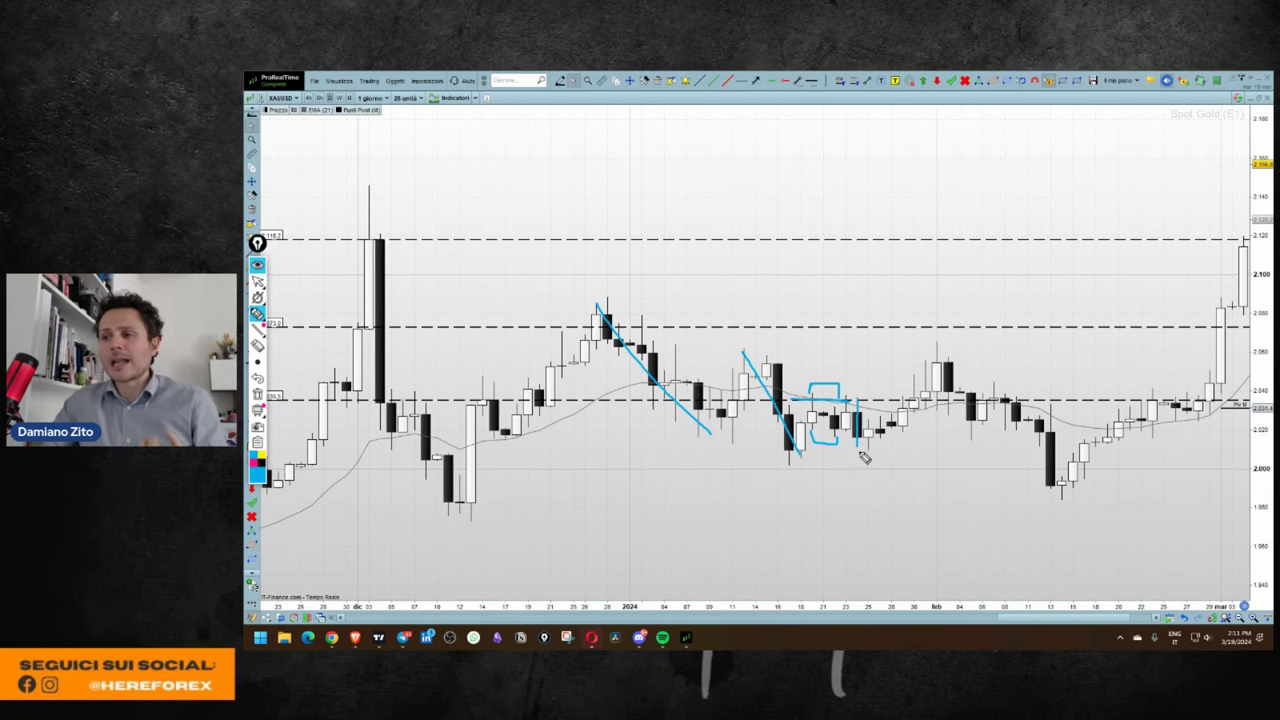
drag(857, 451, 878, 450)
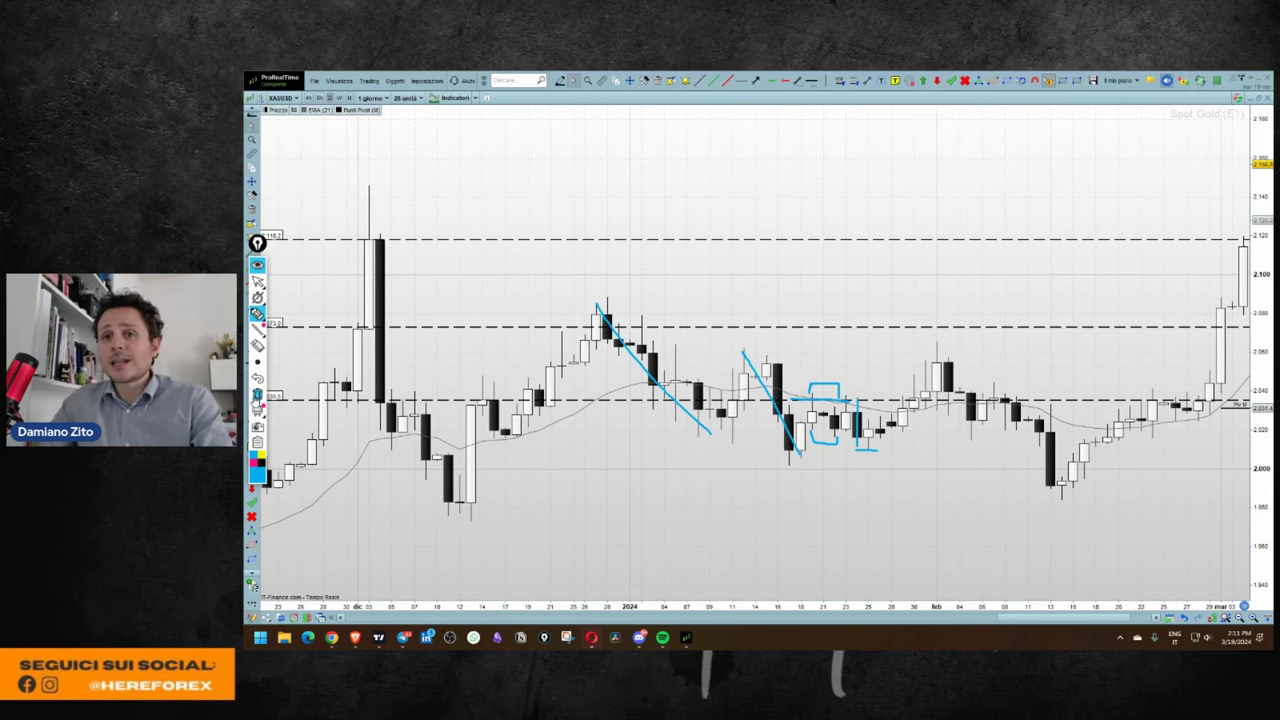
Clear the pen strokes and draw a thicker horizontal line across the mid-January and early-February highs.
click(258, 396)
click(257, 313)
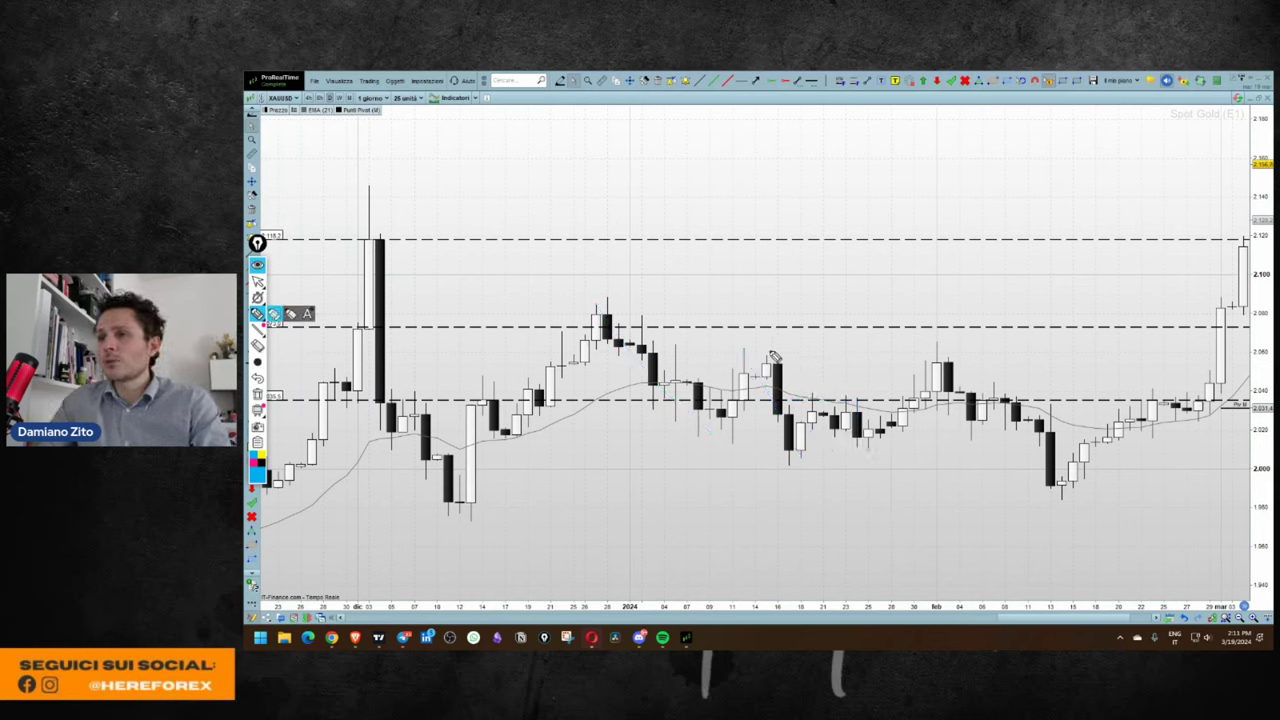
drag(728, 351, 995, 355)
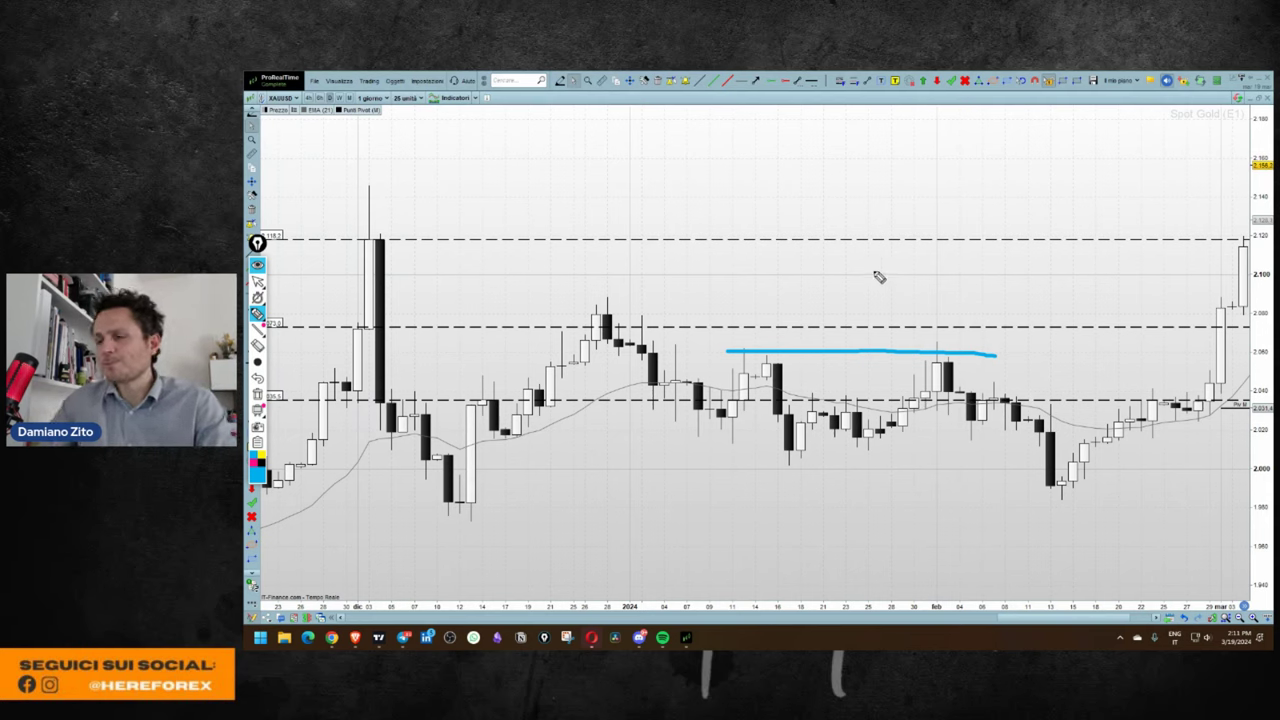
Trace the zigzag from the late-December high to the mid-January low, add two short horizontal level marks, and clear all pen strokes.
mouse_move(606, 302)
mouse_down()
mouse_move(703, 442)
mouse_move(755, 373)
mouse_move(814, 472)
mouse_up()
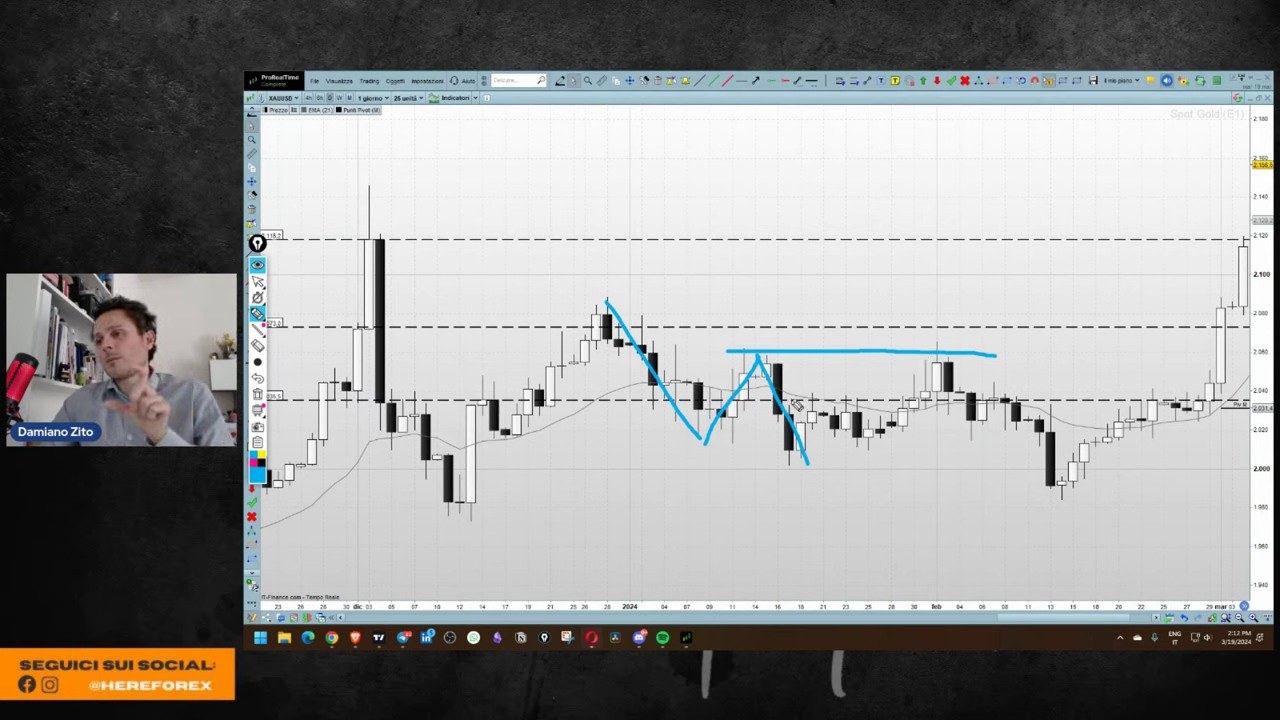
drag(792, 399, 876, 399)
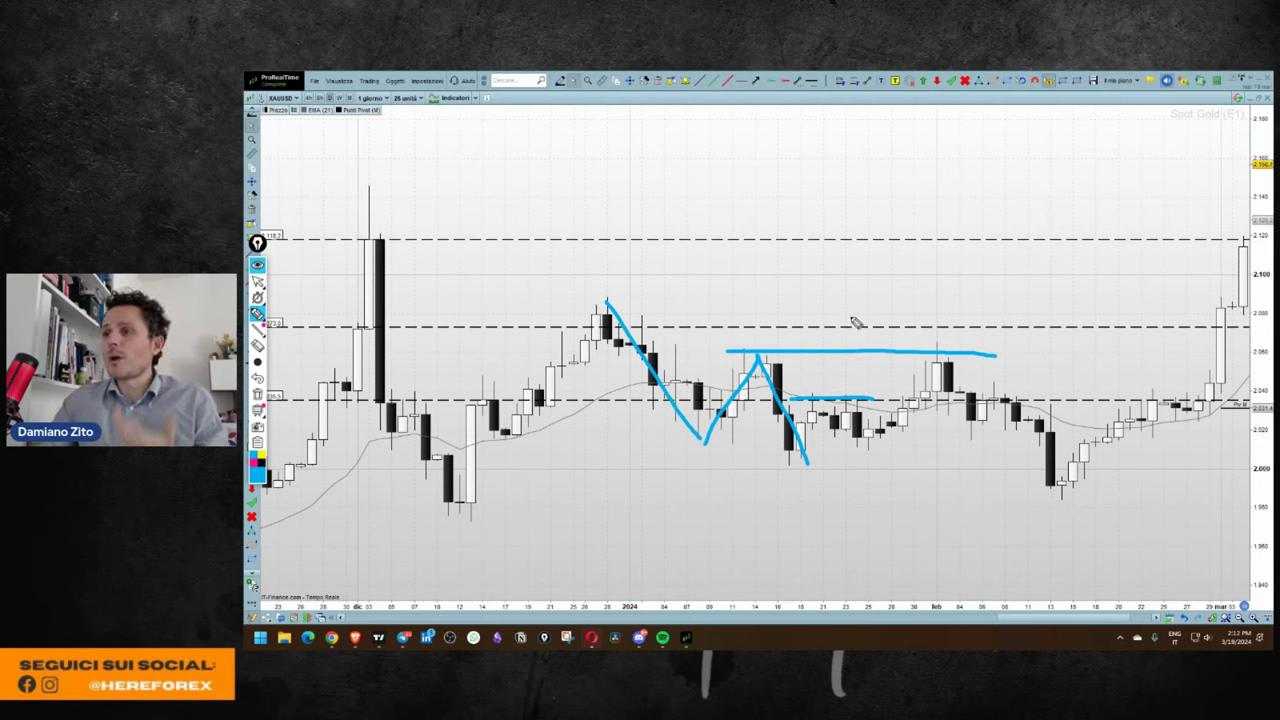
drag(781, 314, 858, 317)
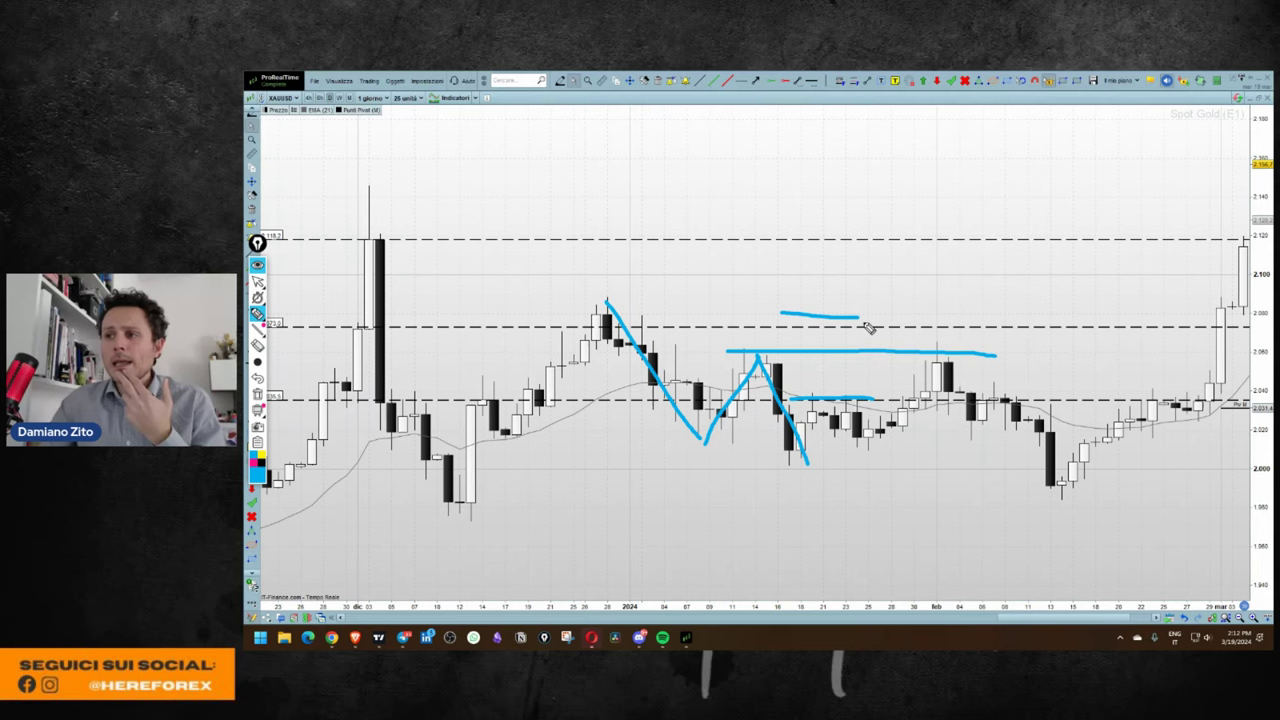
click(257, 394)
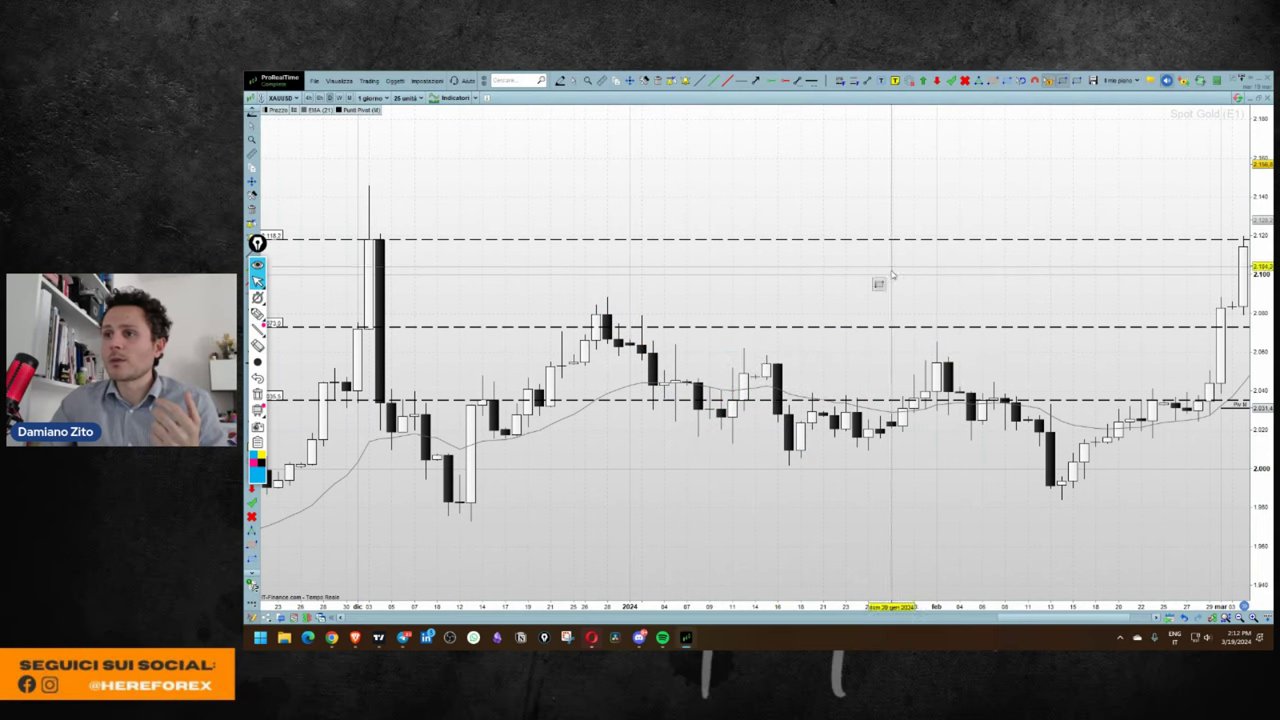
Place a shaded rectangle on the gold chart, move it over the late-January candles, and delete it.
click(728, 440)
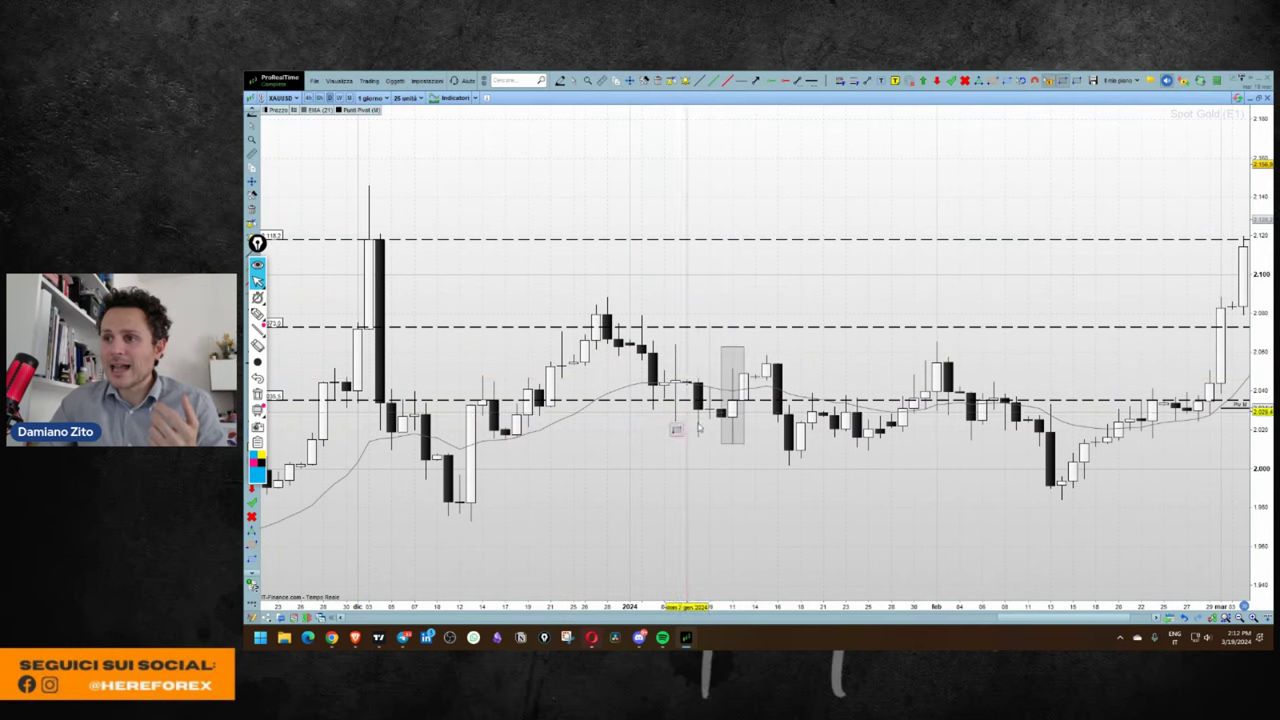
click(740, 436)
drag(740, 436, 889, 442)
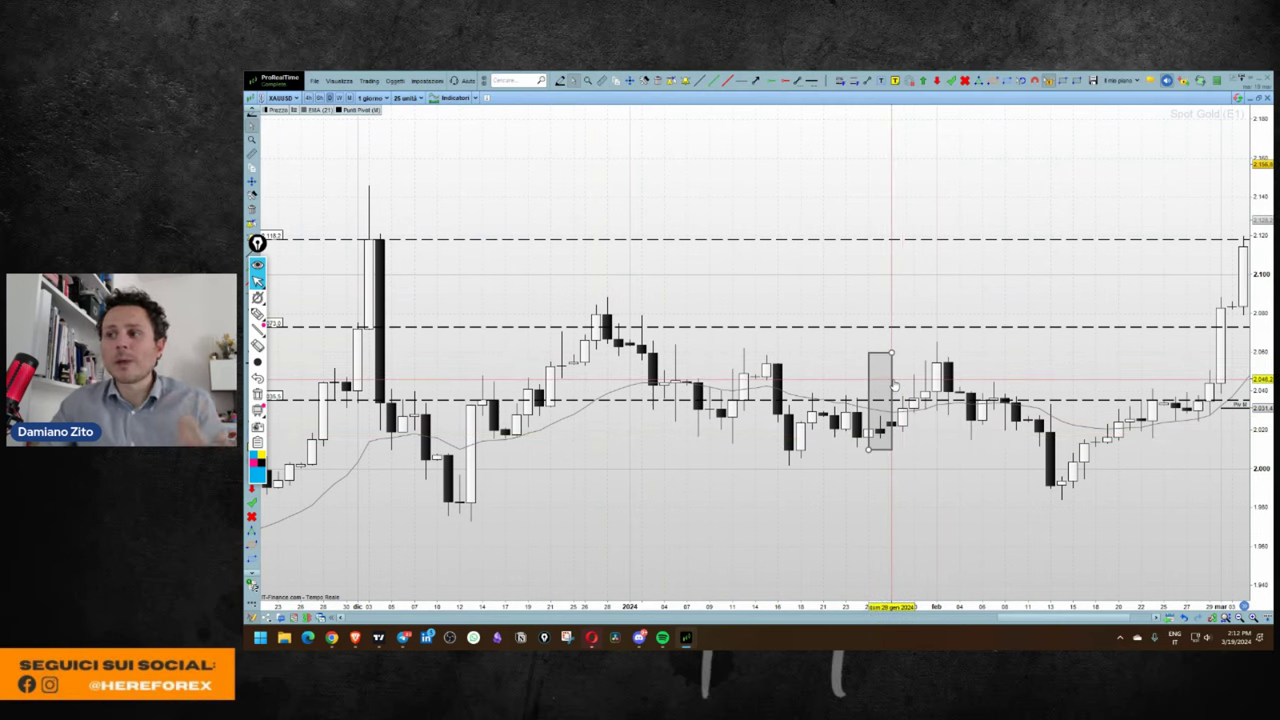
mouse_move(893, 386)
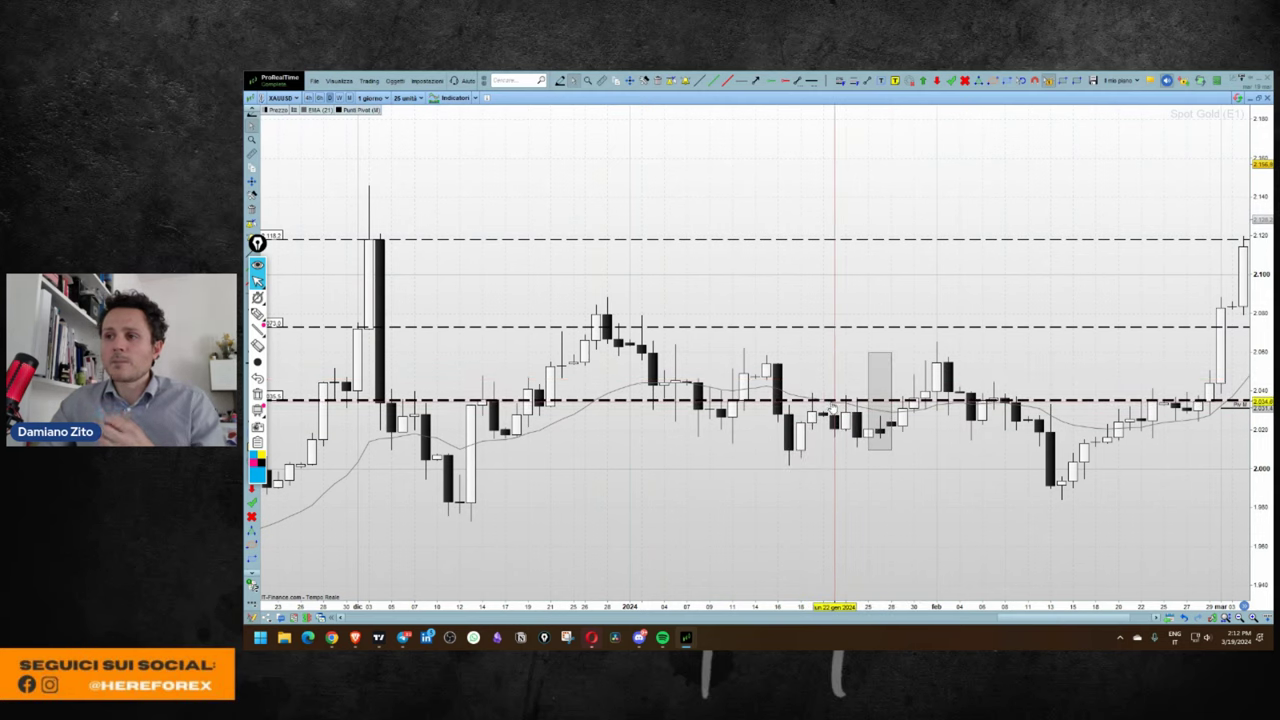
mouse_move(832, 409)
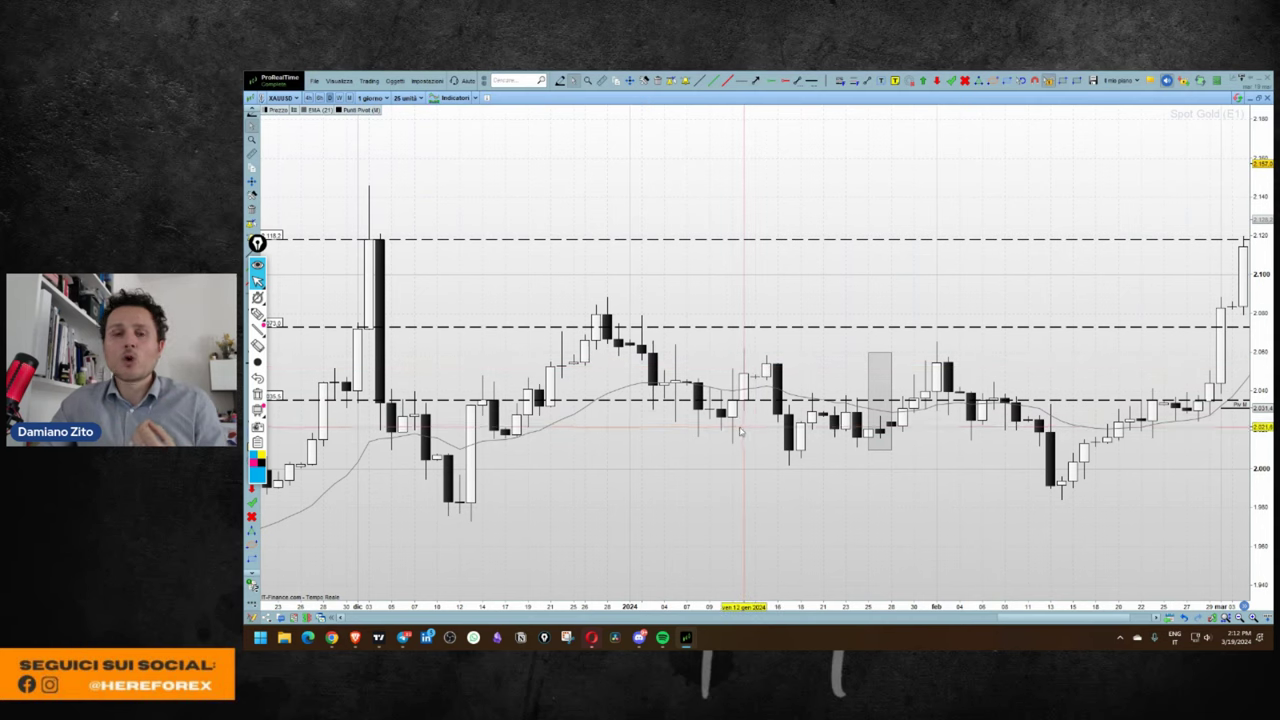
mouse_move(741, 431)
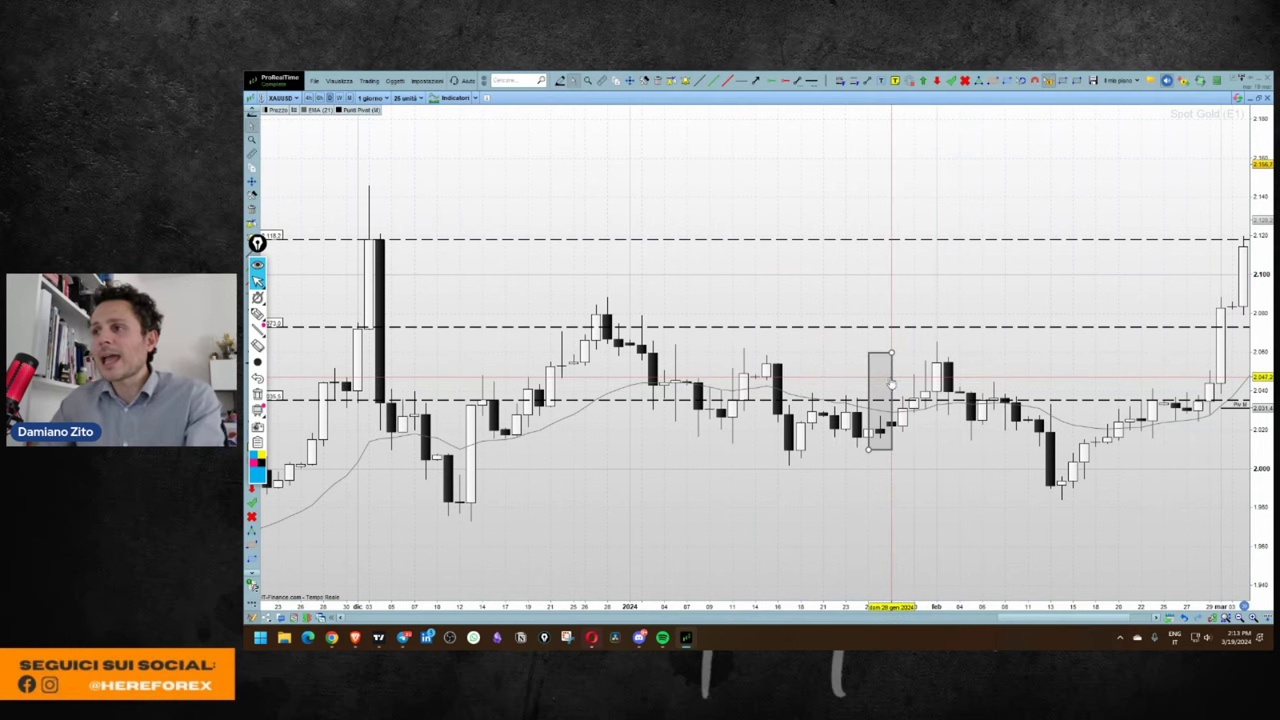
key(Delete)
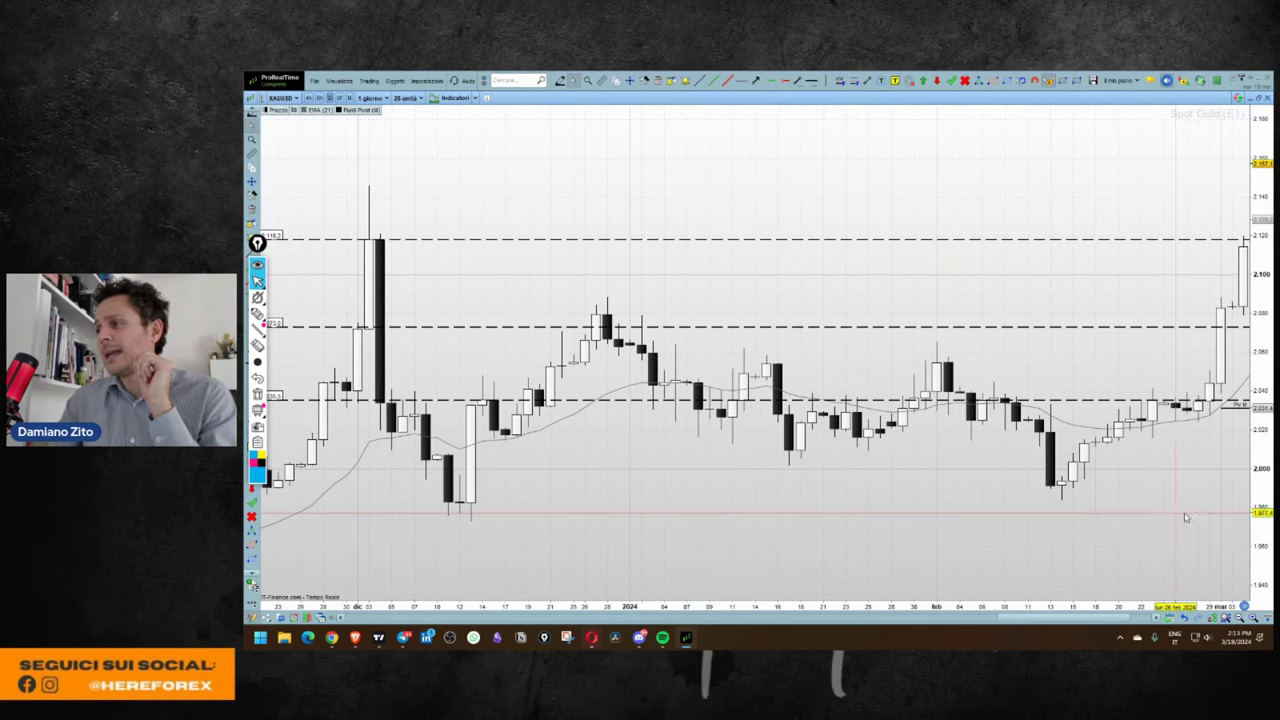
Restore the gold chart window to its smaller size, switch to the trading journal in Google Sheets, and open the Febbraio sheet.
drag(1264, 476, 1262, 522)
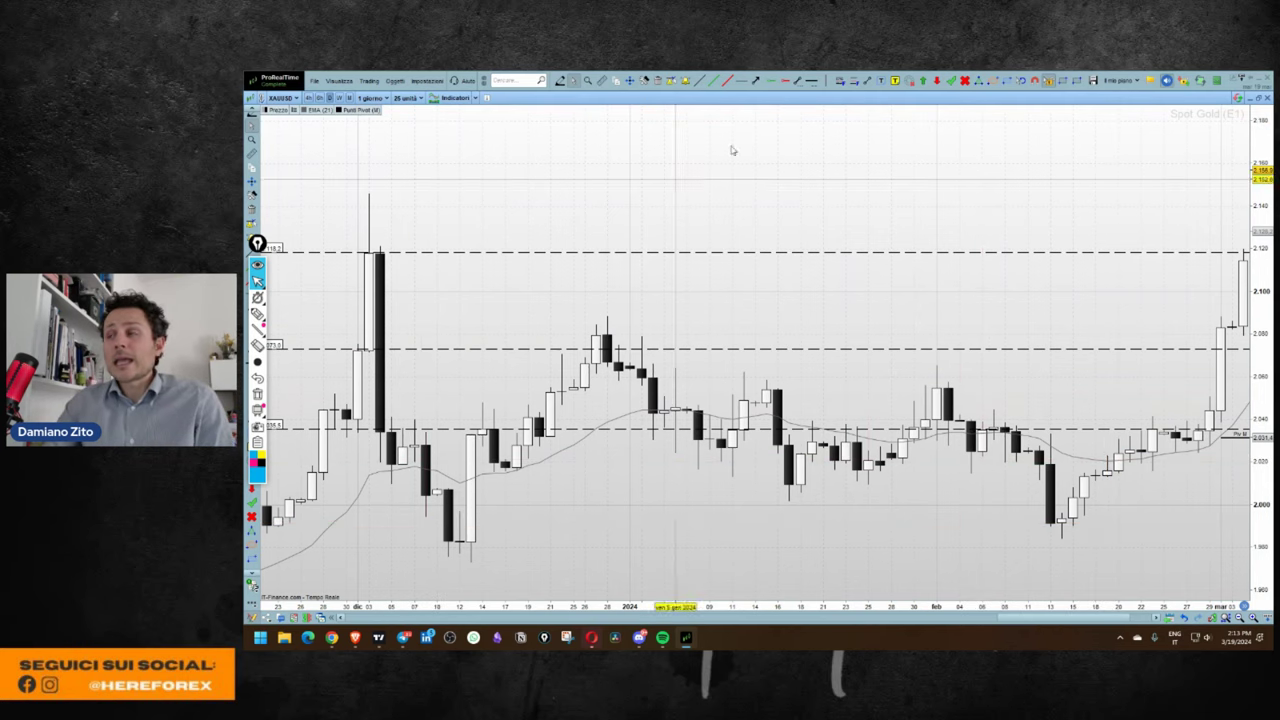
click(1259, 100)
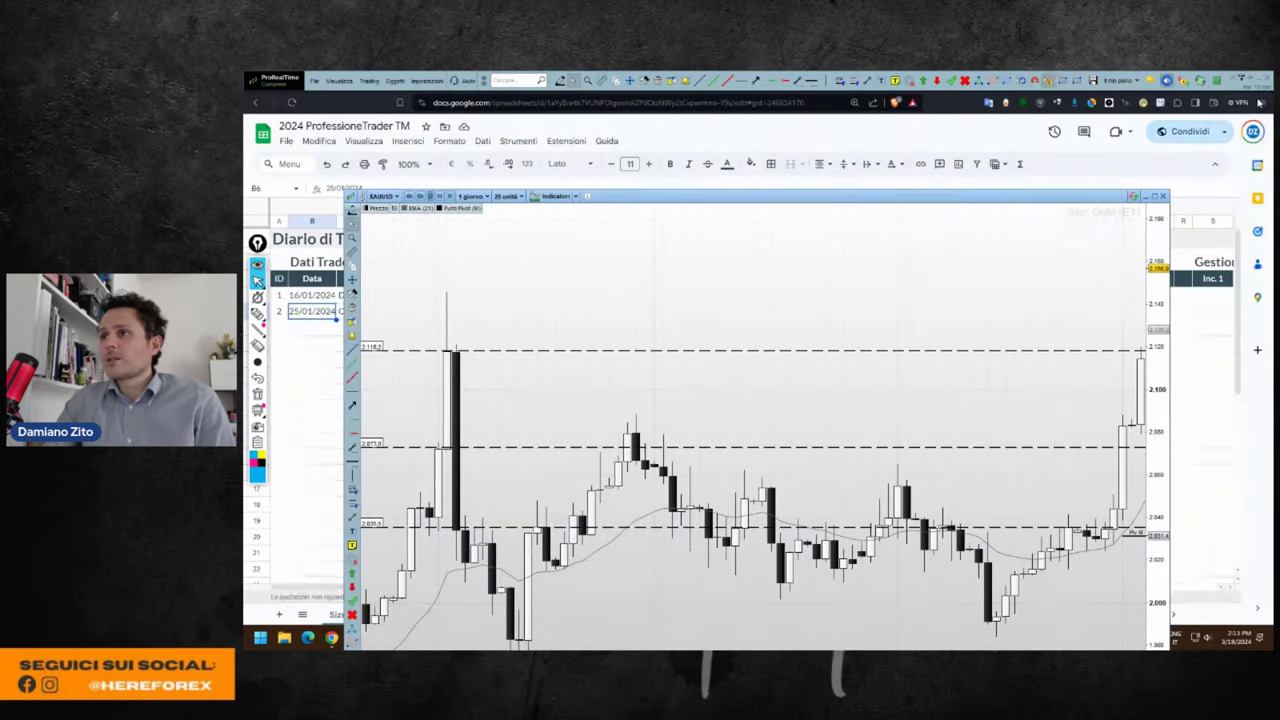
click(328, 392)
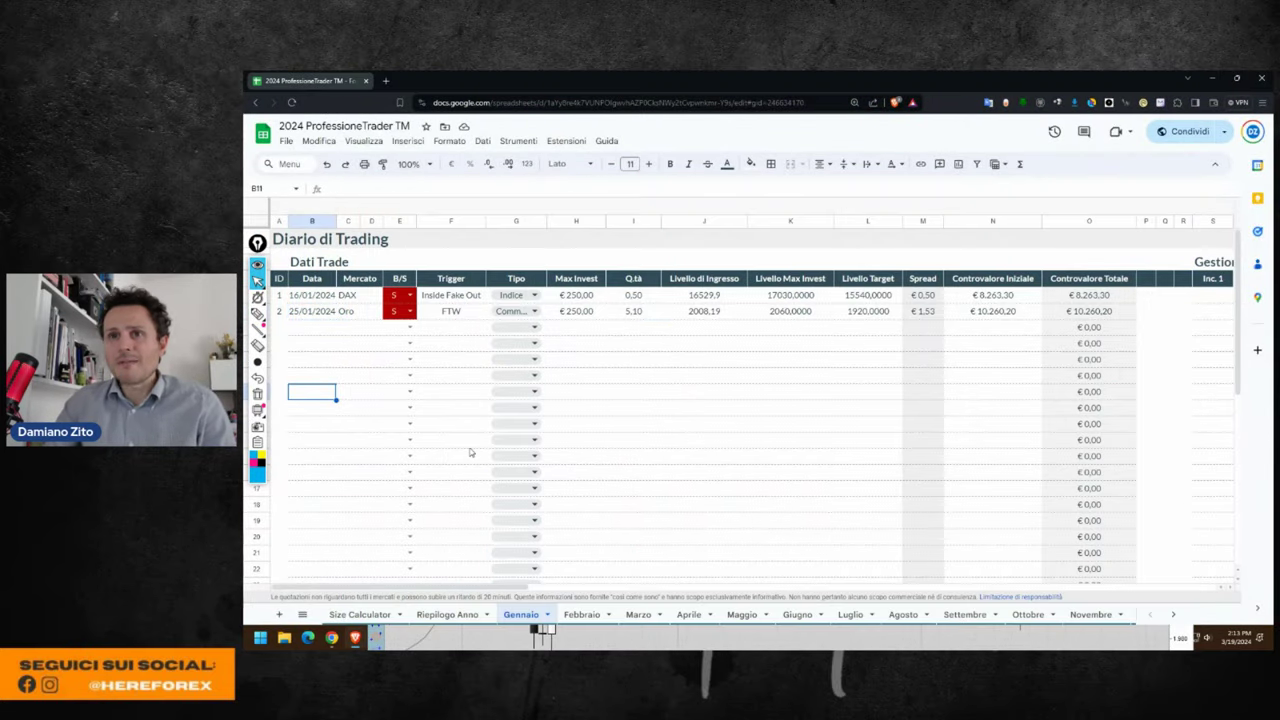
click(582, 614)
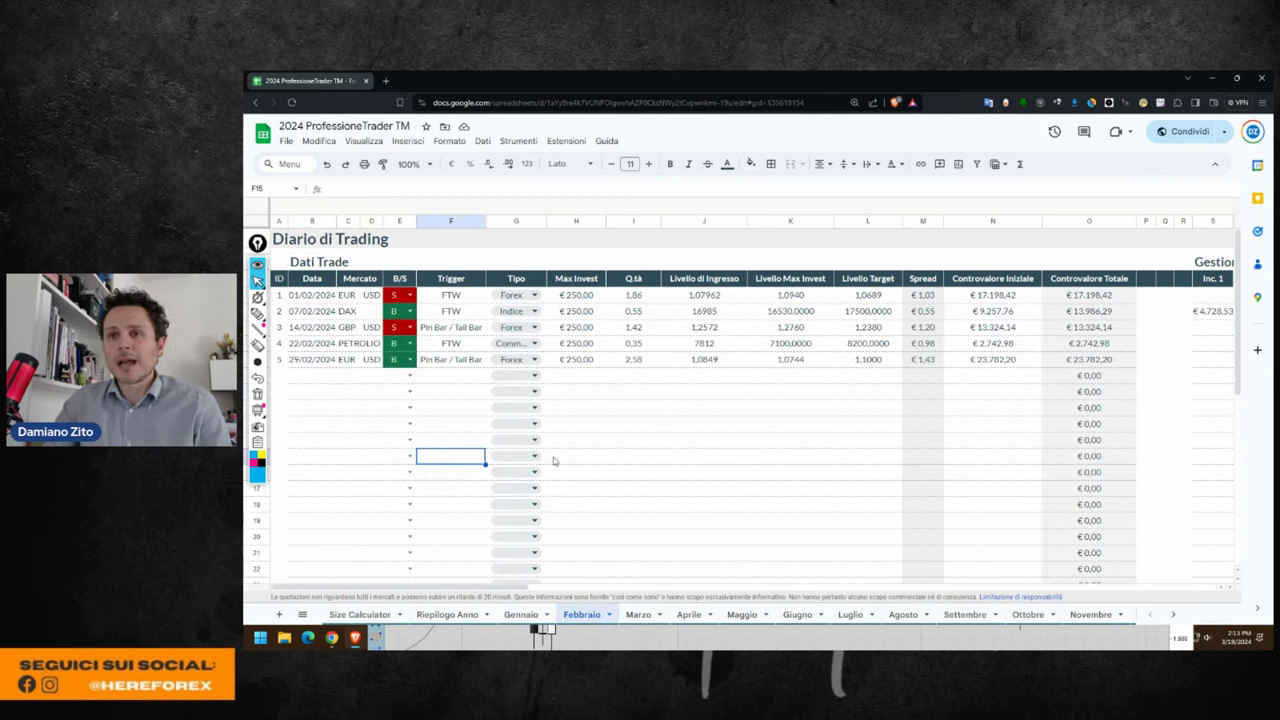
Review the Febbraio trades' entry and Gestione Trade columns and read the full note of the 01/02/2024 EUR USD trade.
scroll(428, 403, right, 6)
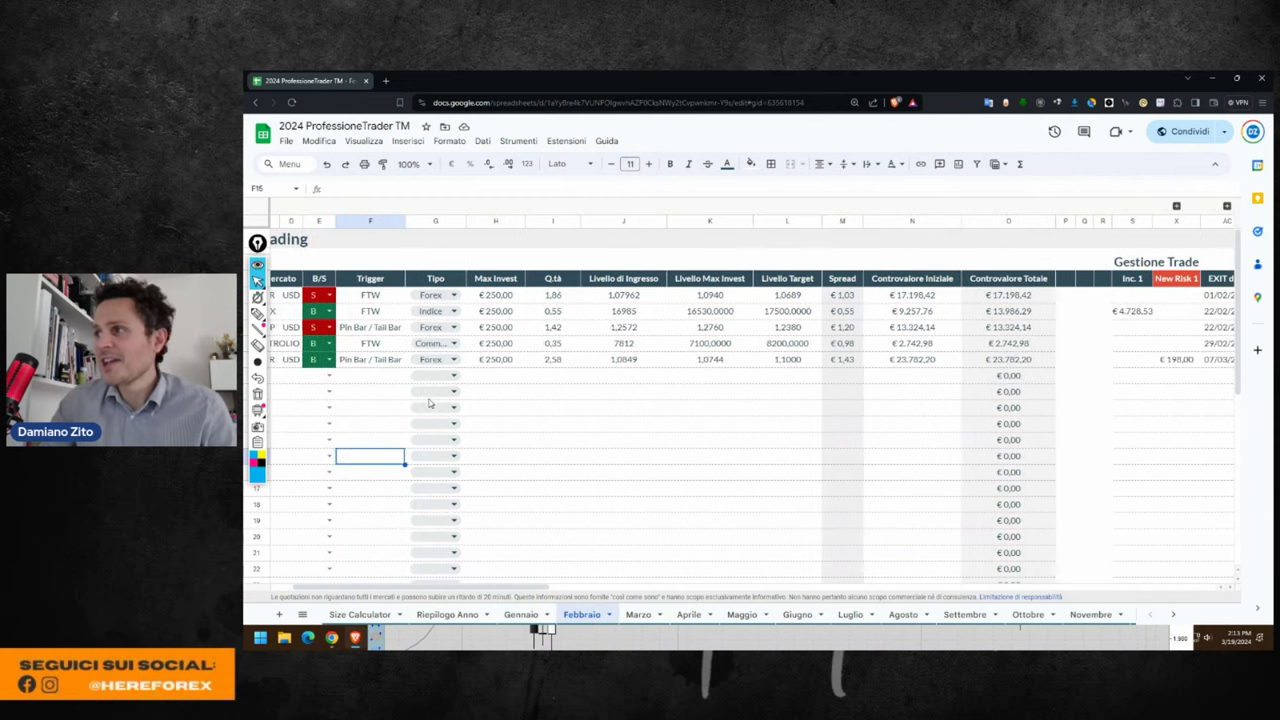
scroll(740, 384, right, 3)
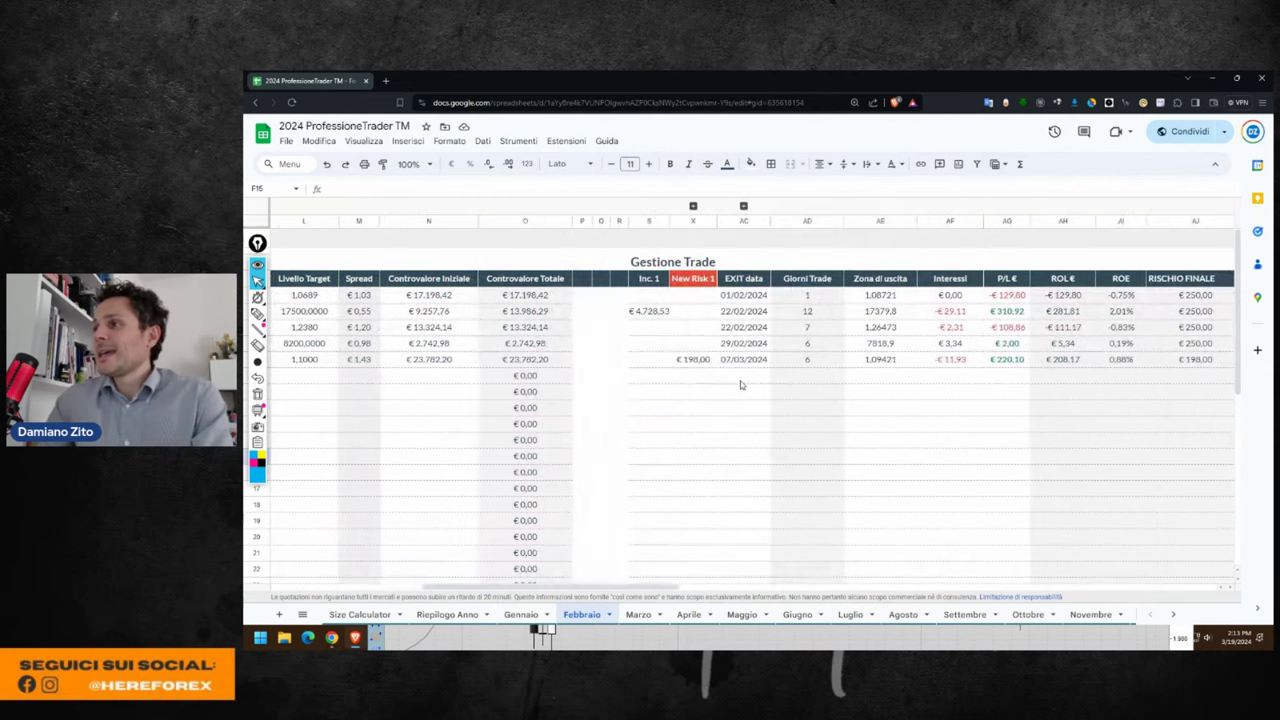
scroll(740, 384, left, 9)
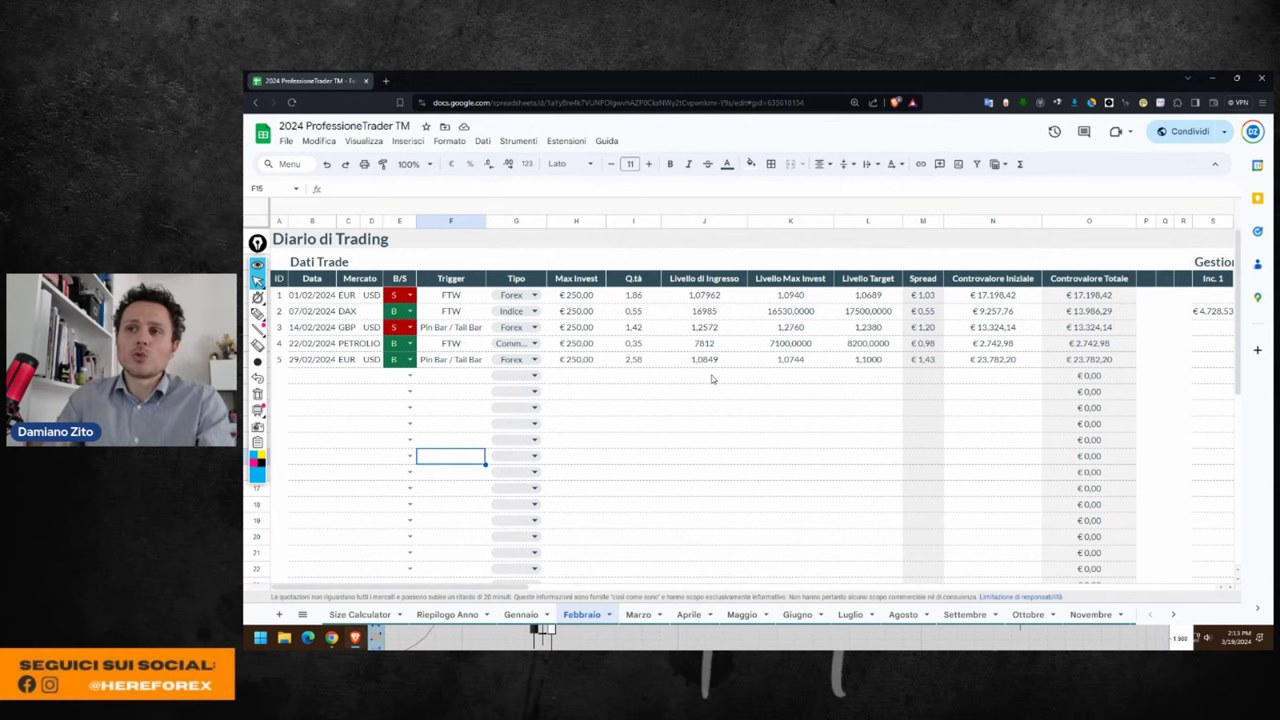
scroll(712, 378, right, 10)
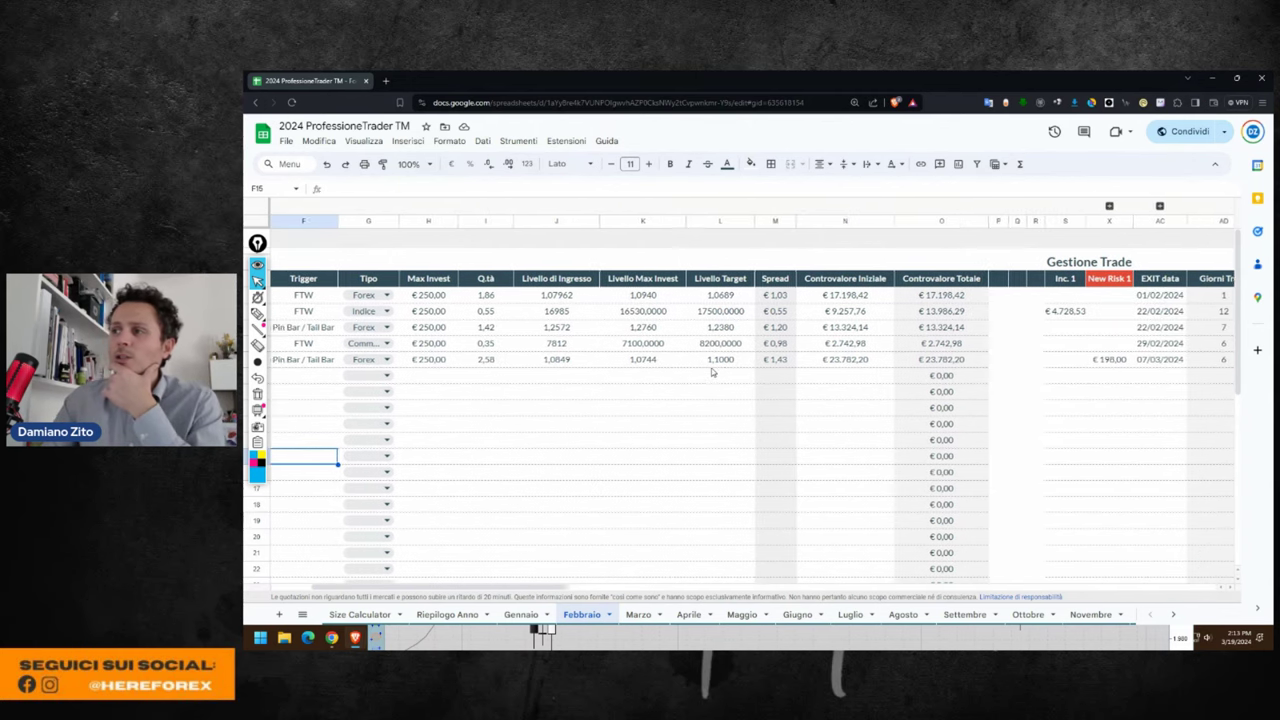
scroll(712, 373, right, 1)
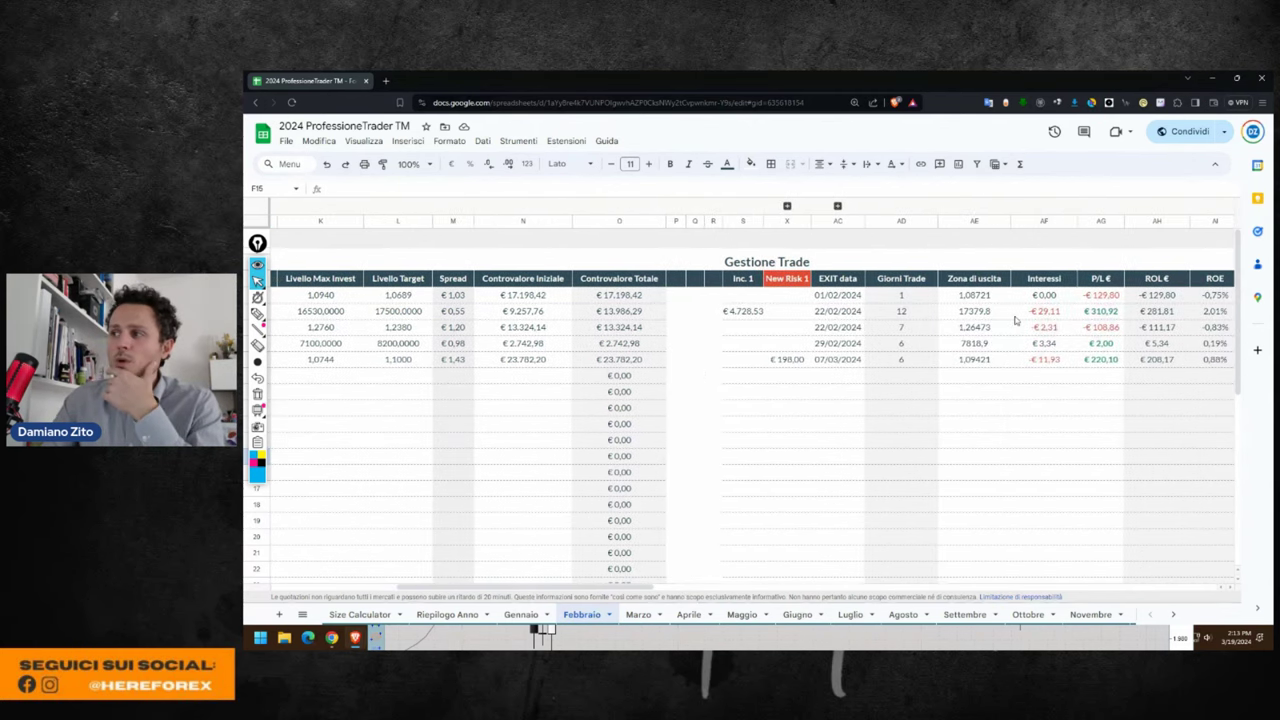
scroll(1015, 320, right, 4)
click(1080, 297)
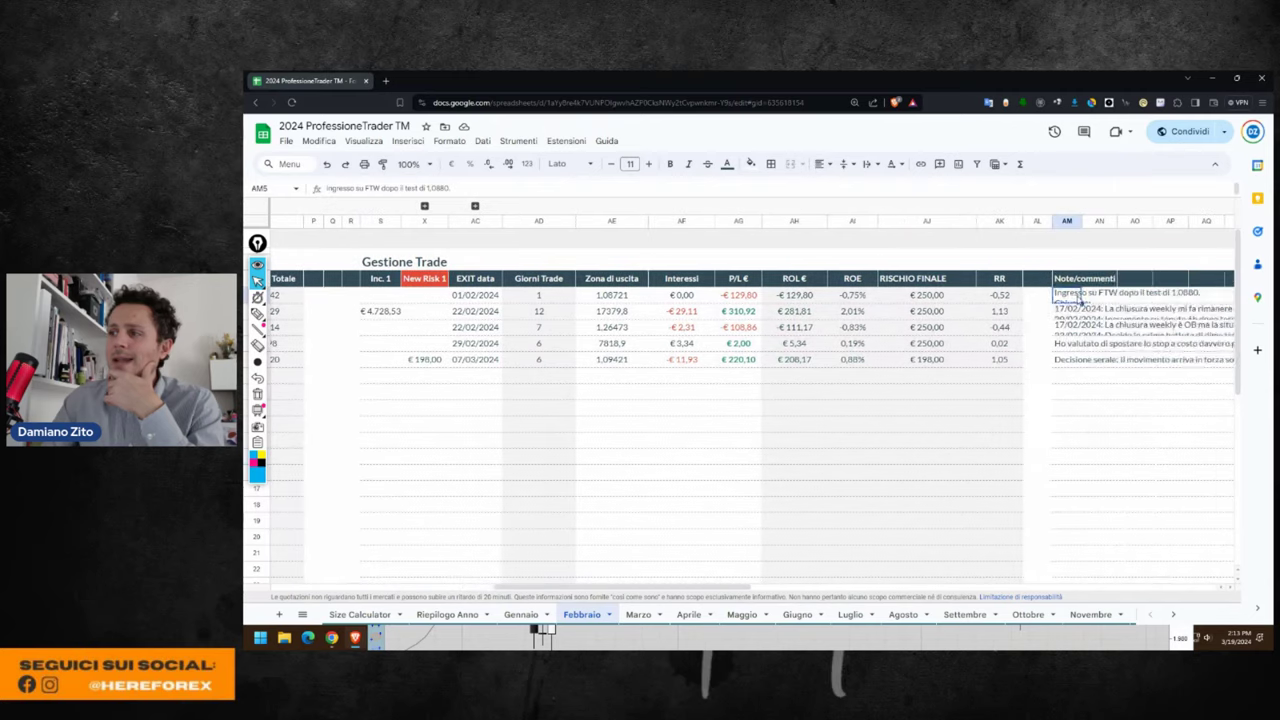
double_click(1080, 298)
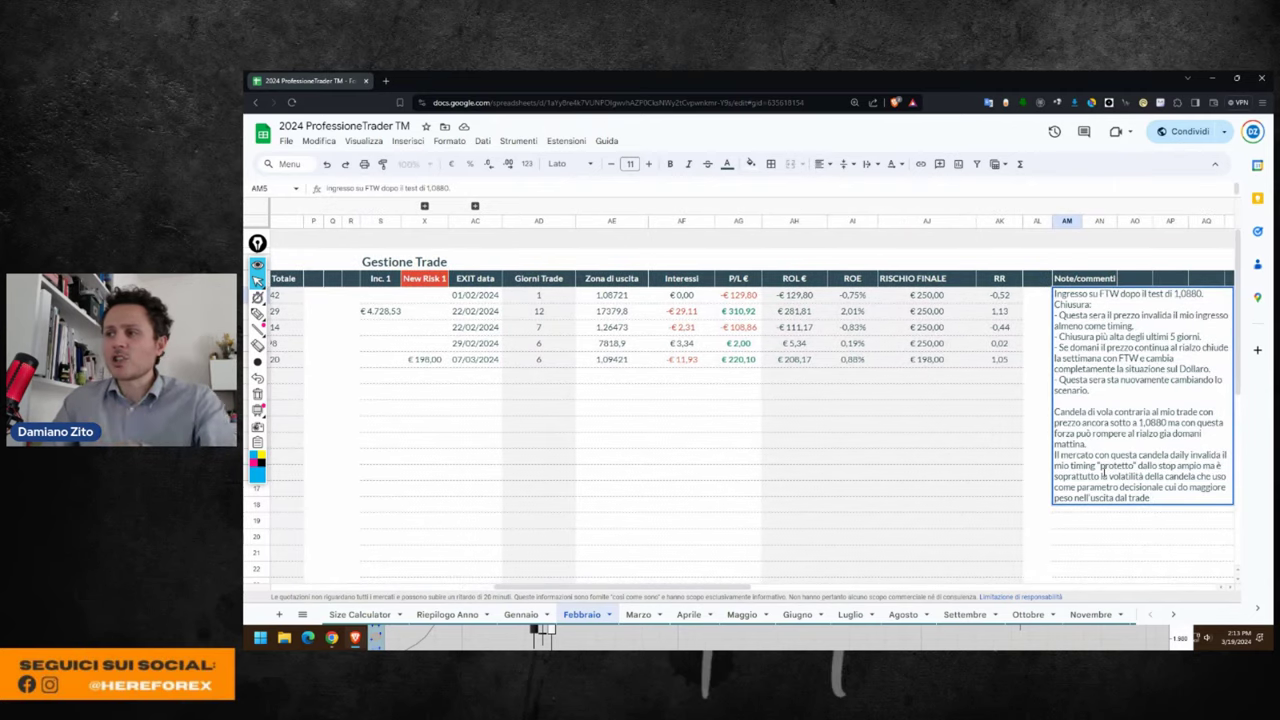
click(807, 432)
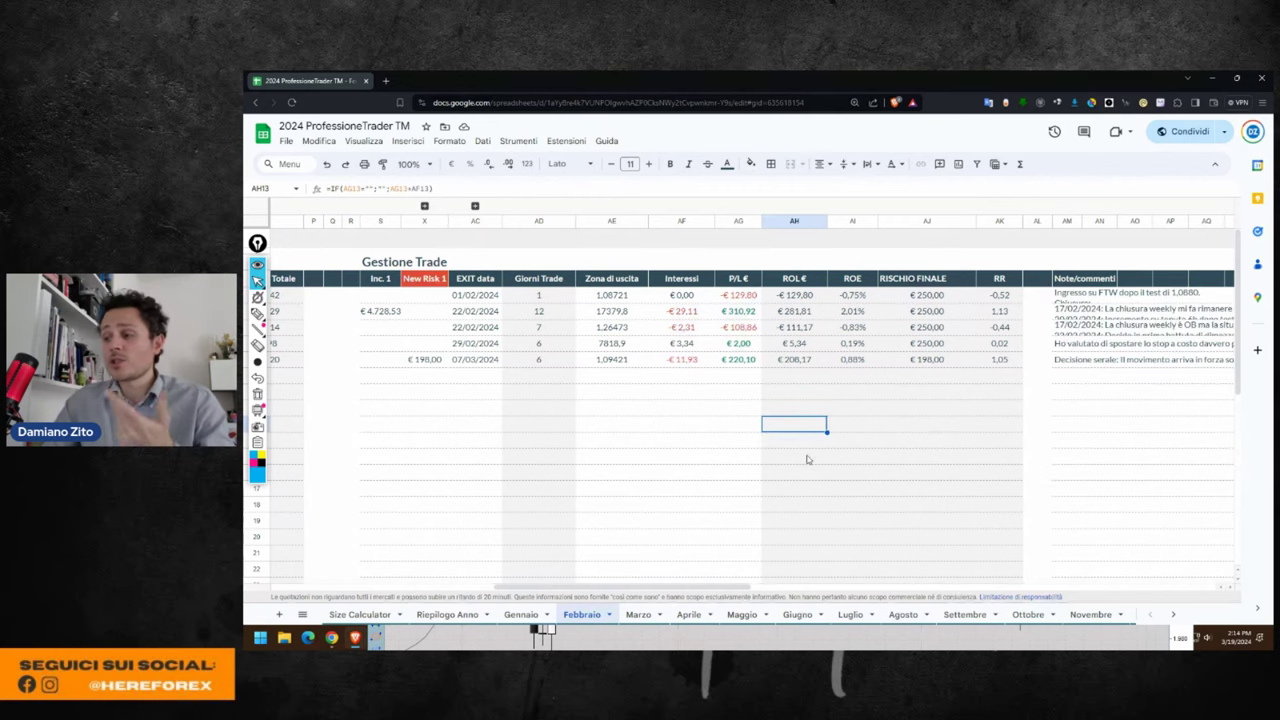
Switch to ProRealTime, maximise the chart, show EURUSD daily through mid-March, and move the annotation toolbar off the drawing tools.
key(alt+Tab)
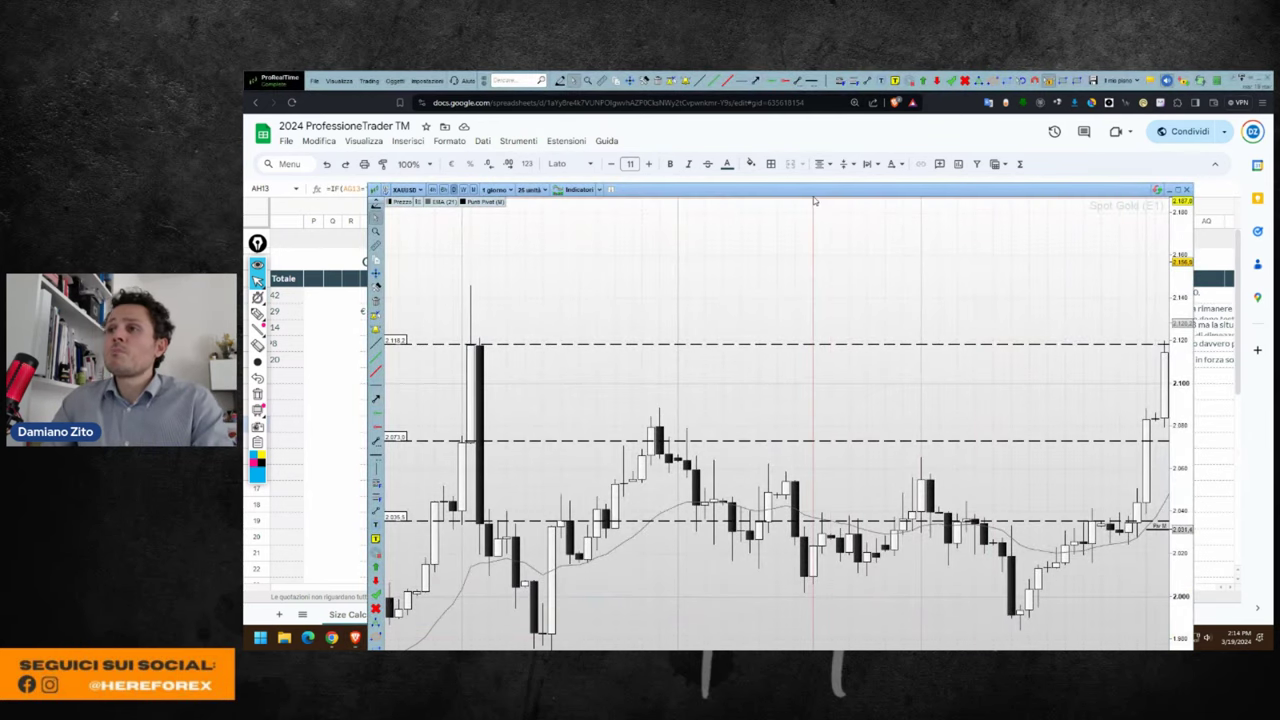
click(1172, 188)
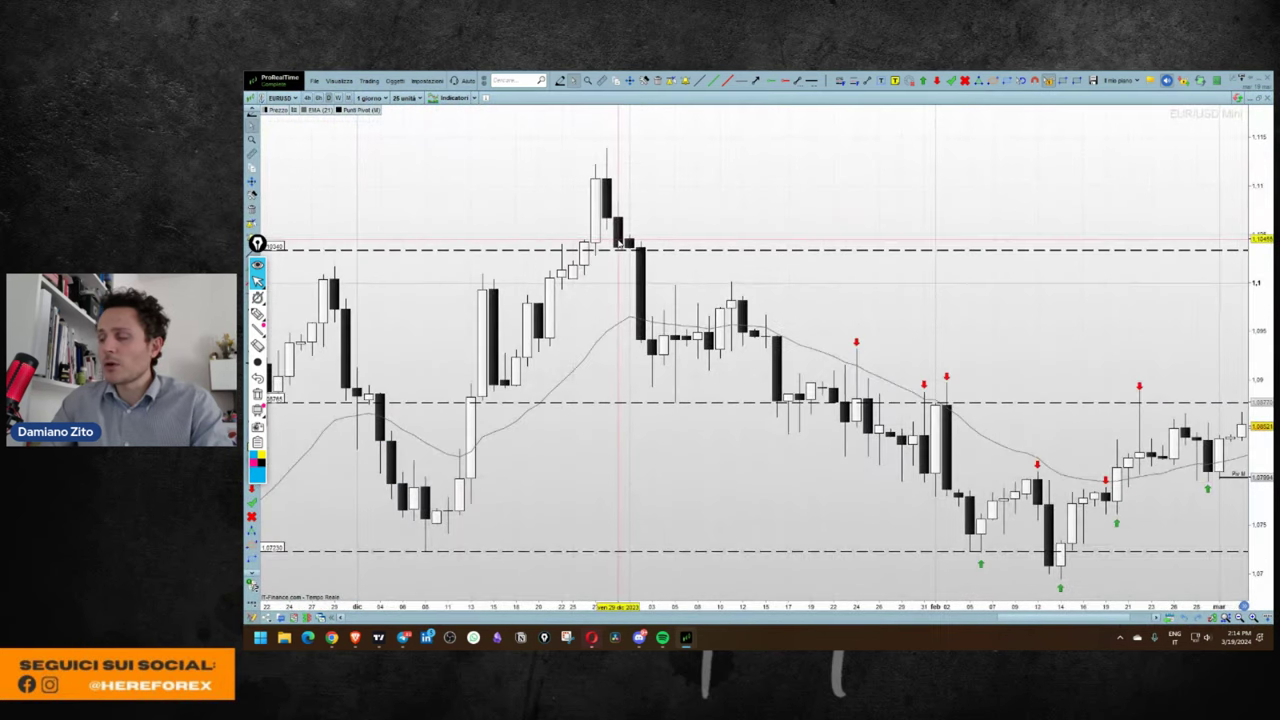
drag(1070, 317, 908, 296)
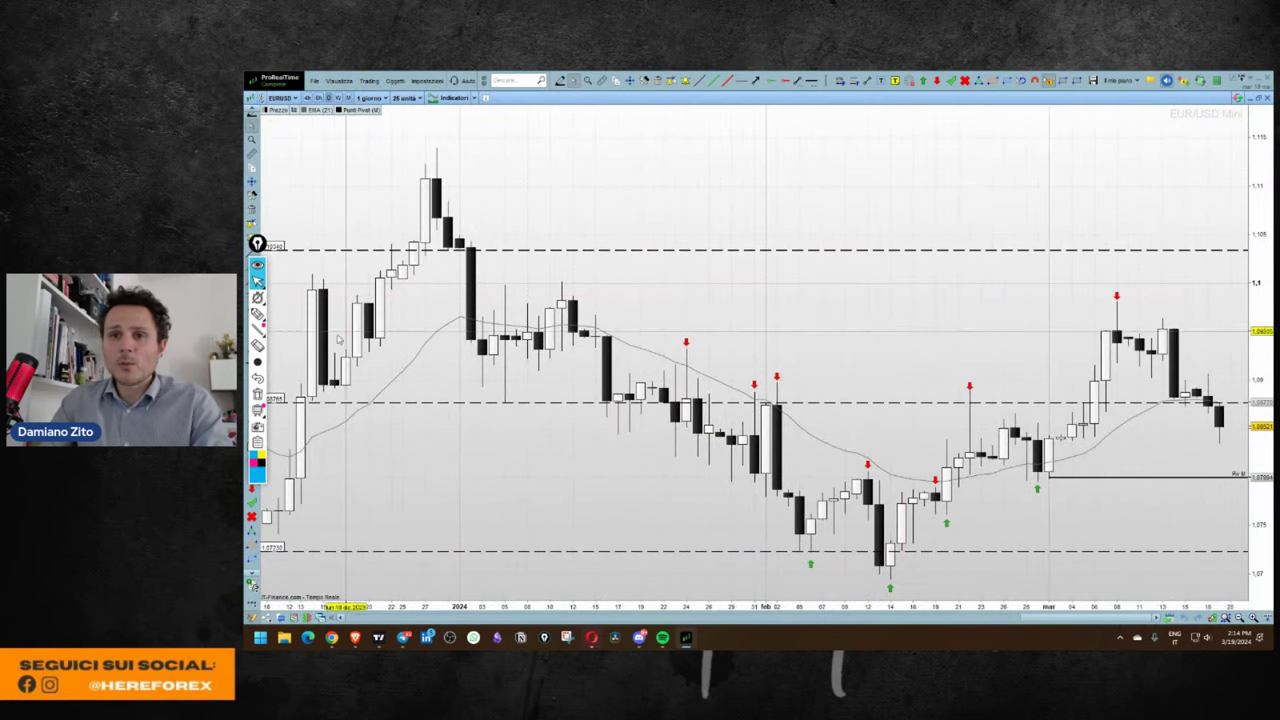
drag(257, 243, 275, 223)
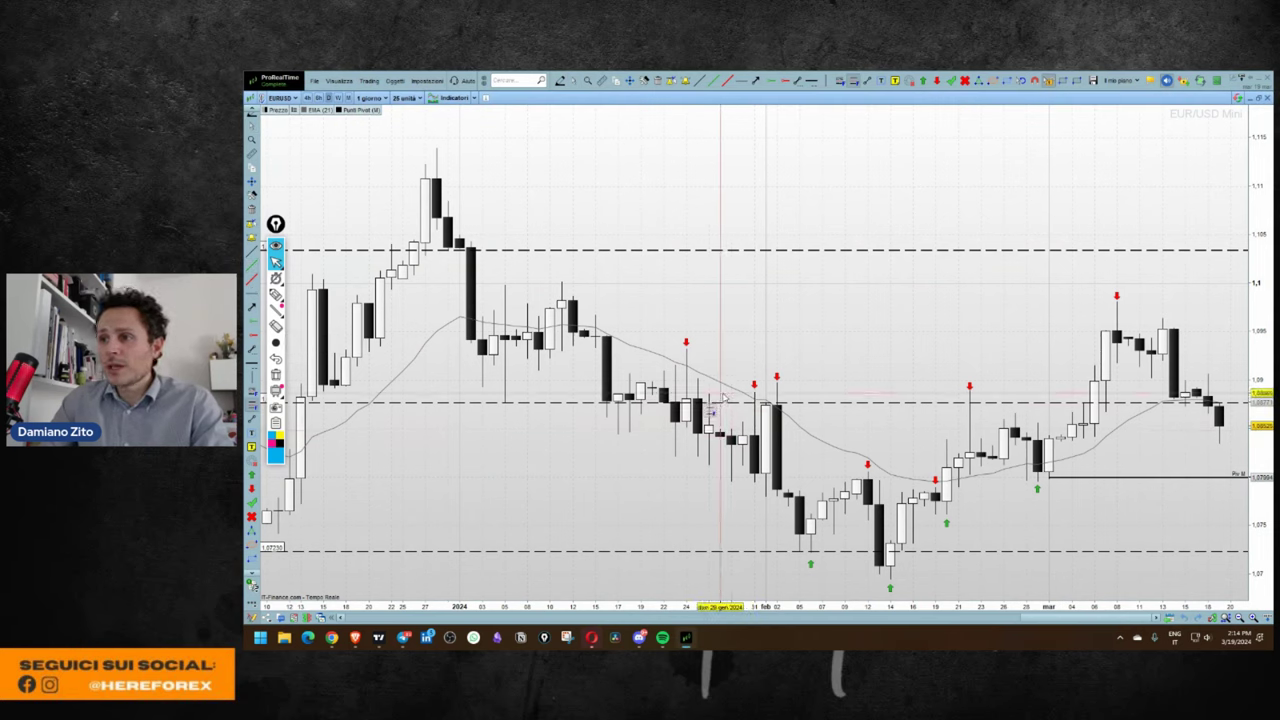
Draw Fibonacci levels on the EURUSD chart with 100% at the 31 January candle's high and 0% at its low.
mouse_move(725, 400)
mouse_down()
mouse_move(980, 480)
mouse_move(1000, 490)
mouse_move(996, 504)
mouse_up()
click(984, 484)
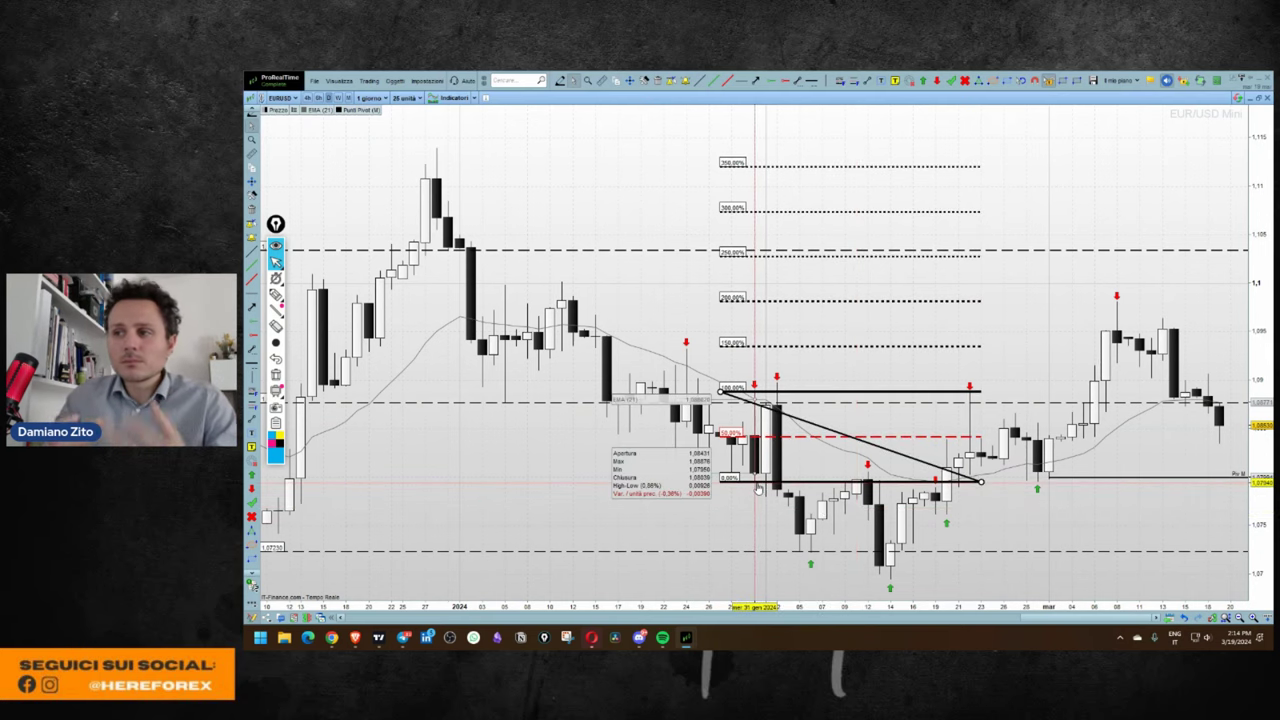
click(708, 280)
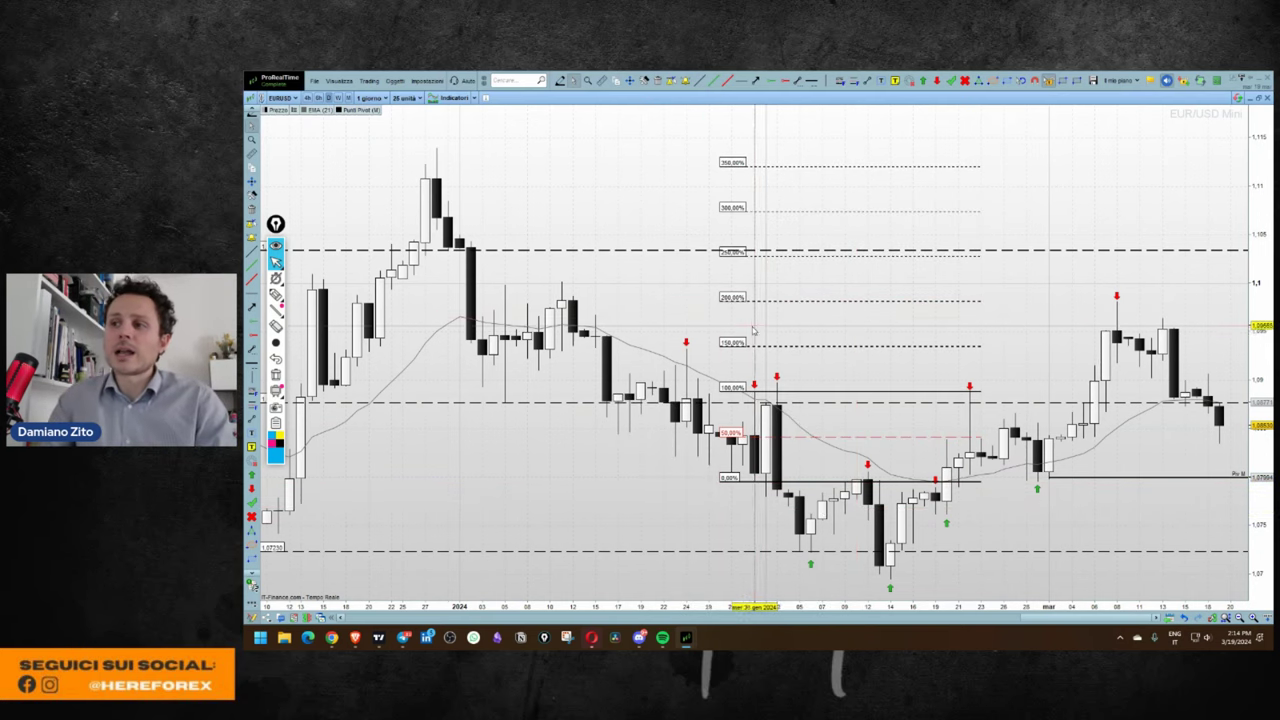
click(590, 401)
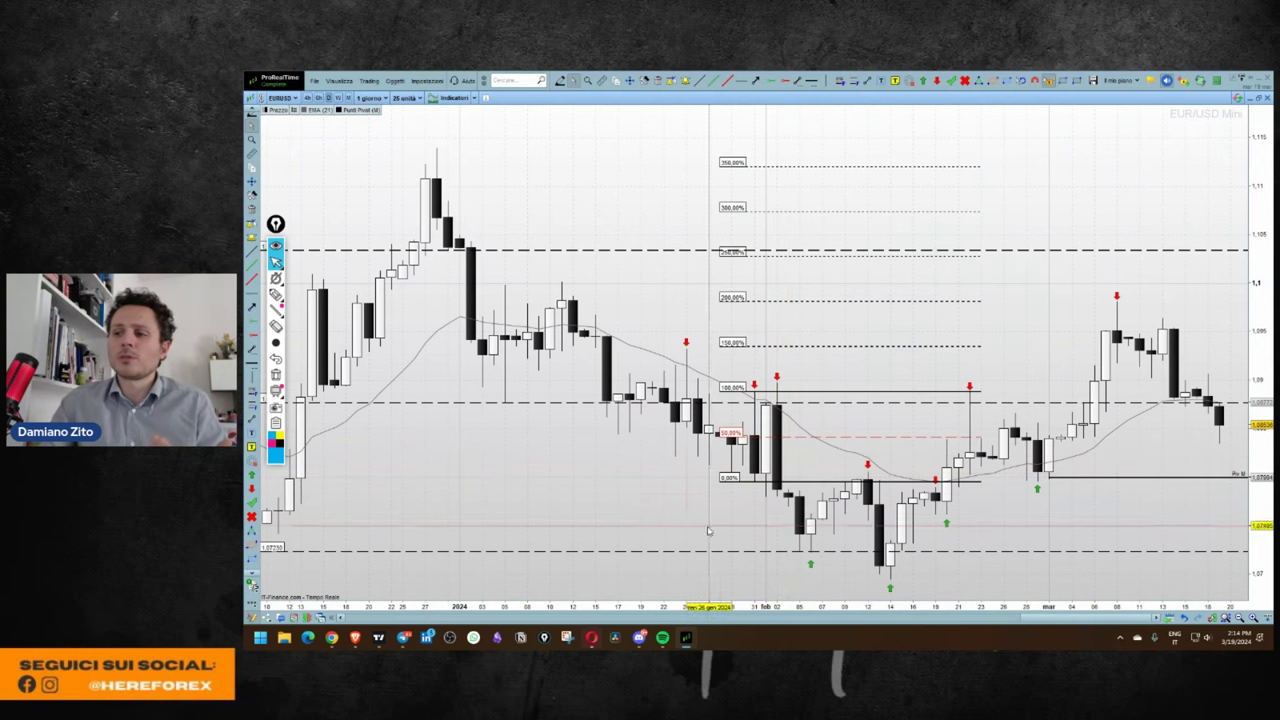
Examine the earlier EURUSD price action around the dashed levels and delete the Fibonacci drawing.
scroll(731, 521, up, 3)
scroll(731, 521, up, 2)
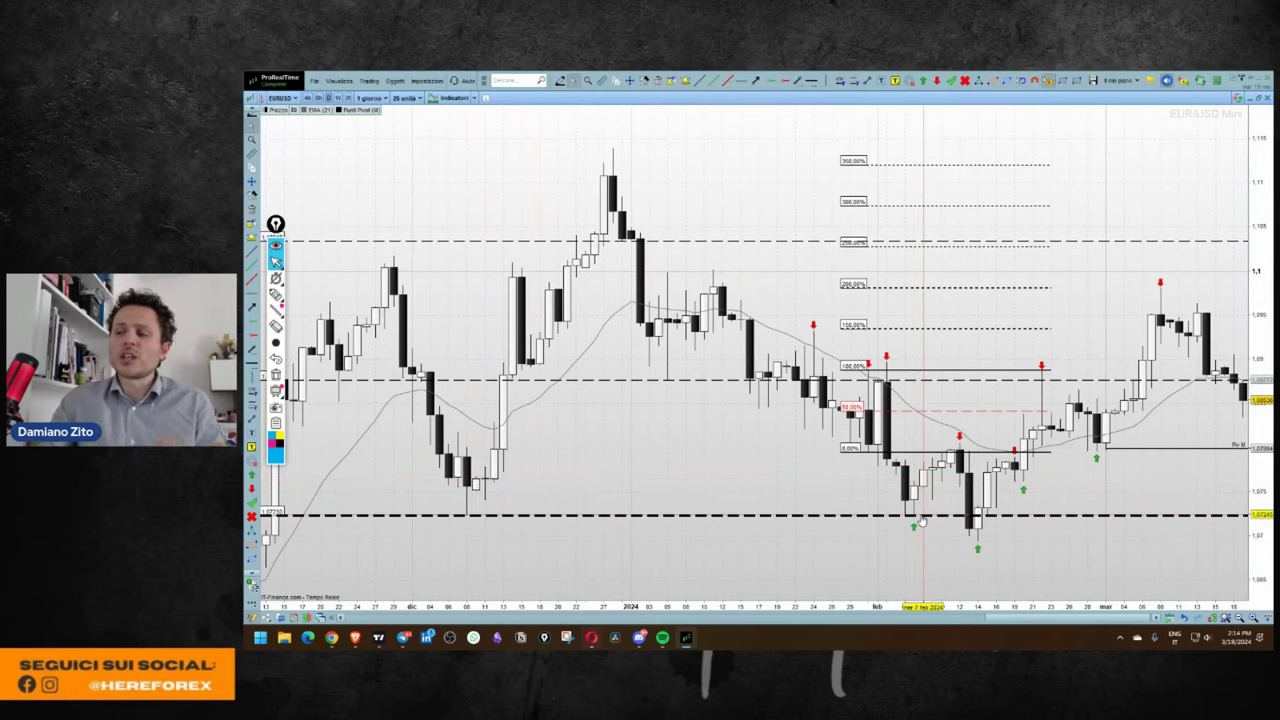
mouse_move(922, 522)
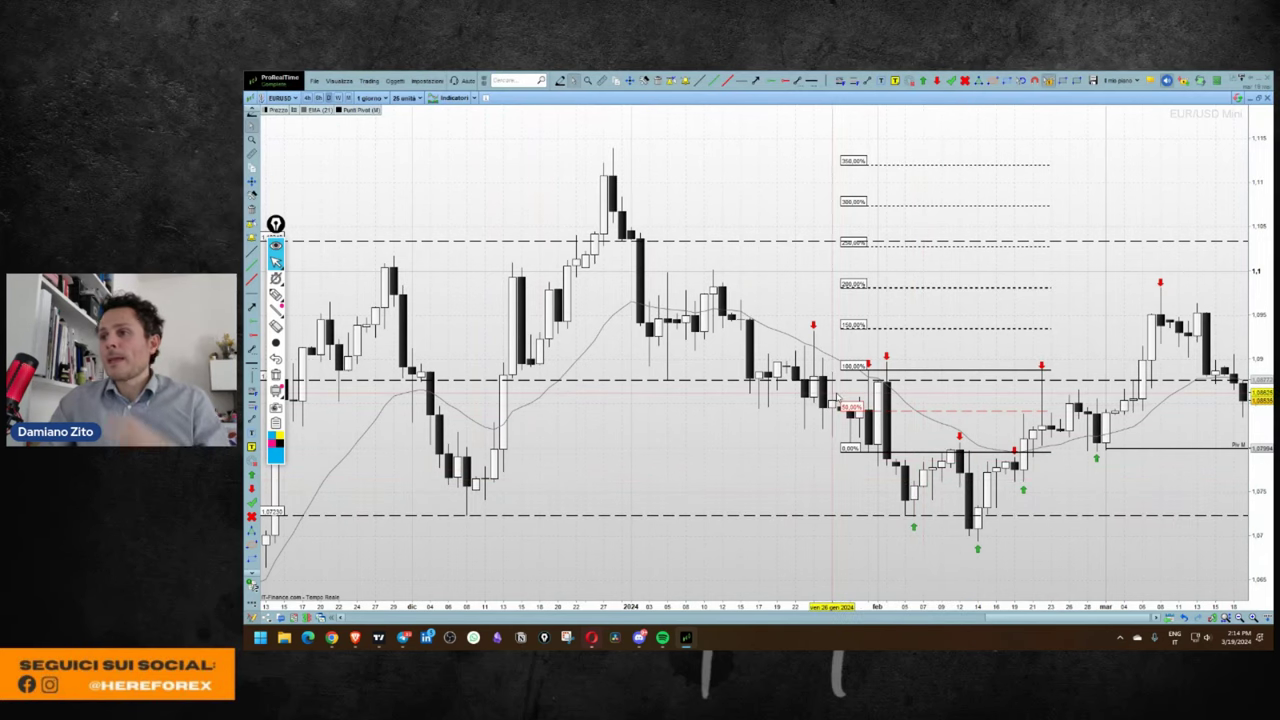
click(924, 370)
key(Delete)
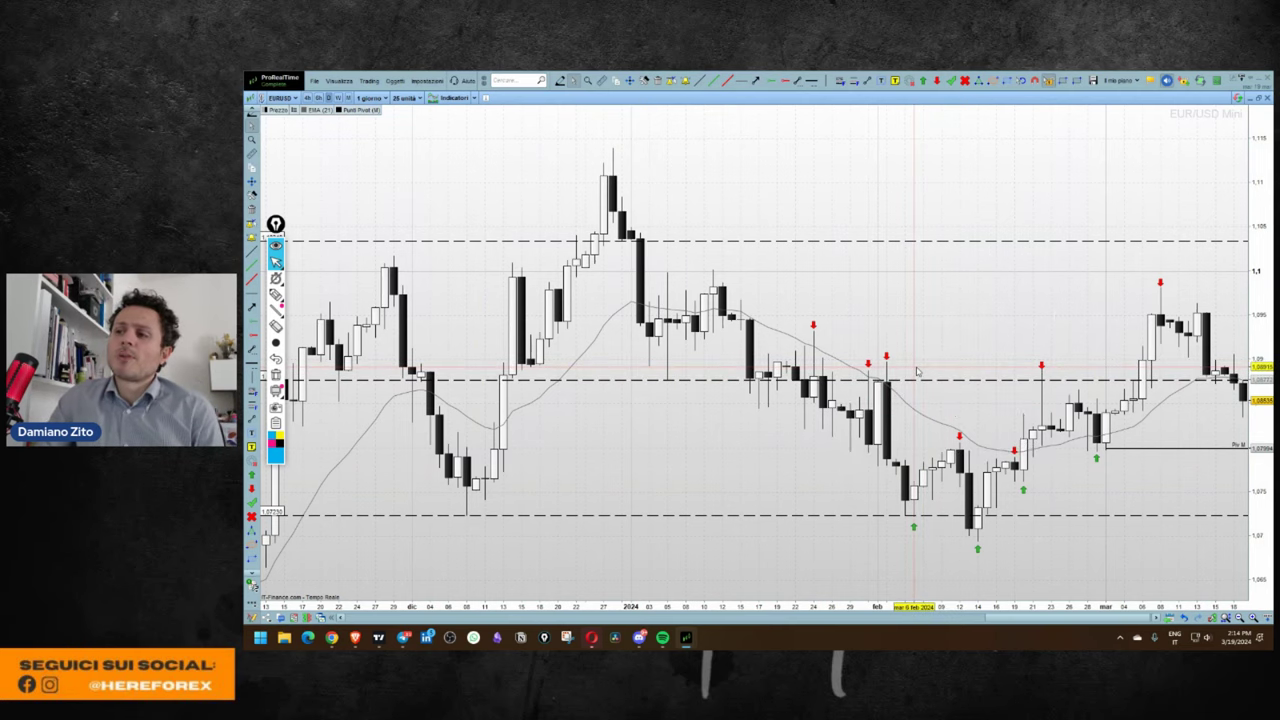
scroll(916, 368, up, 2)
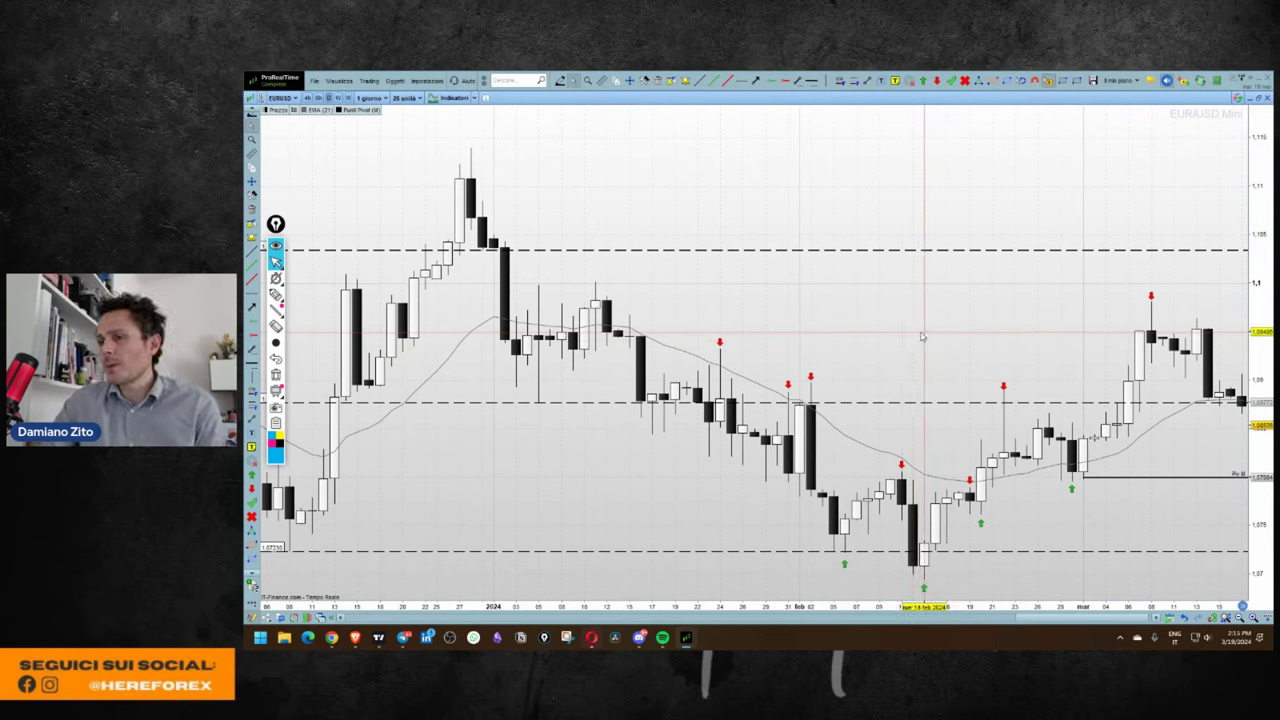
Inspect the 31 January candle's price data on the EURUSD chart.
mouse_move(921, 337)
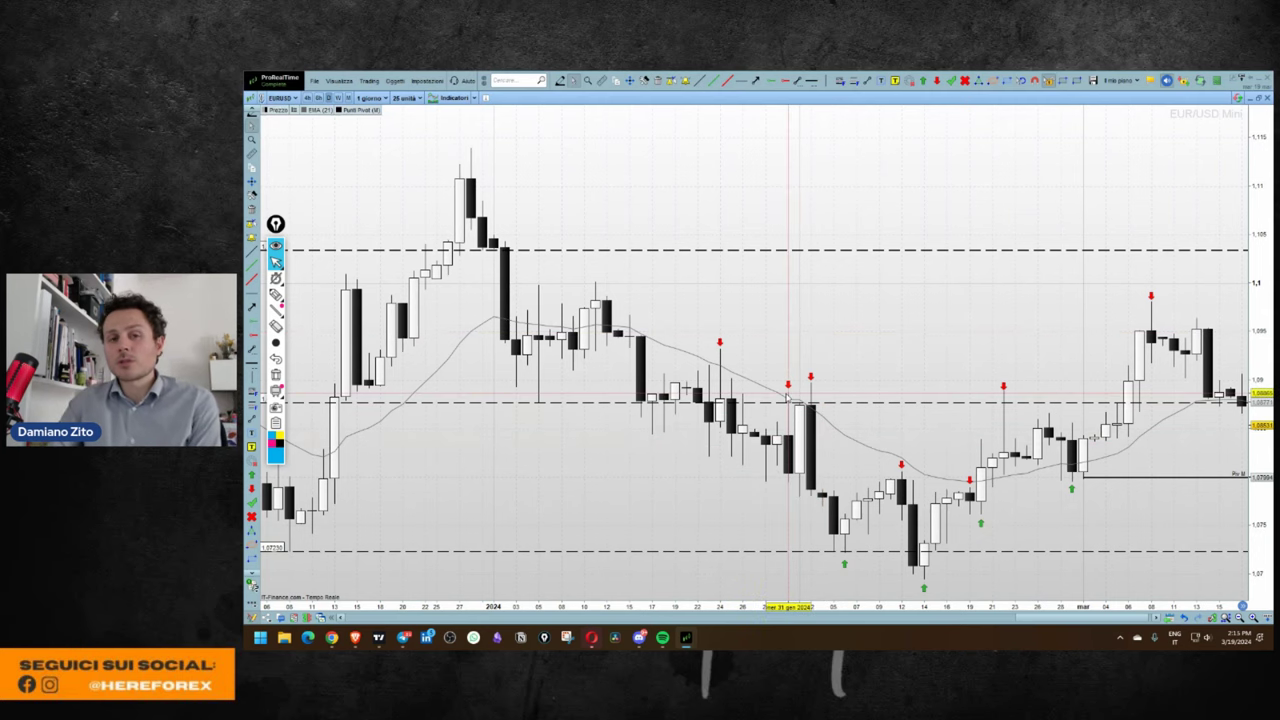
mouse_move(787, 398)
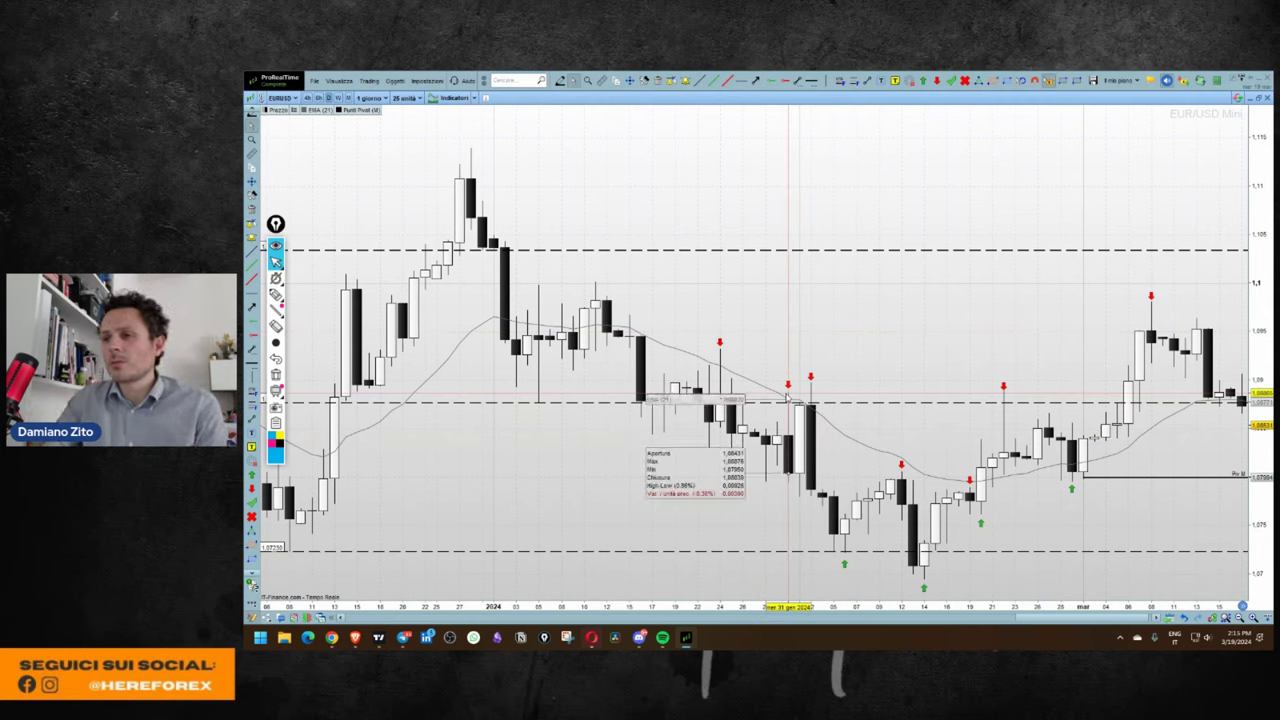
mouse_move(791, 397)
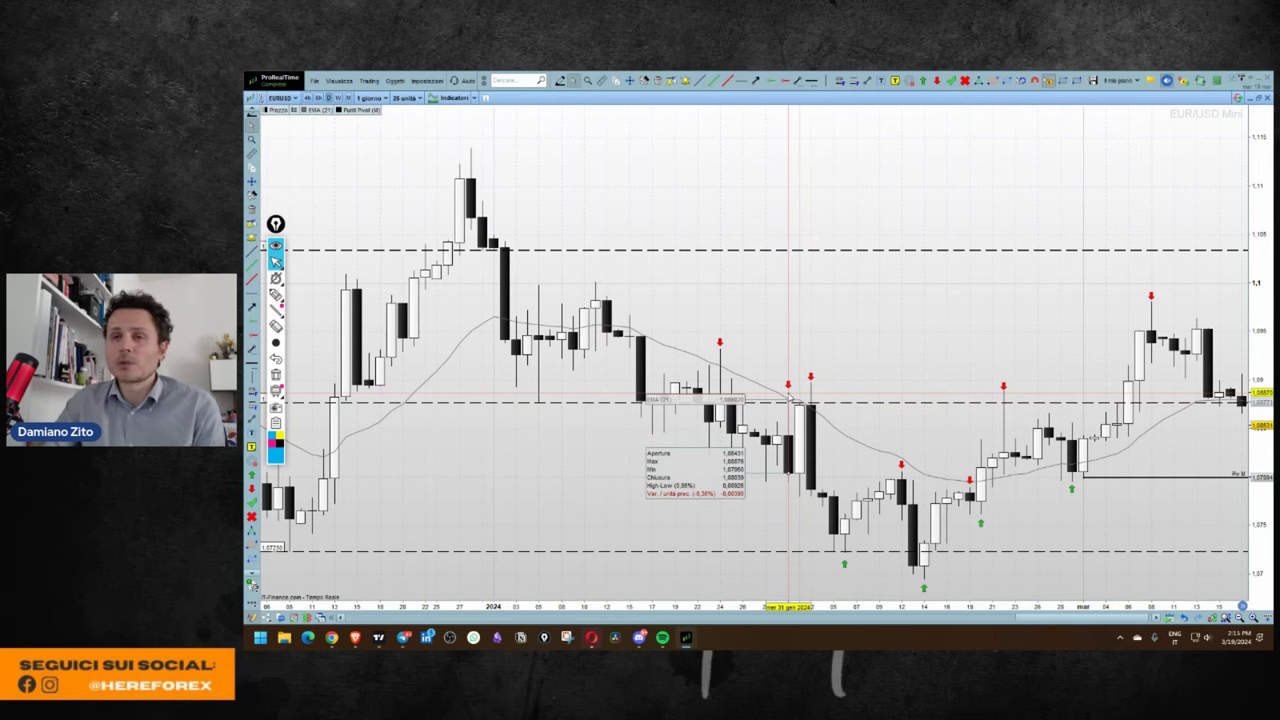
click(276, 278)
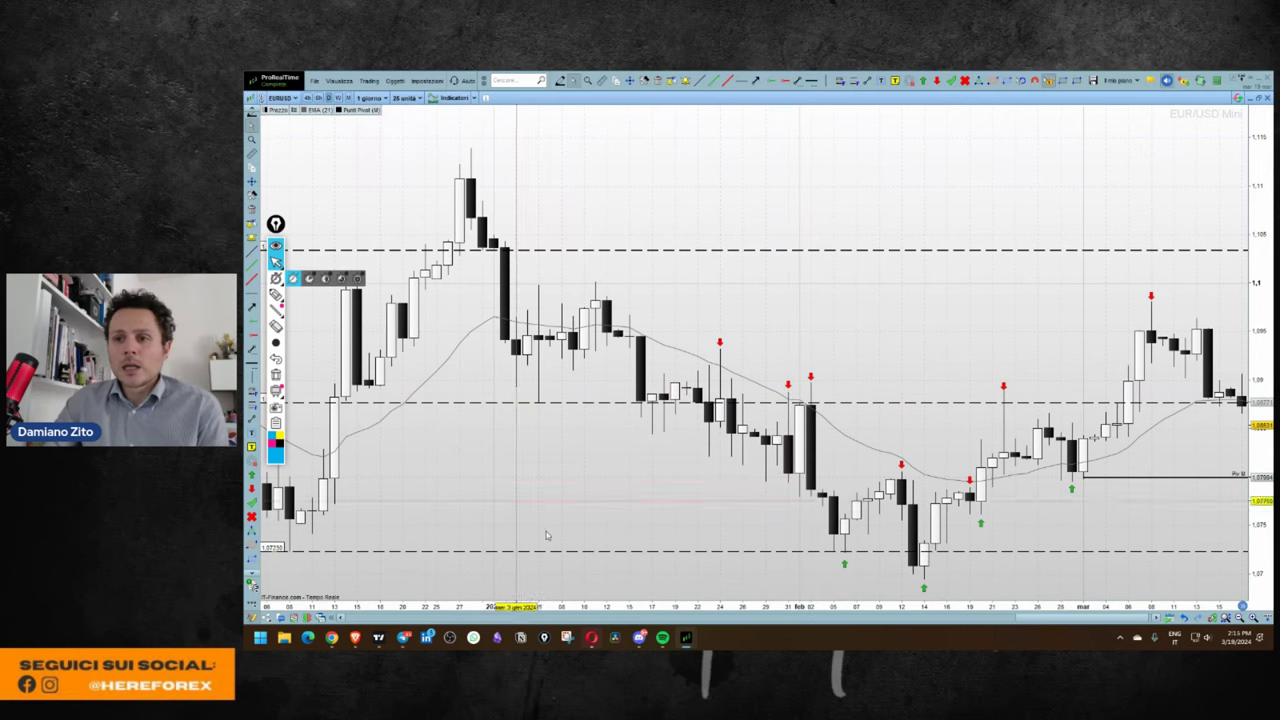
Return to the February journal in Google Sheets and review the 07/02/2024 DAX trade from its entry data to its results.
click(1258, 98)
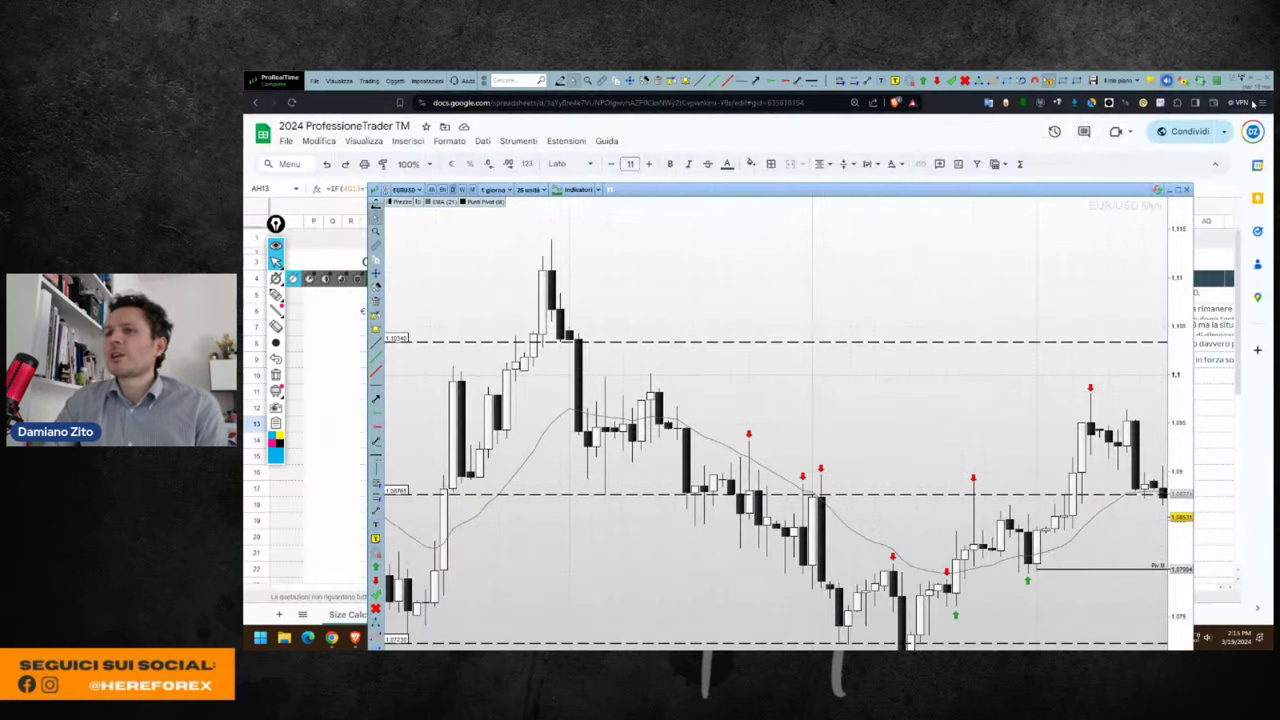
click(348, 346)
scroll(869, 437, left, 3)
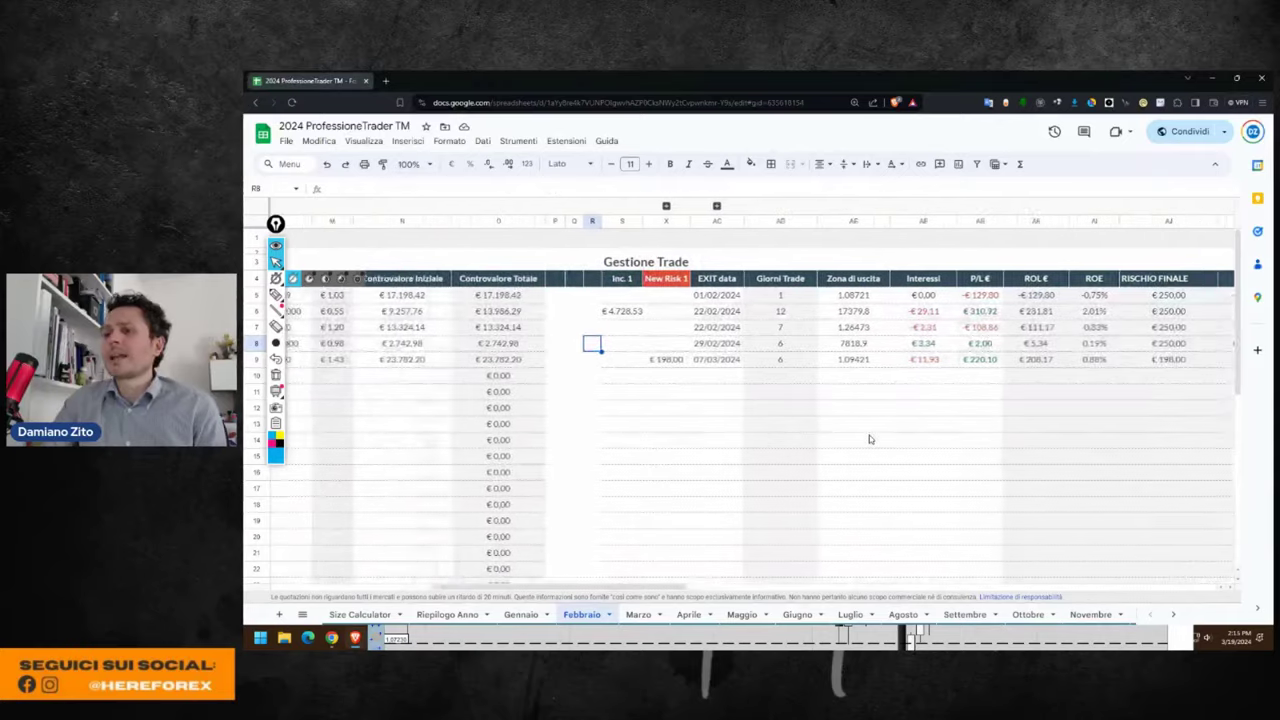
scroll(869, 438, left, 6)
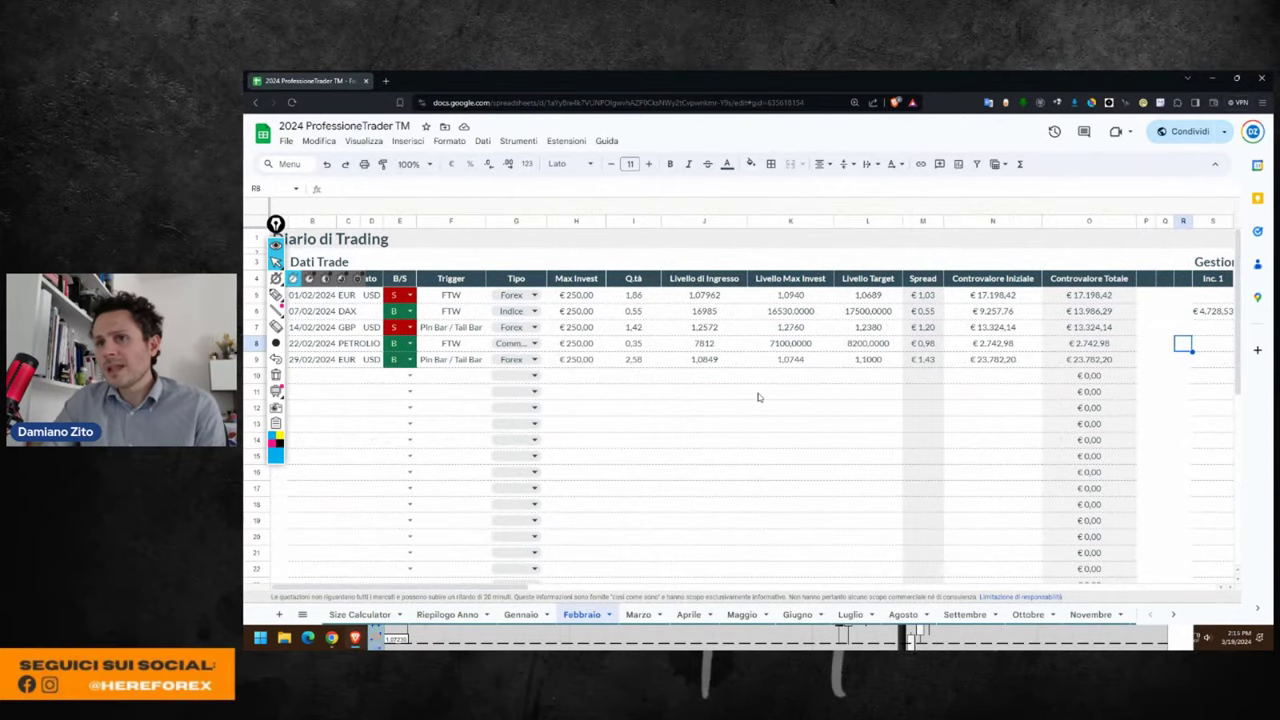
click(314, 313)
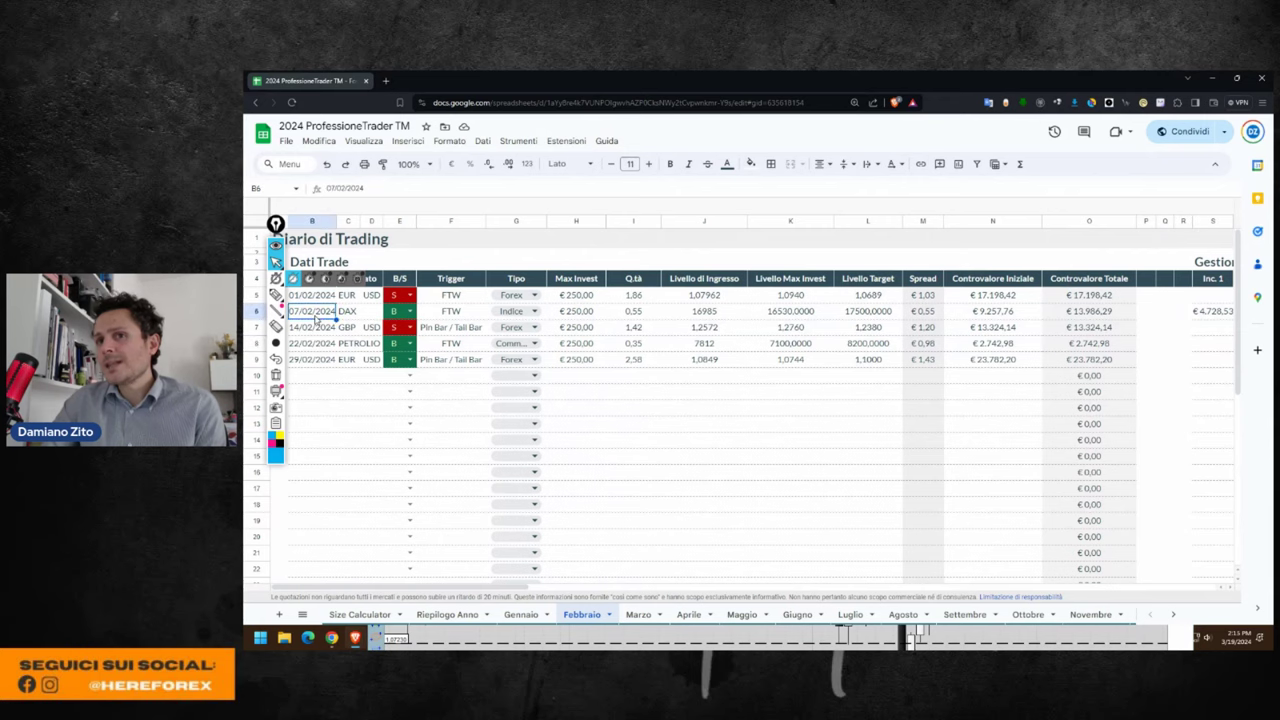
scroll(314, 318, right, 6)
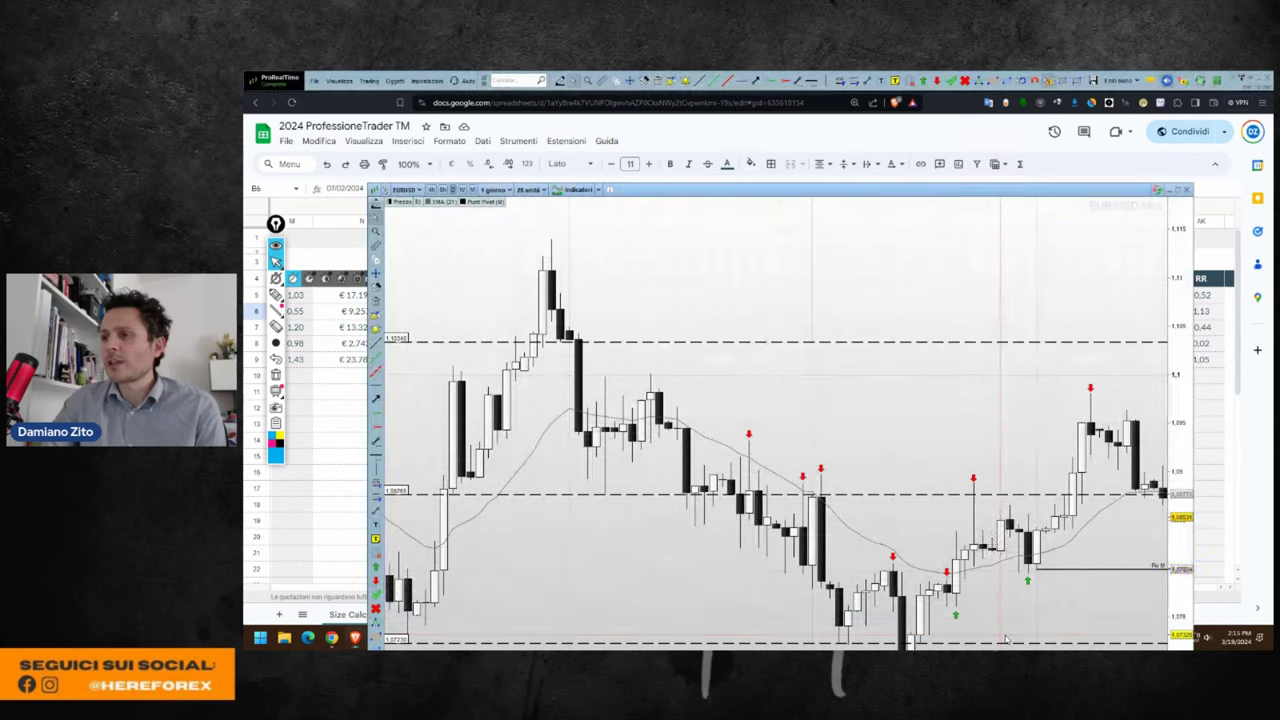
Switch back to ProRealTime, maximise the EURUSD chart and inspect the price action around 2 February.
click(914, 636)
double_click(714, 197)
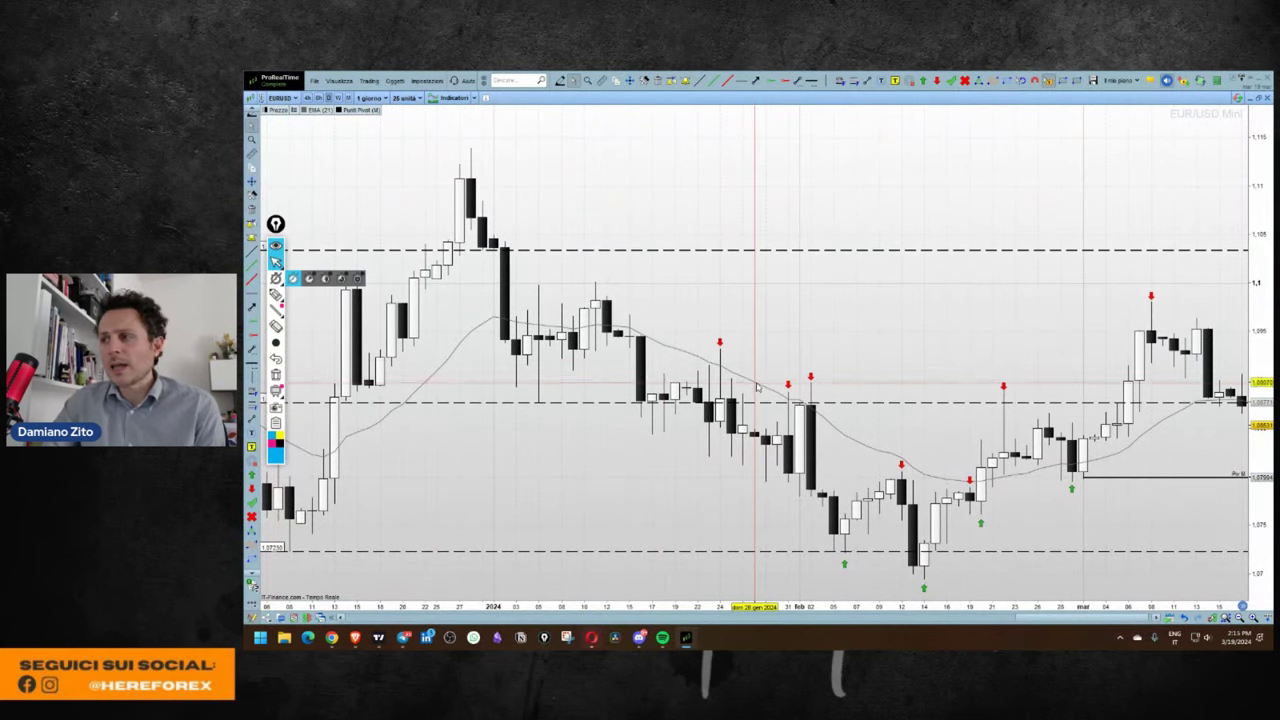
scroll(757, 390, down, 2)
scroll(848, 408, up, 2)
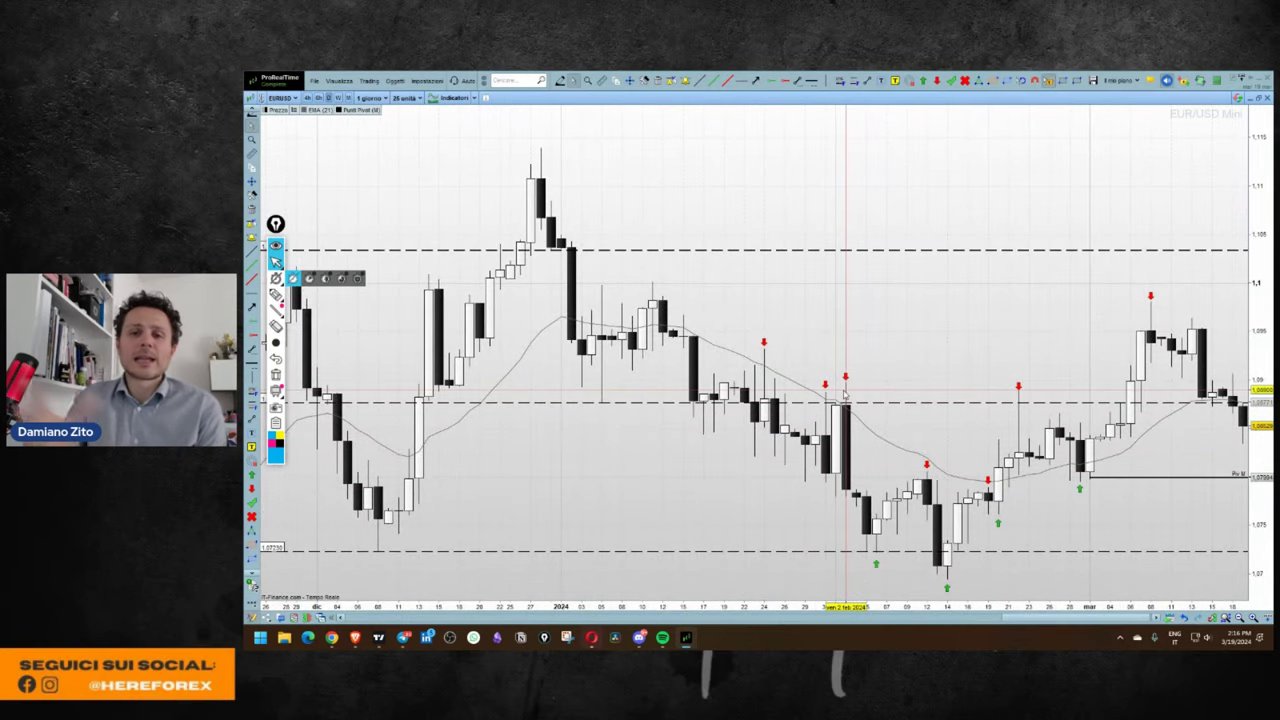
click(840, 404)
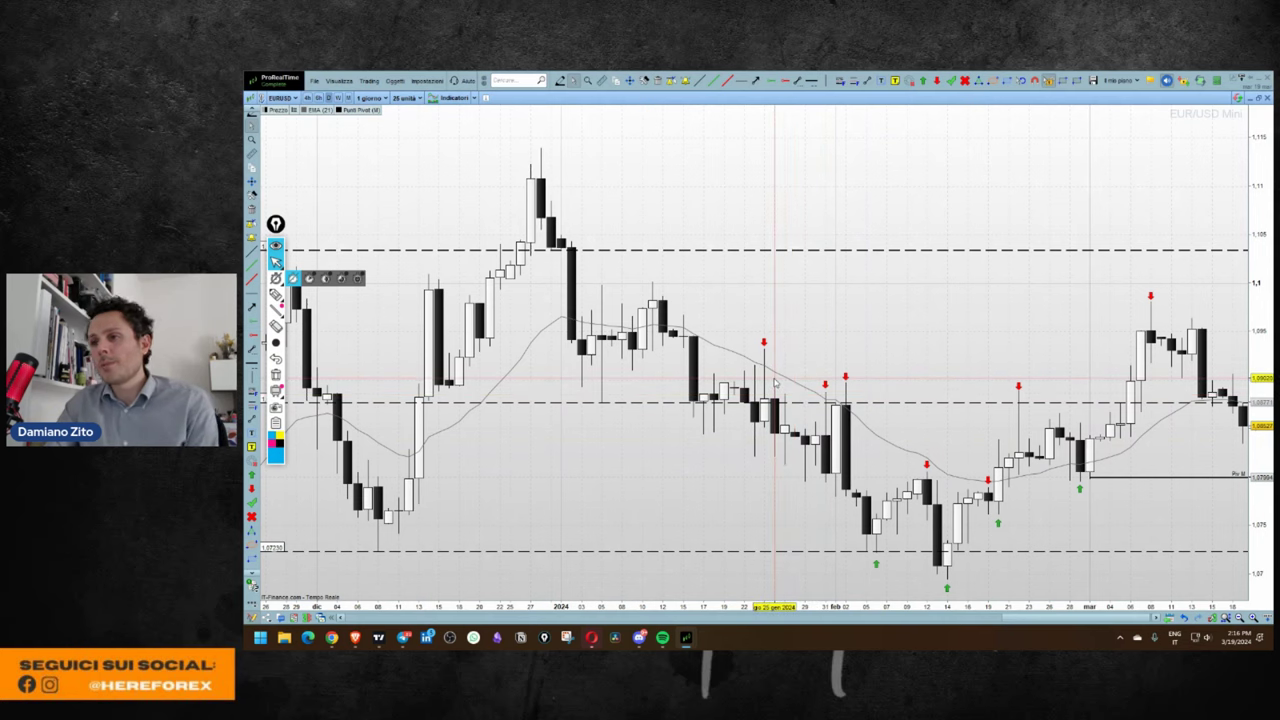
key(Escape)
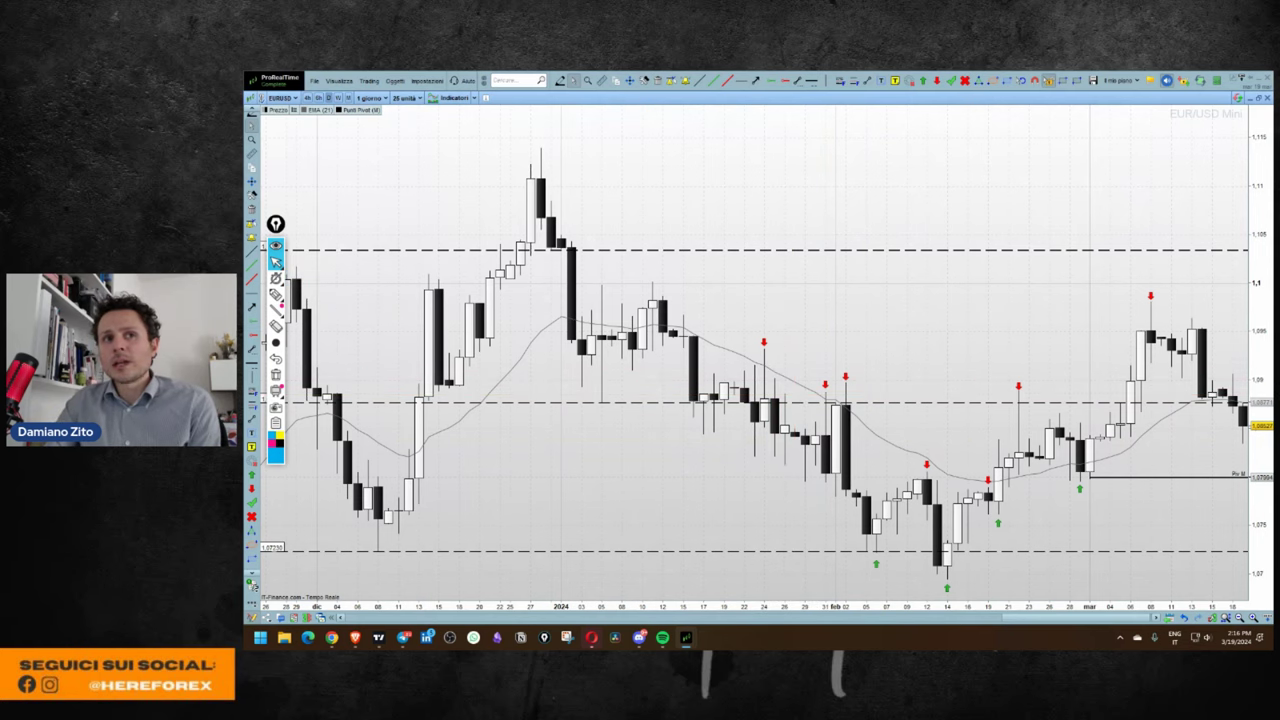
Load the DAX daily chart and stretch its price scale to enlarge the January and February candles.
text(dax)
key(Return)
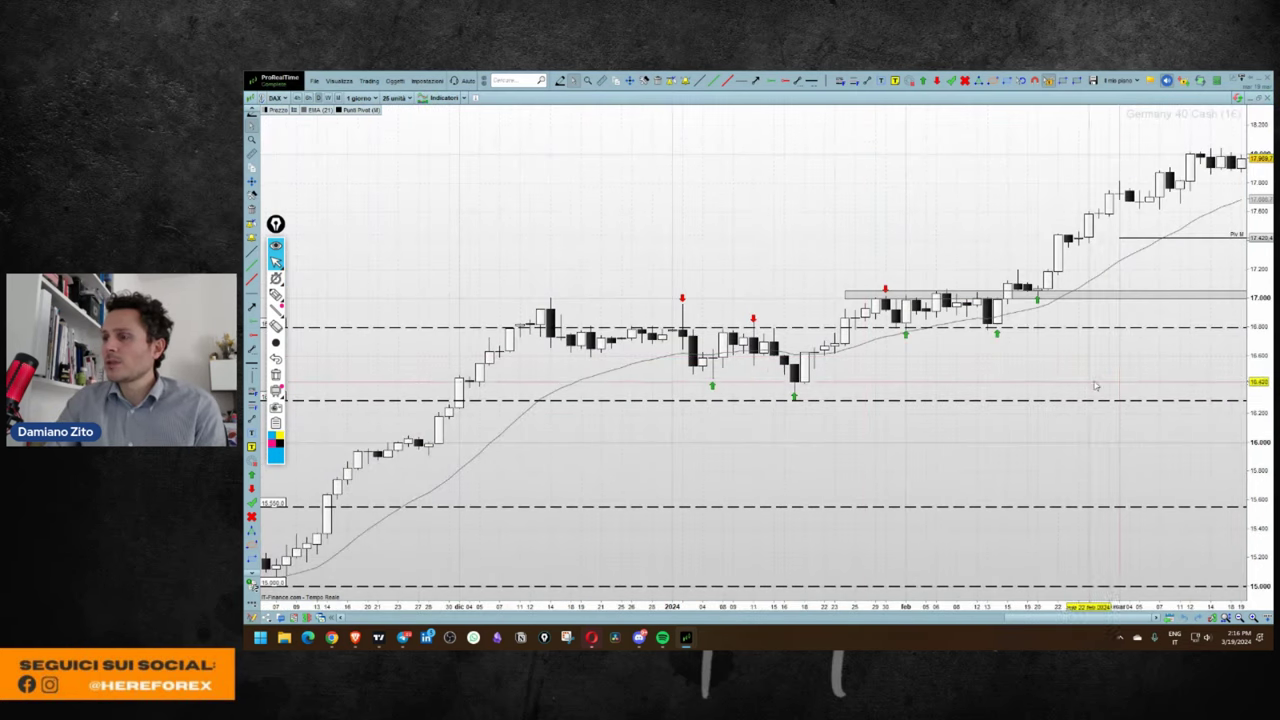
drag(1266, 428, 1266, 305)
scroll(1180, 425, up, 2)
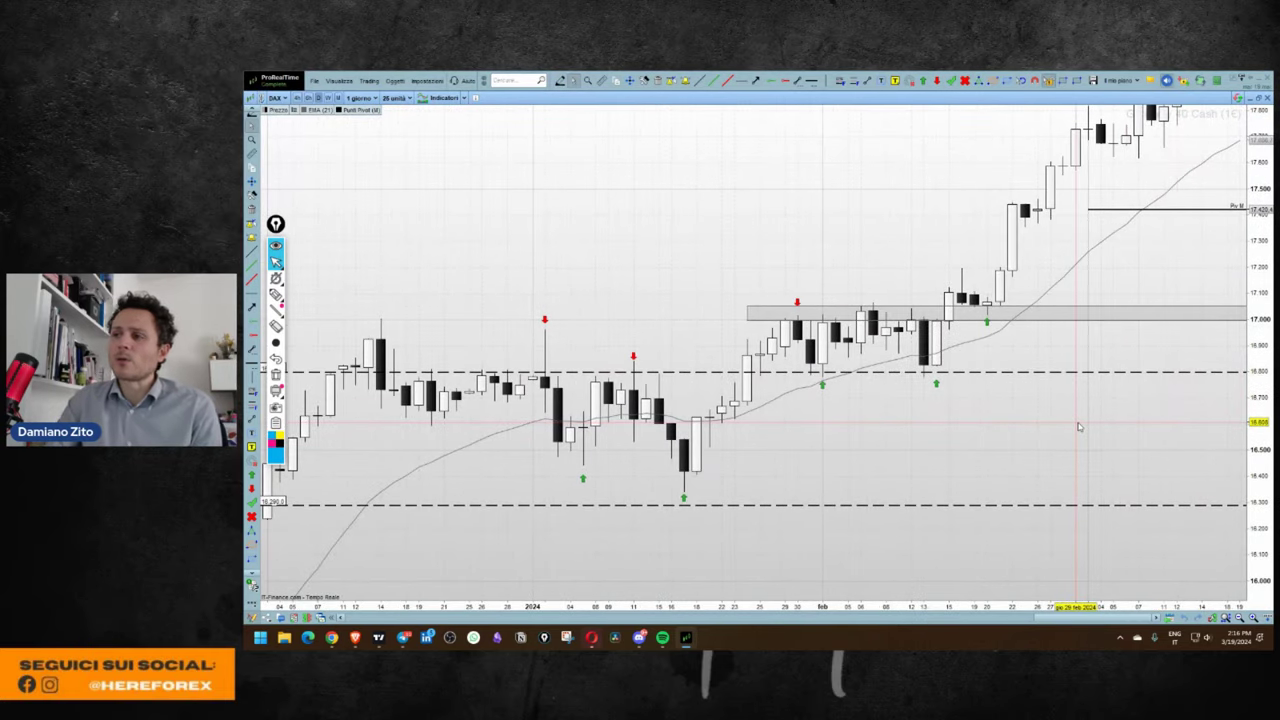
scroll(1077, 426, up, 1)
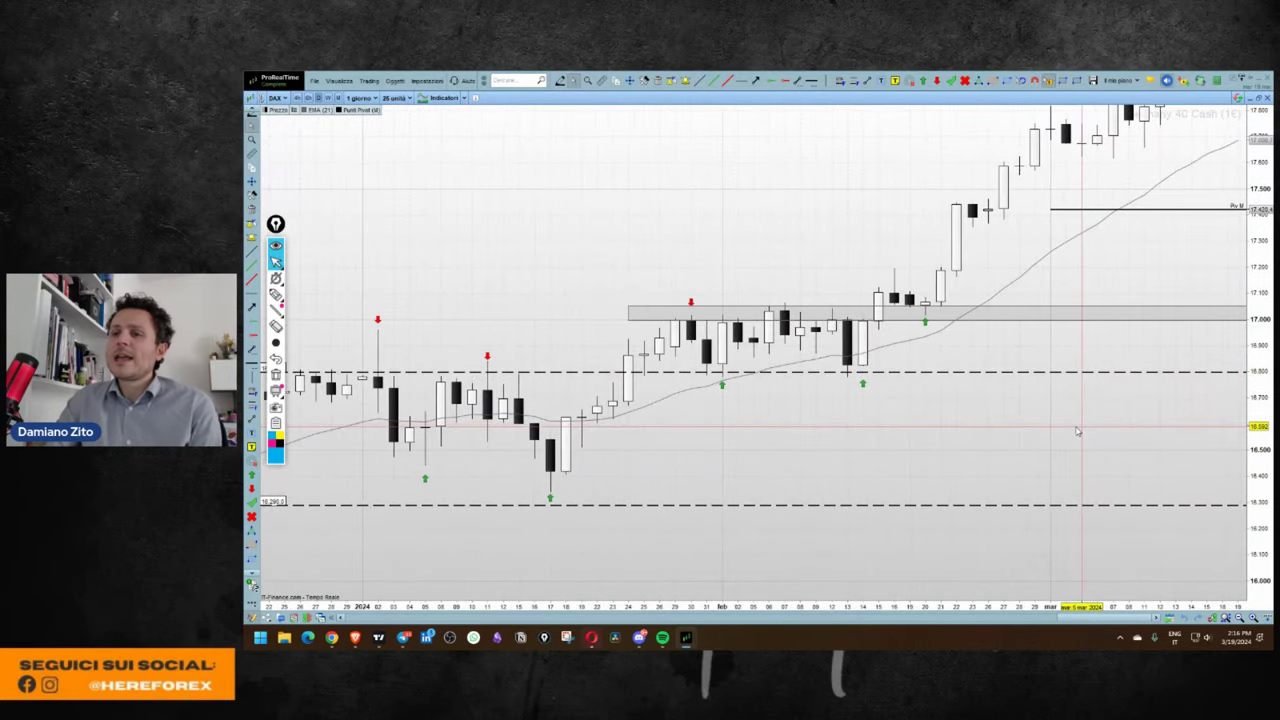
Draw pen arrows under the 1 and 13 February DAX lows and mark the 7 February candle inside the grey zone.
click(276, 294)
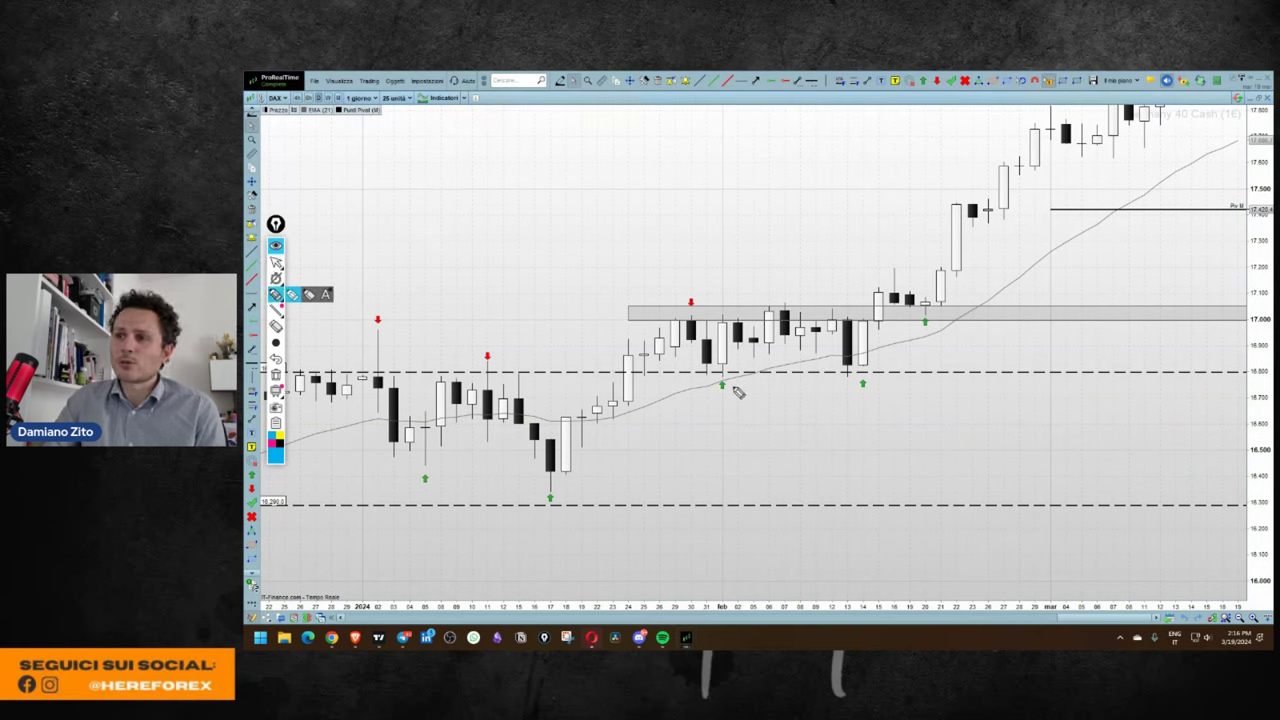
drag(729, 387, 748, 433)
drag(720, 392, 740, 395)
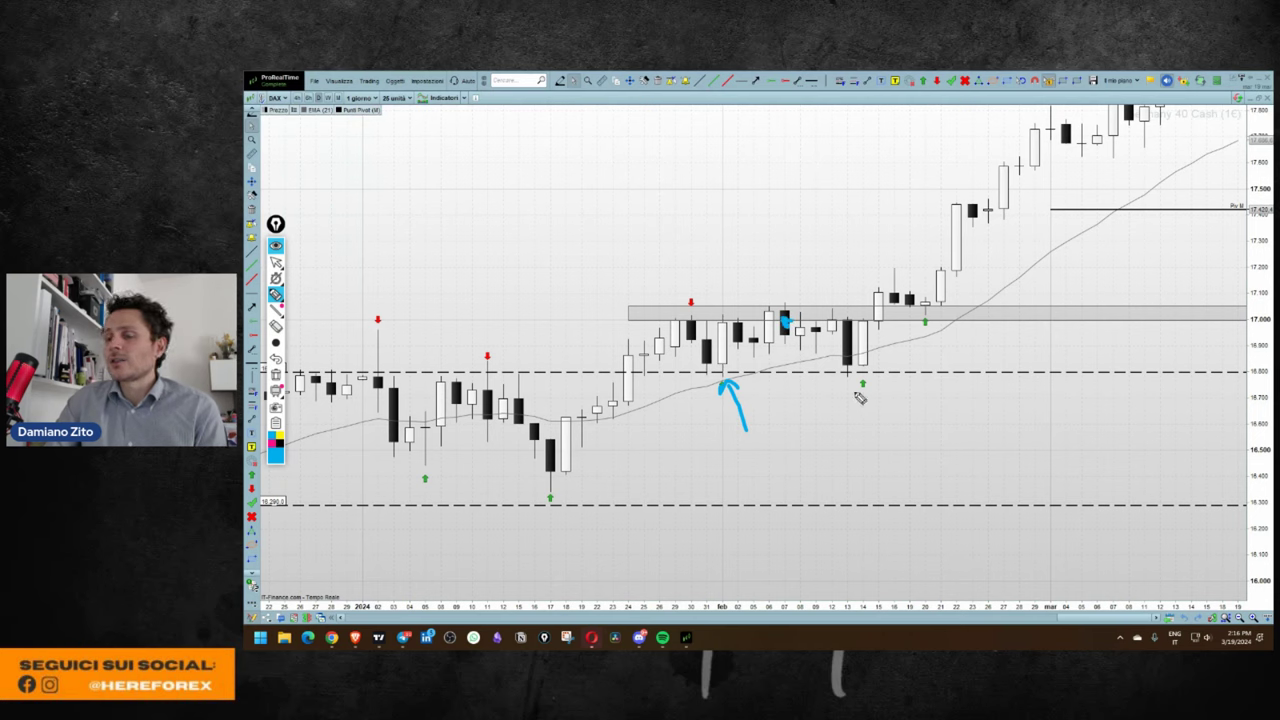
mouse_move(849, 386)
mouse_down()
mouse_move(851, 430)
mouse_move(849, 380)
mouse_move(856, 392)
mouse_up()
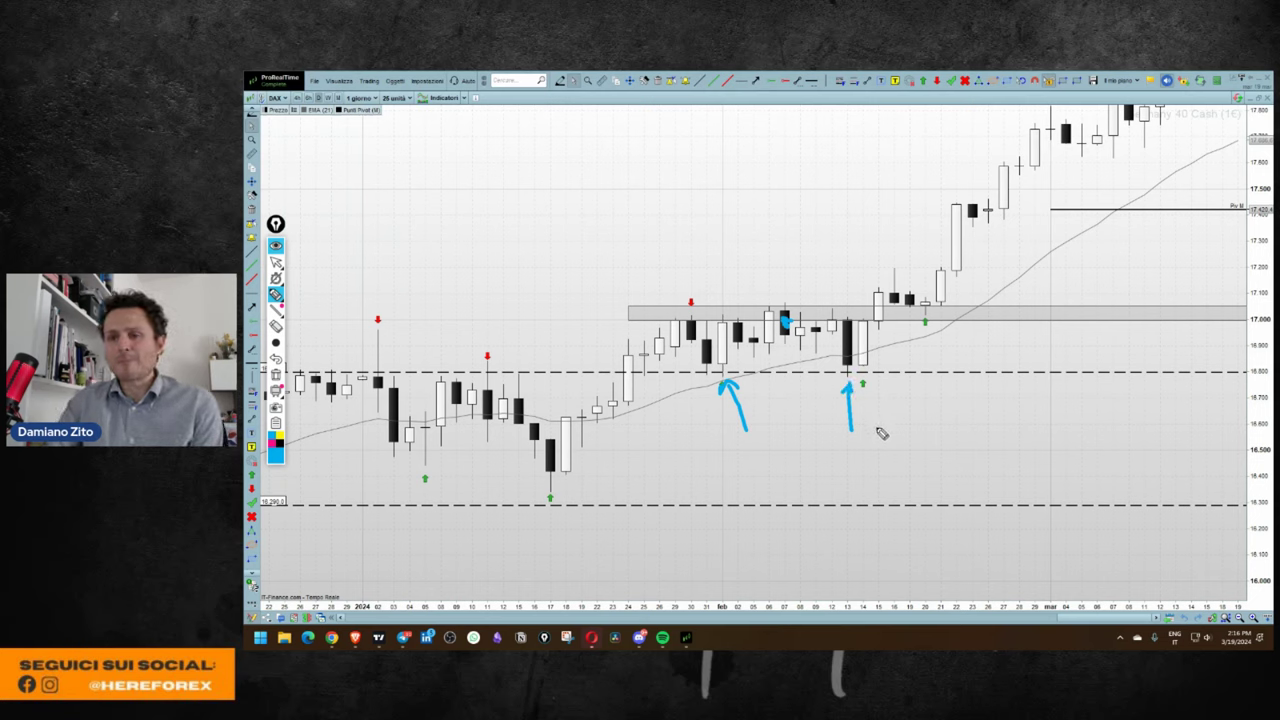
click(276, 262)
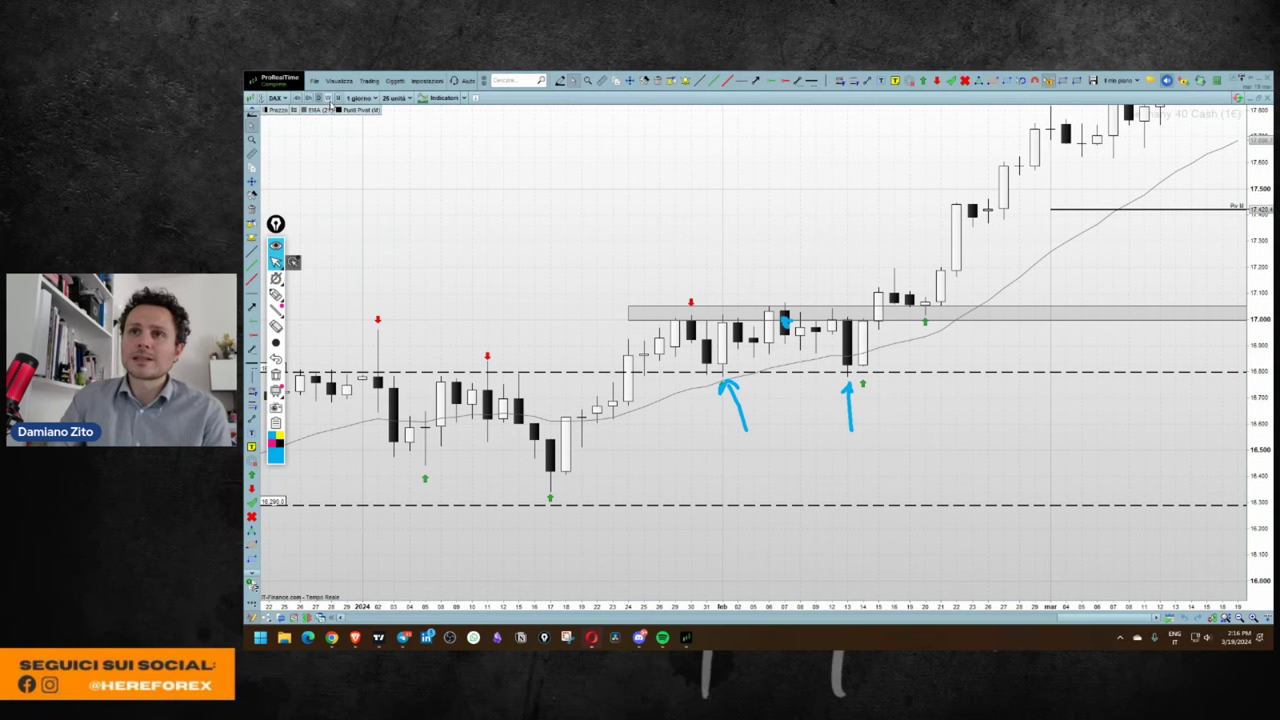
Examine the DAX candles around the dashed level below 17,000 and the mid-February breakout above the grey zone, including their price data.
click(842, 374)
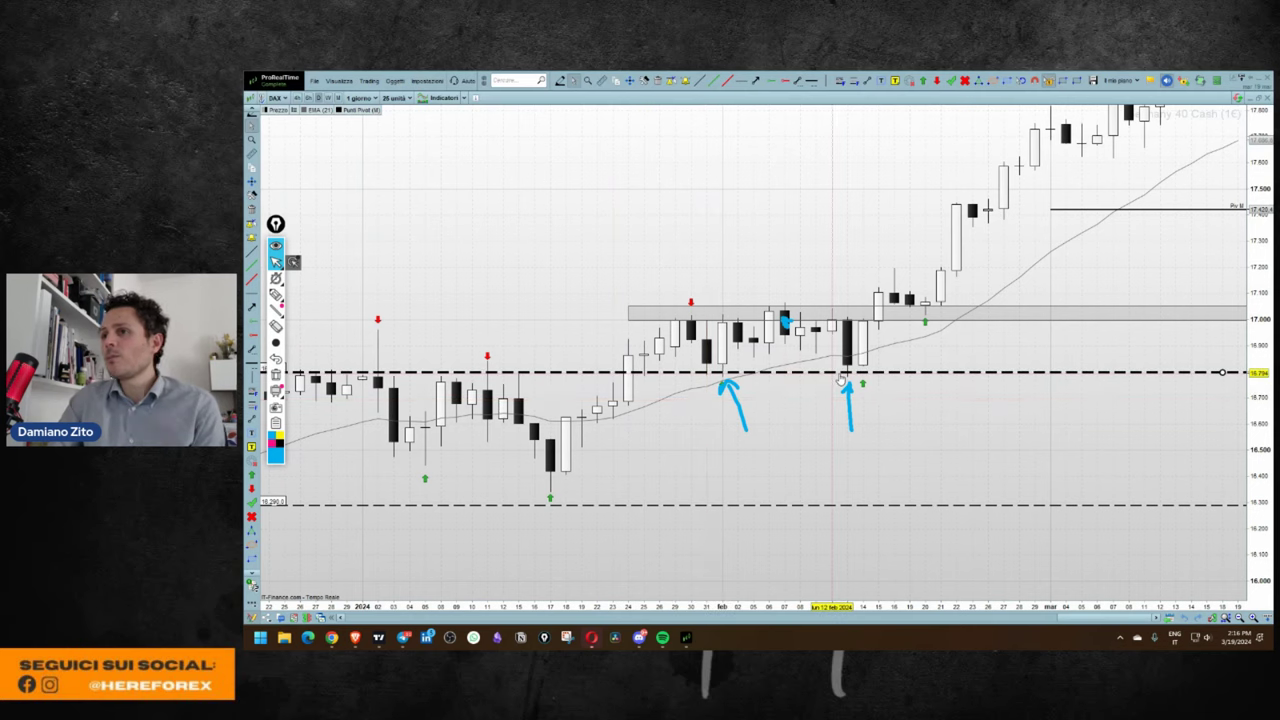
scroll(842, 378, down, 3)
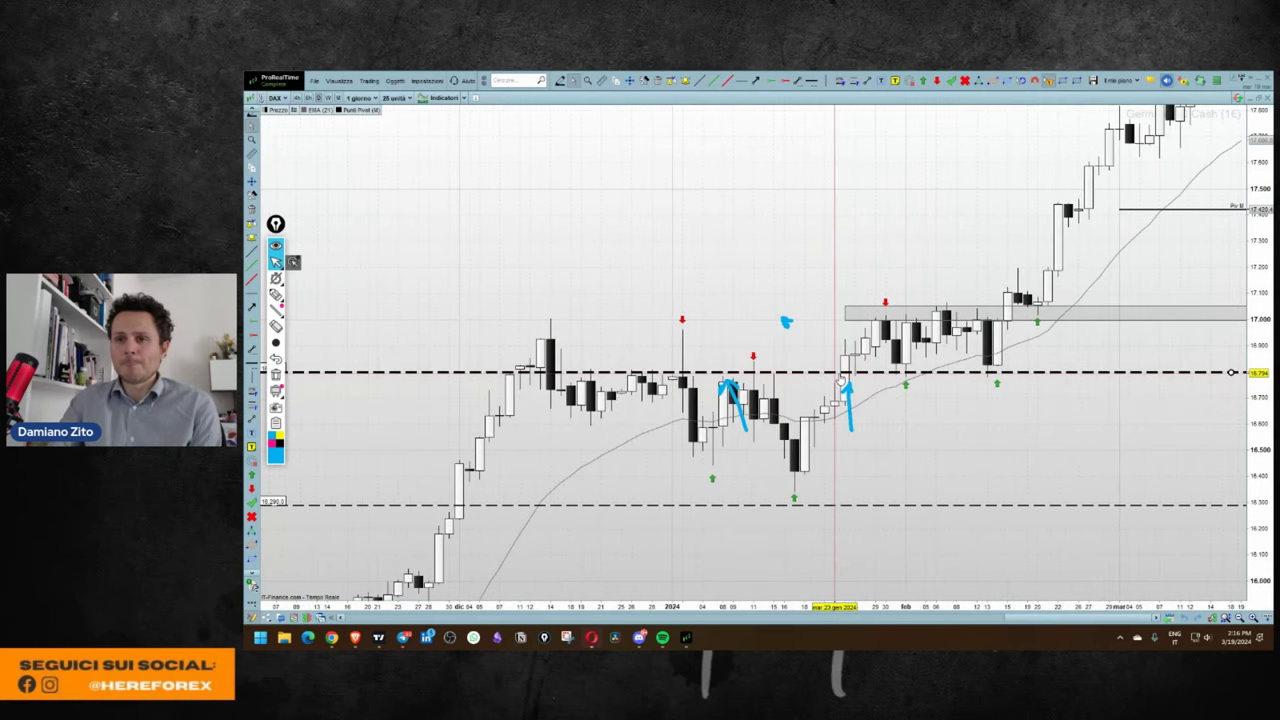
mouse_move(842, 380)
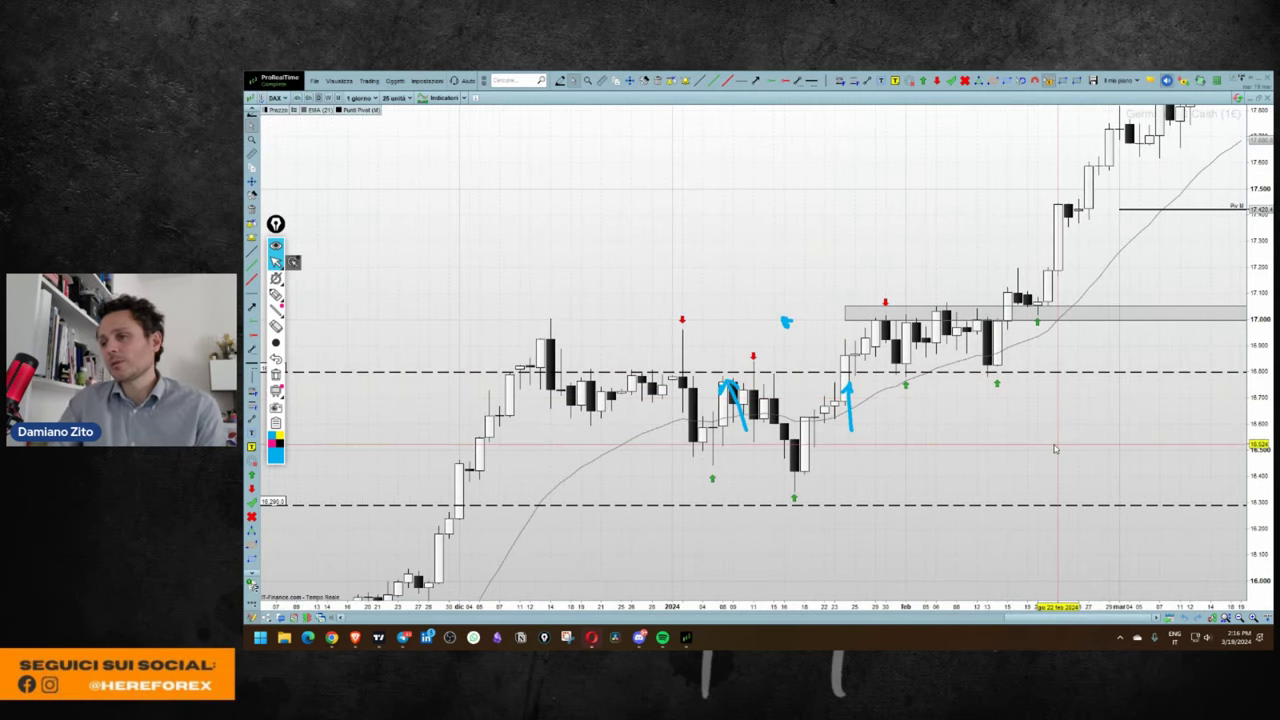
scroll(1057, 447, right, 5)
mouse_move(1055, 449)
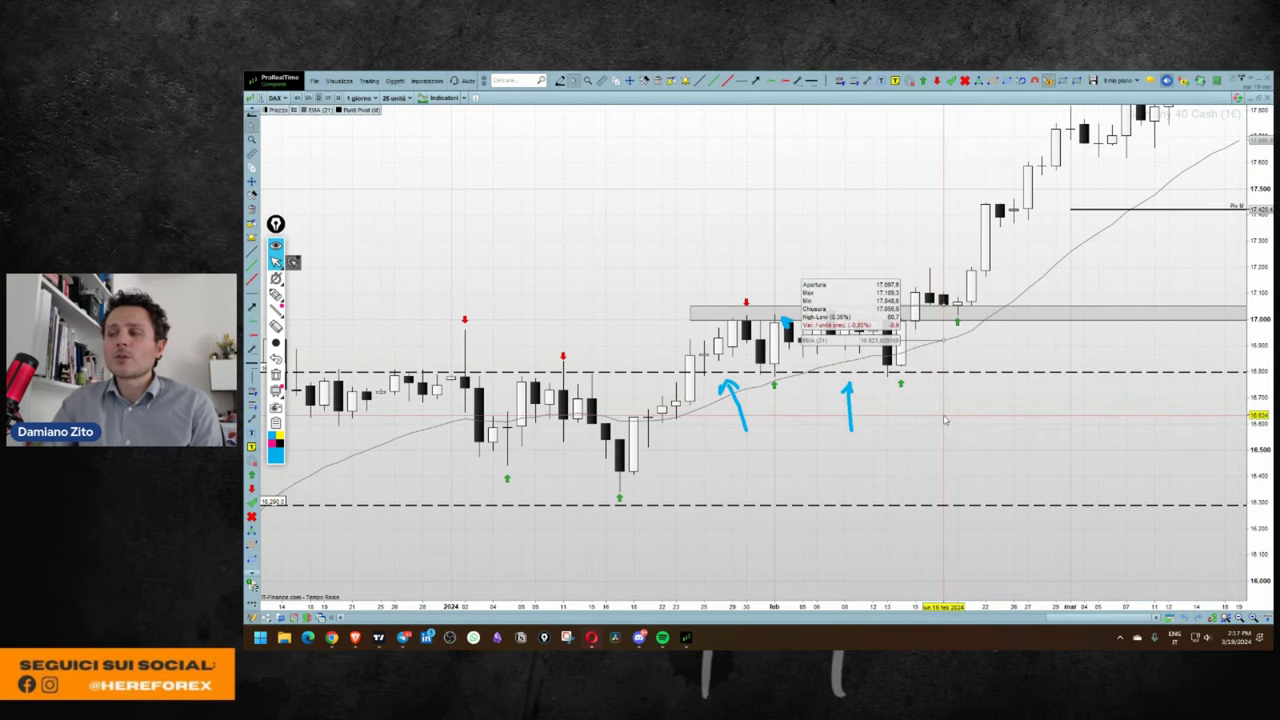
scroll(944, 420, down, 1)
mouse_move(944, 420)
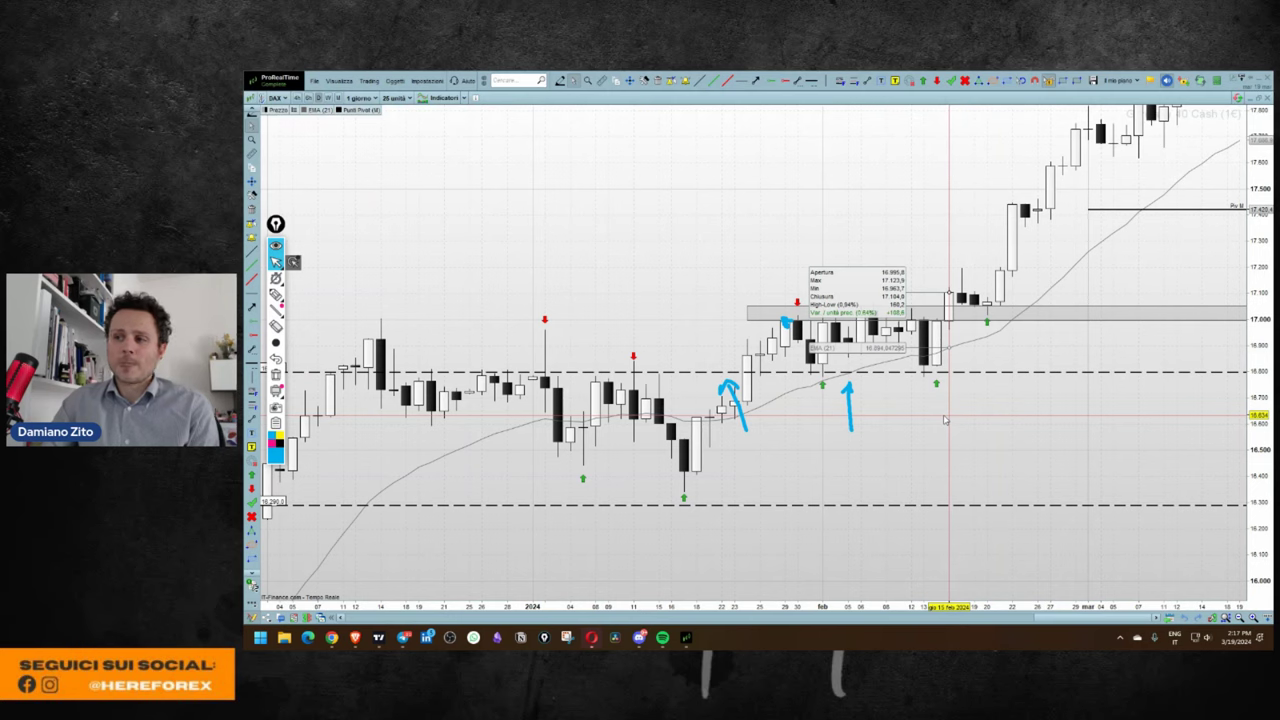
scroll(940, 432, down, 1)
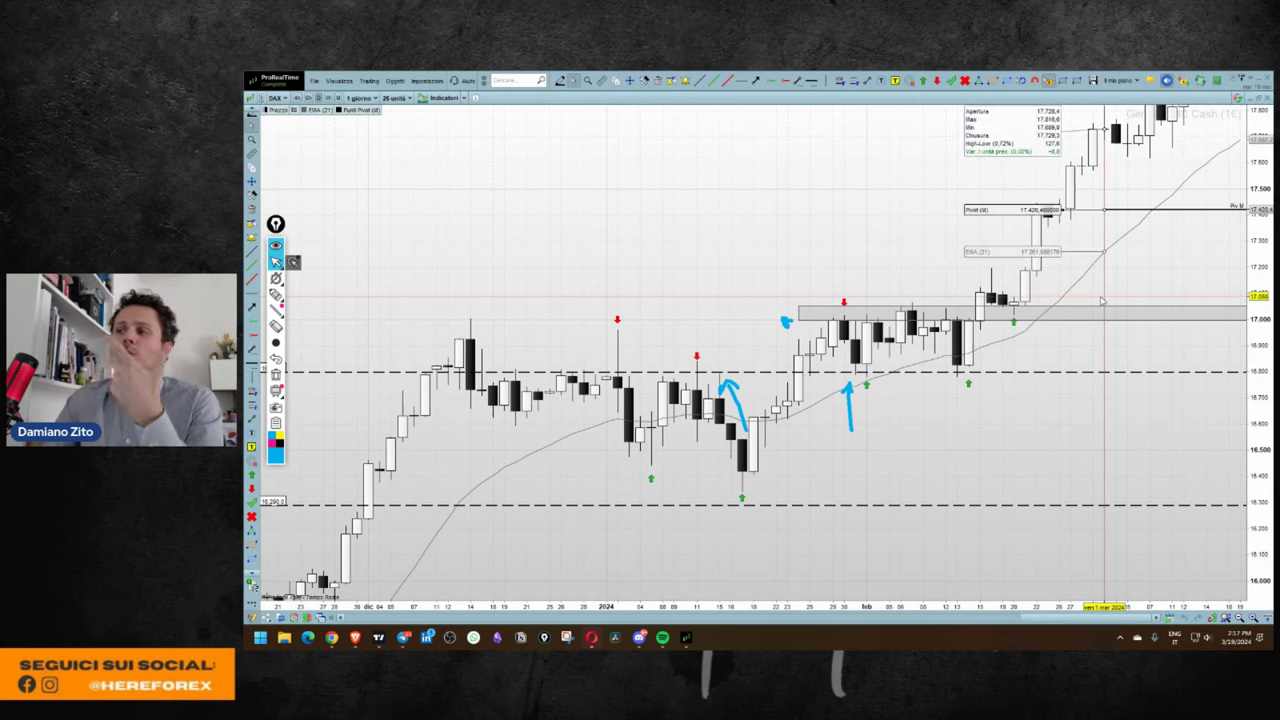
mouse_move(1086, 321)
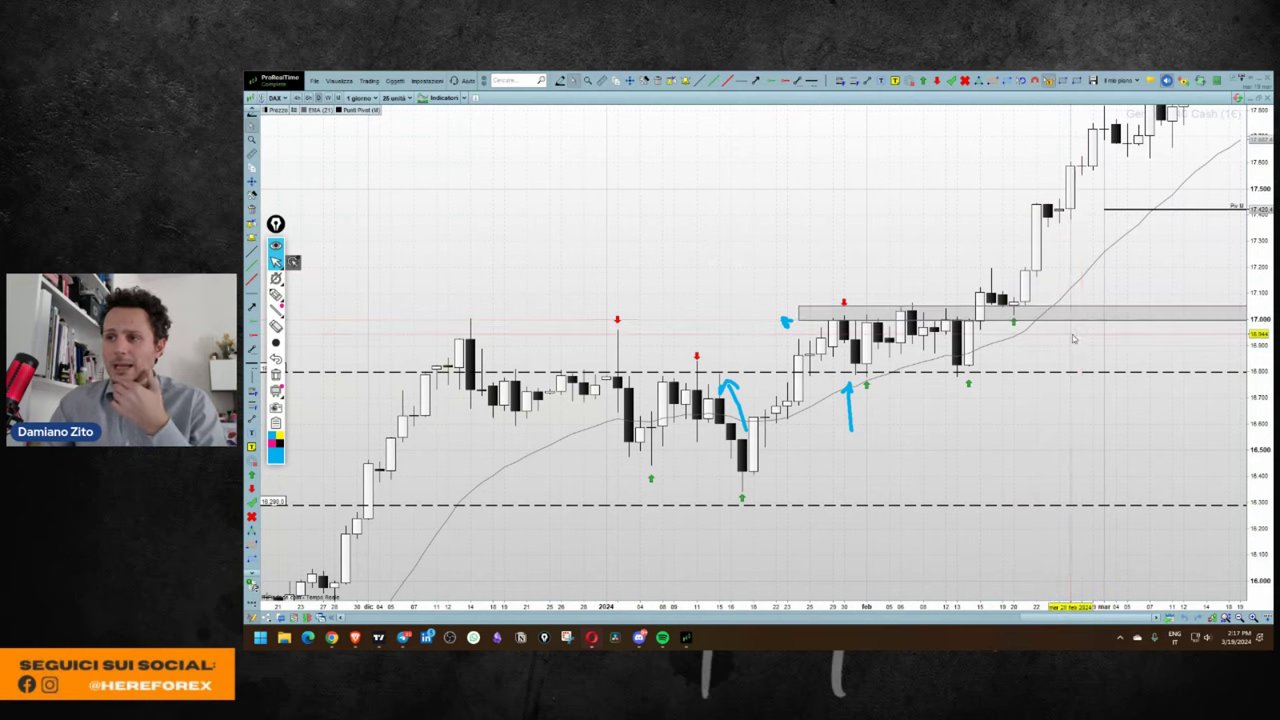
Clear all pen annotations from the DAX chart and review the February candles in the grey zone.
click(276, 374)
mouse_move(289, 296)
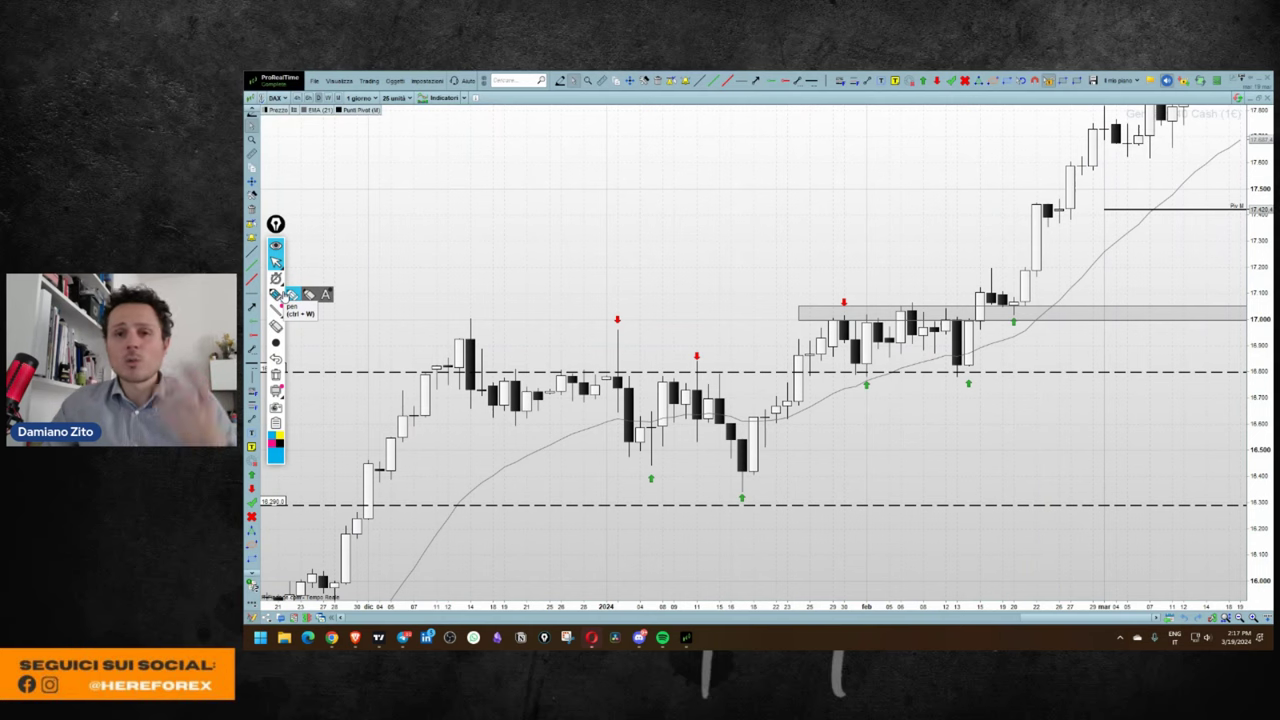
click(290, 295)
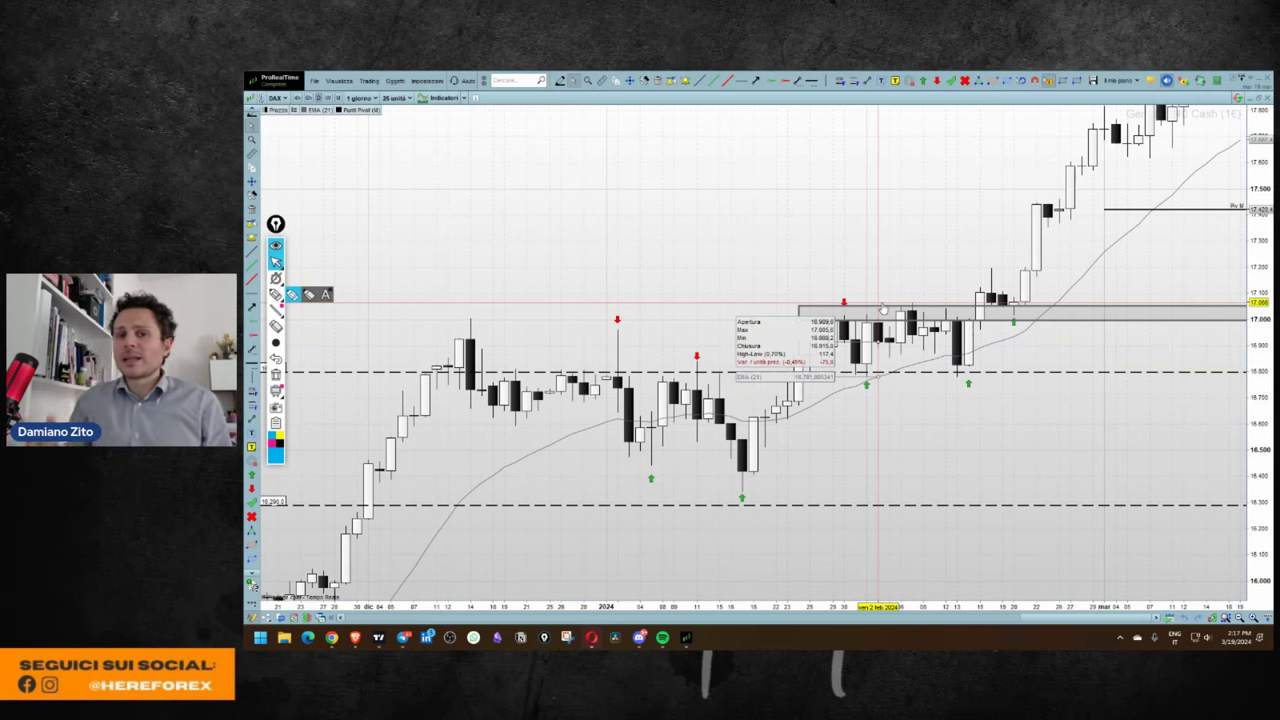
scroll(855, 240, up, 2)
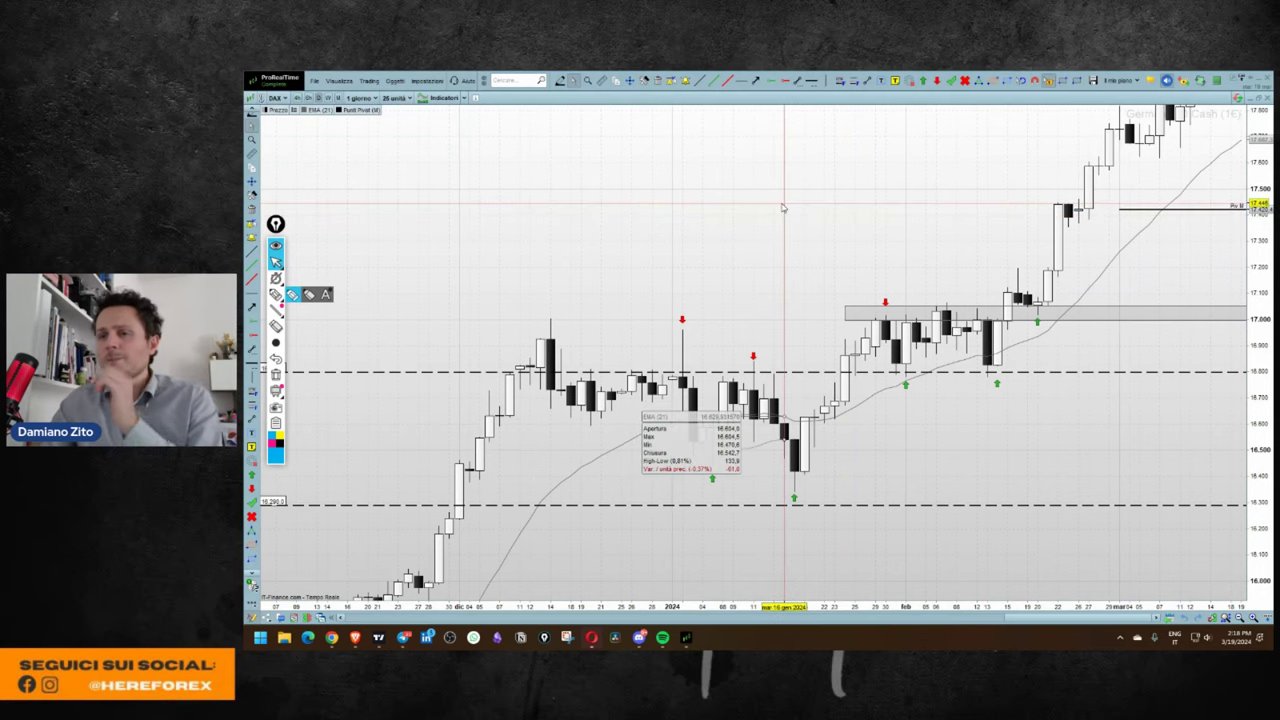
Restore the DAX chart to a smaller window, inspect the weekly timeframe, and return to the daily timeframe.
click(1257, 97)
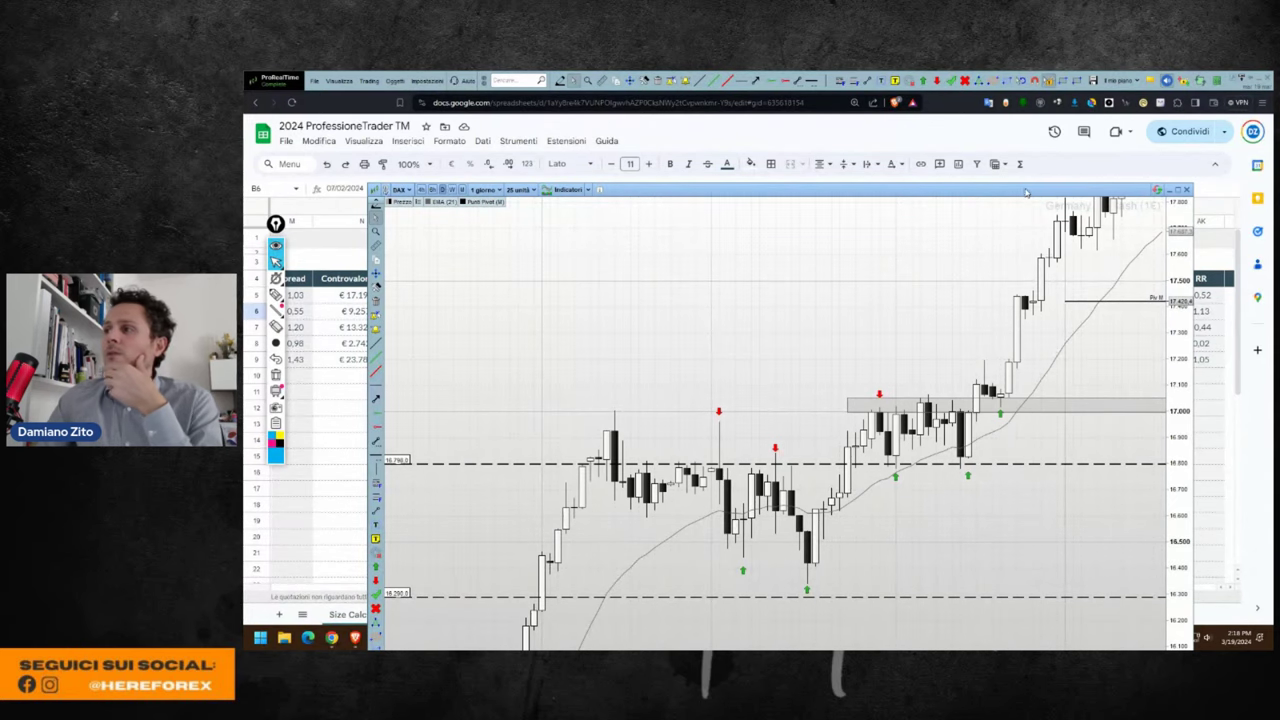
drag(1028, 195, 1000, 172)
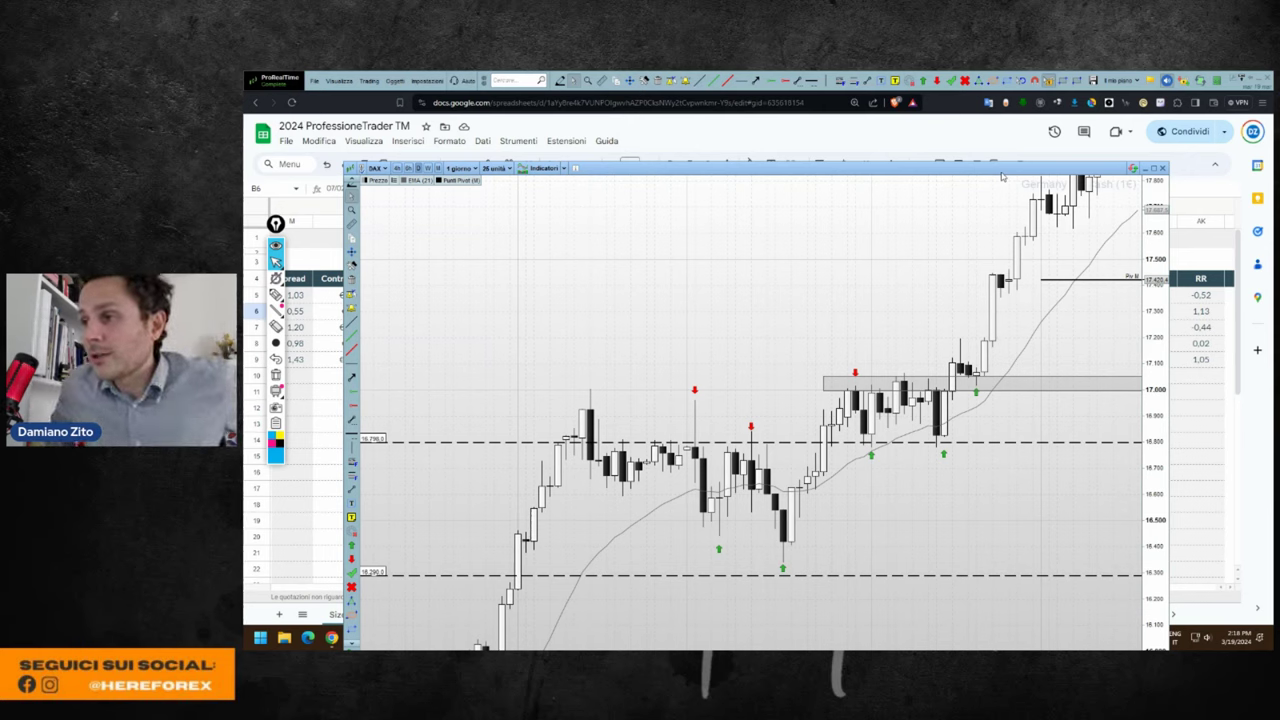
click(470, 168)
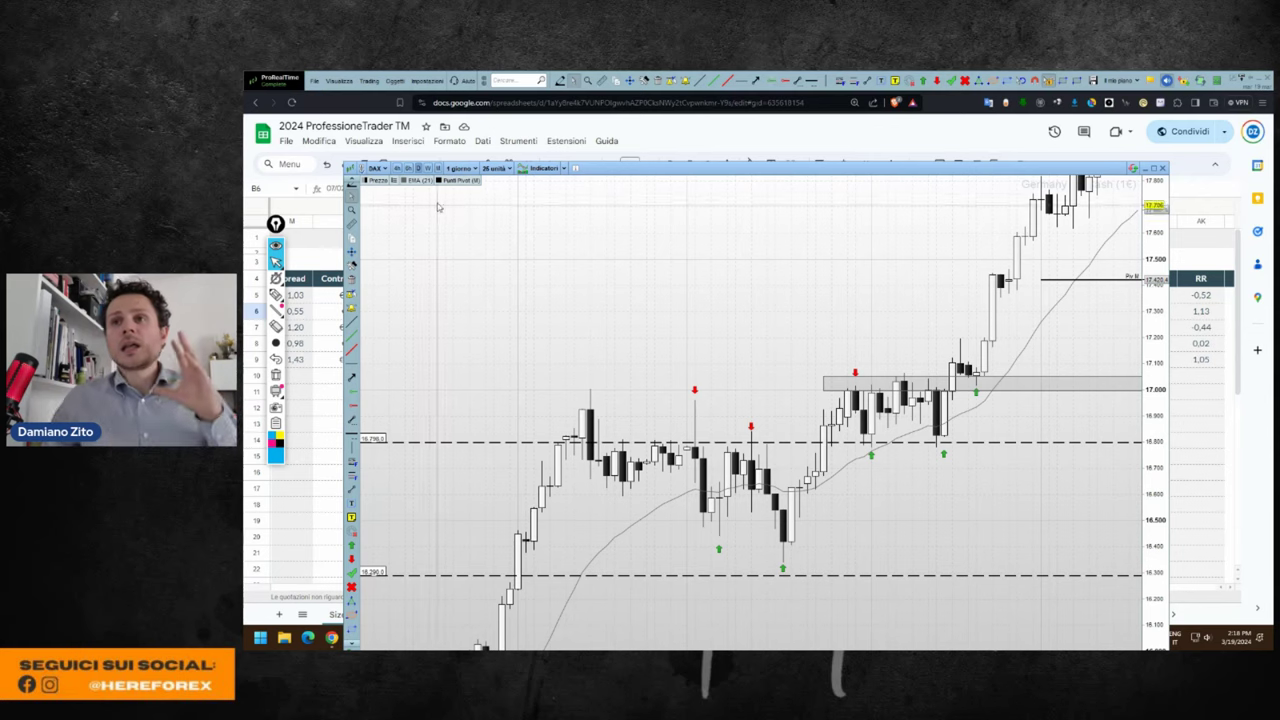
click(440, 205)
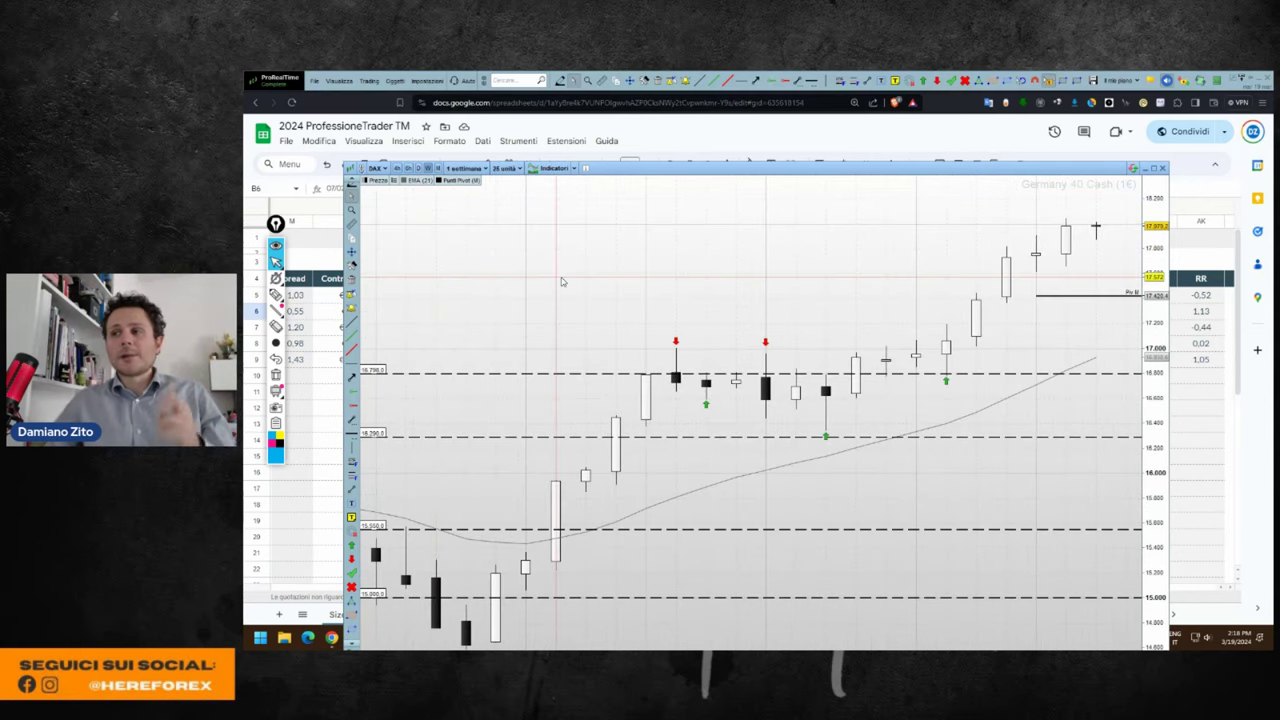
mouse_move(561, 281)
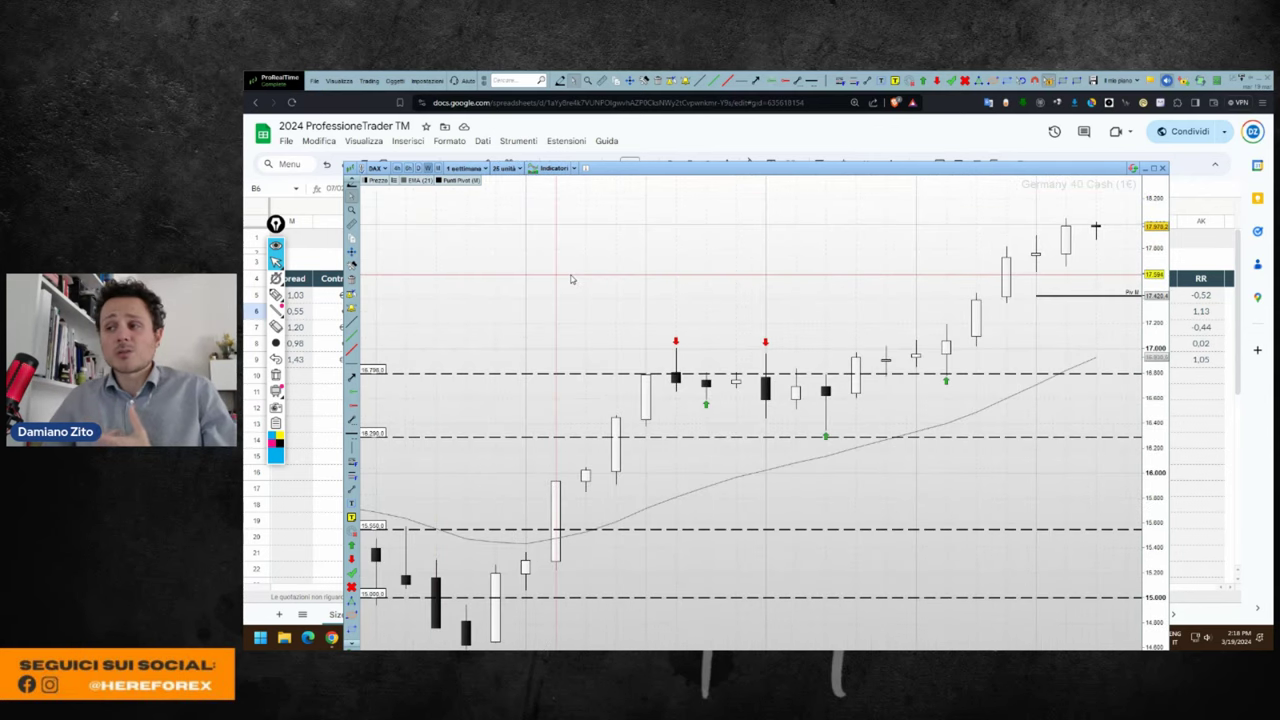
click(412, 170)
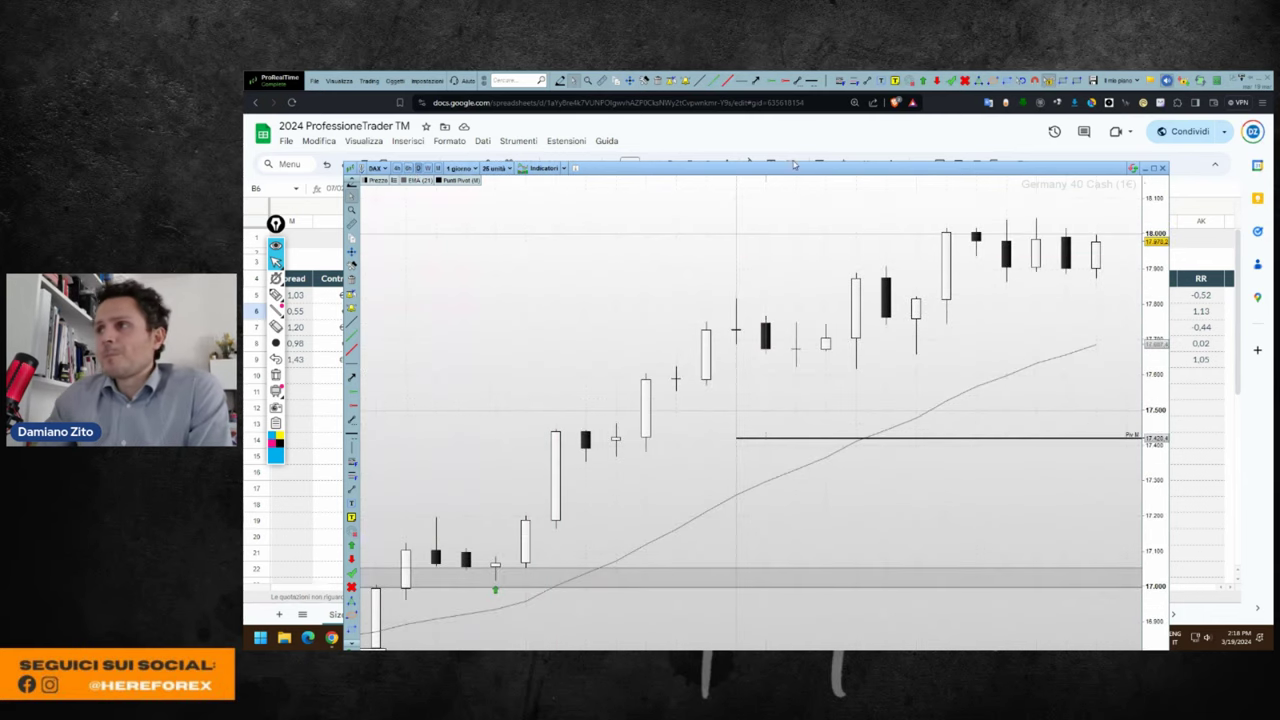
scroll(900, 422, down, 3)
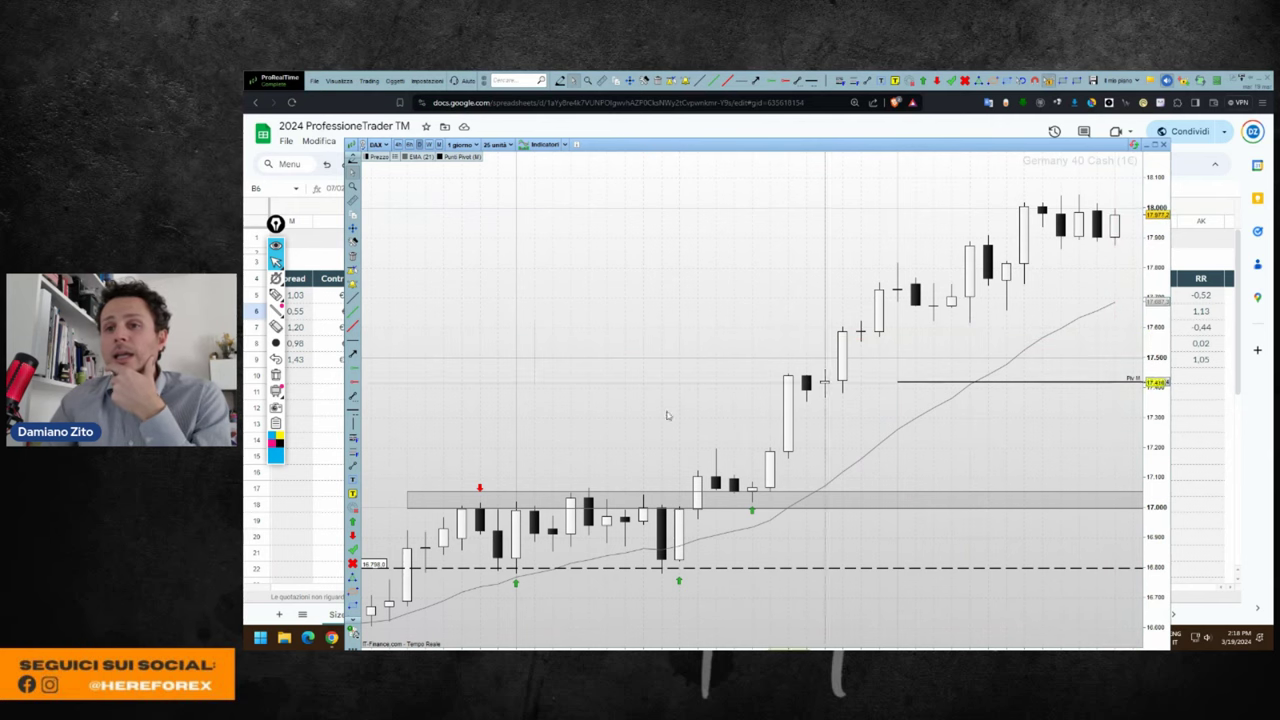
Return to the February journal in Google Sheets and bring the trade entry data back into view.
click(295, 474)
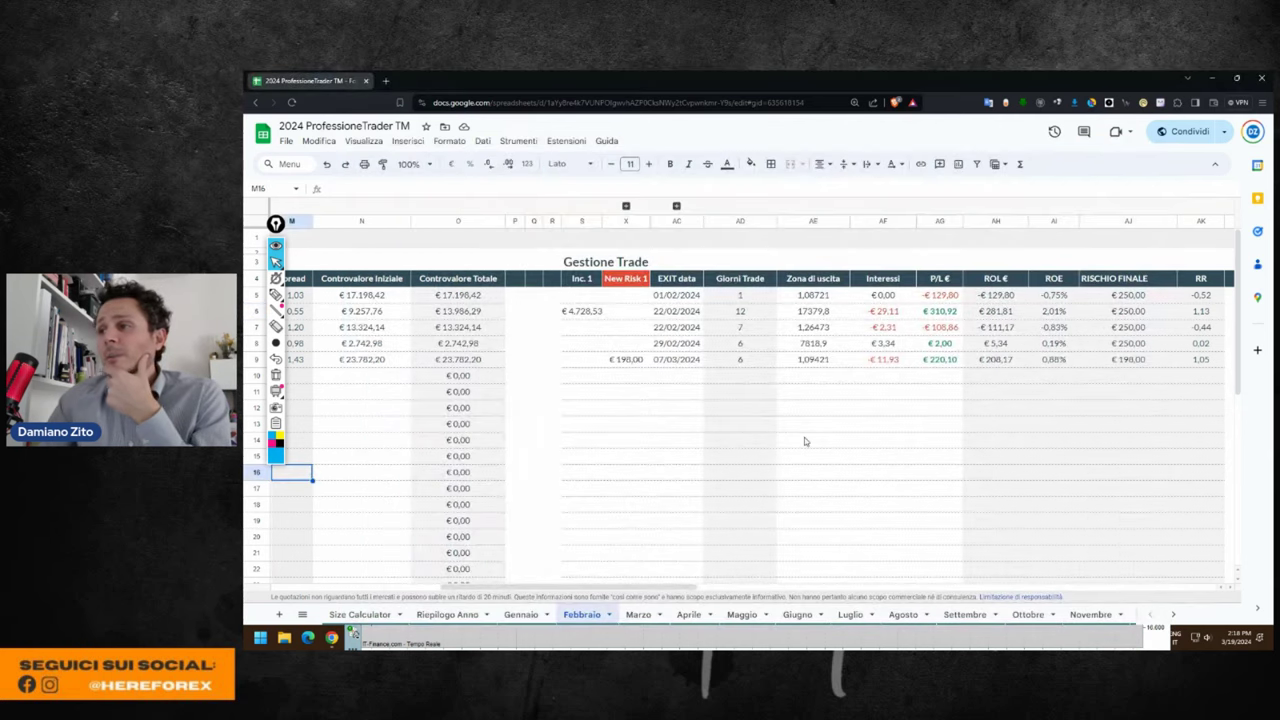
scroll(804, 440, left, 10)
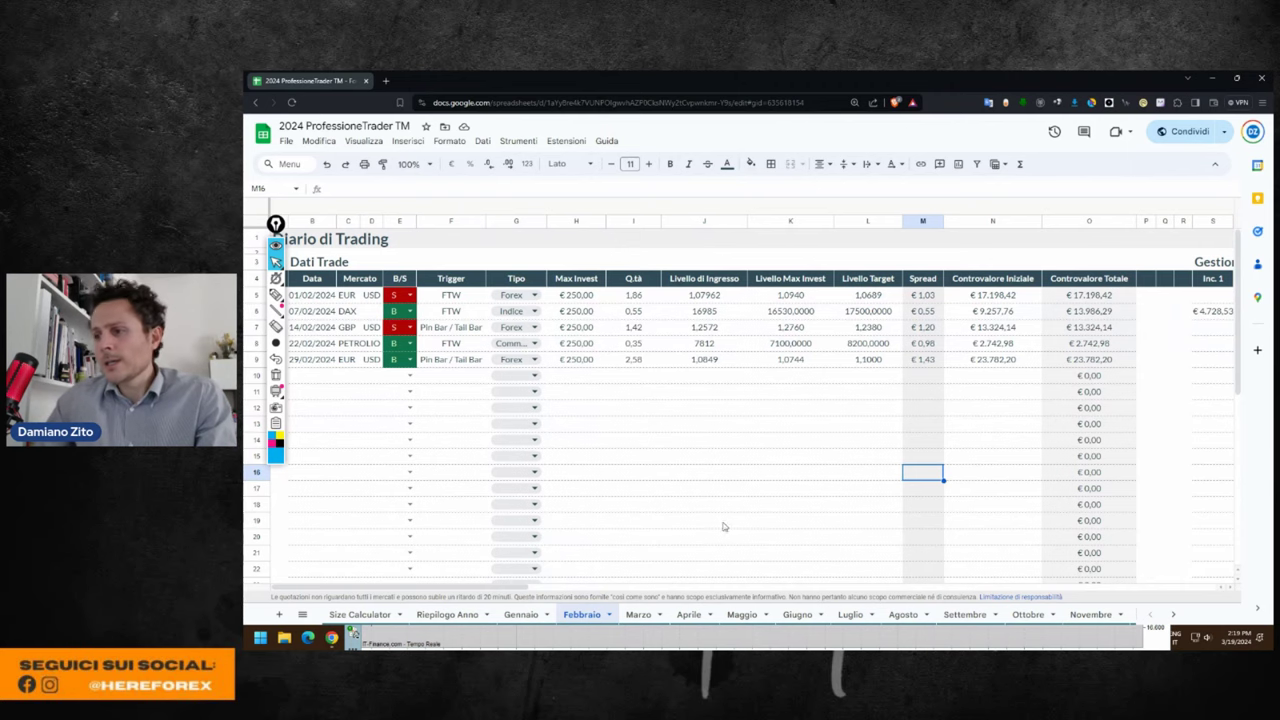
Switch to ProRealTime, maximize the chart window and load GBPUSD with the February candles in view.
key(alt+Tab)
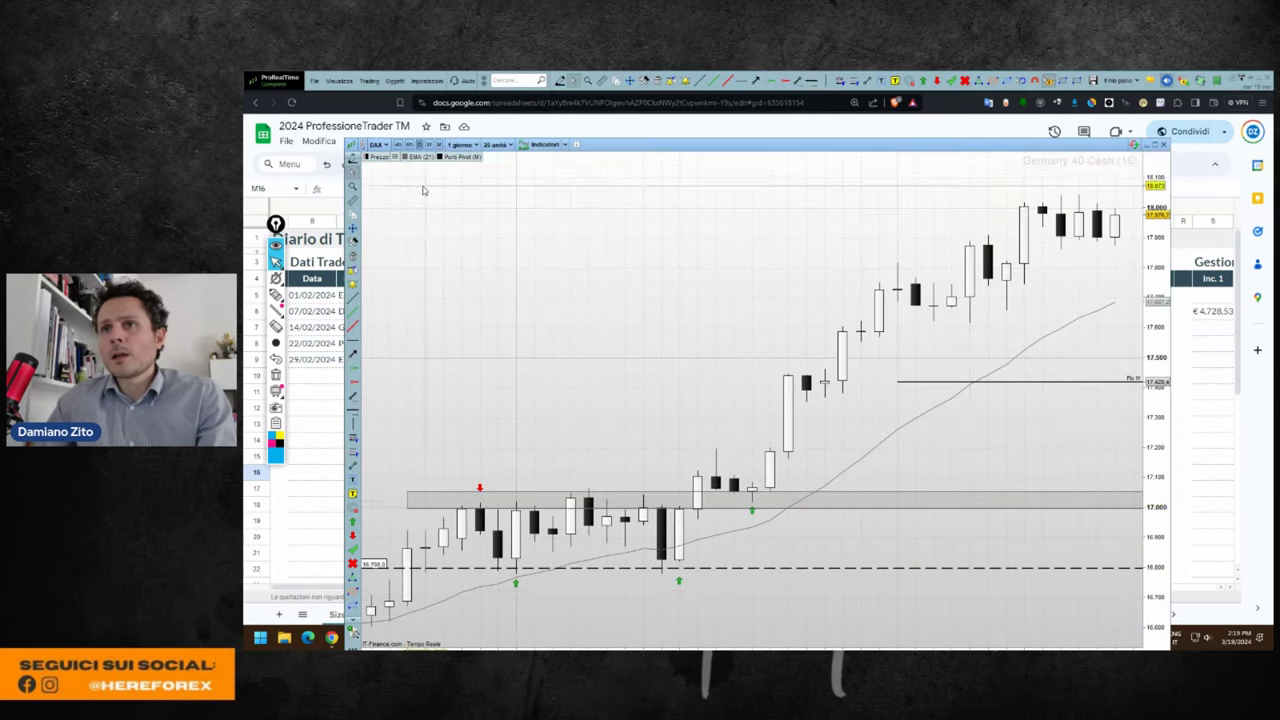
double_click(705, 144)
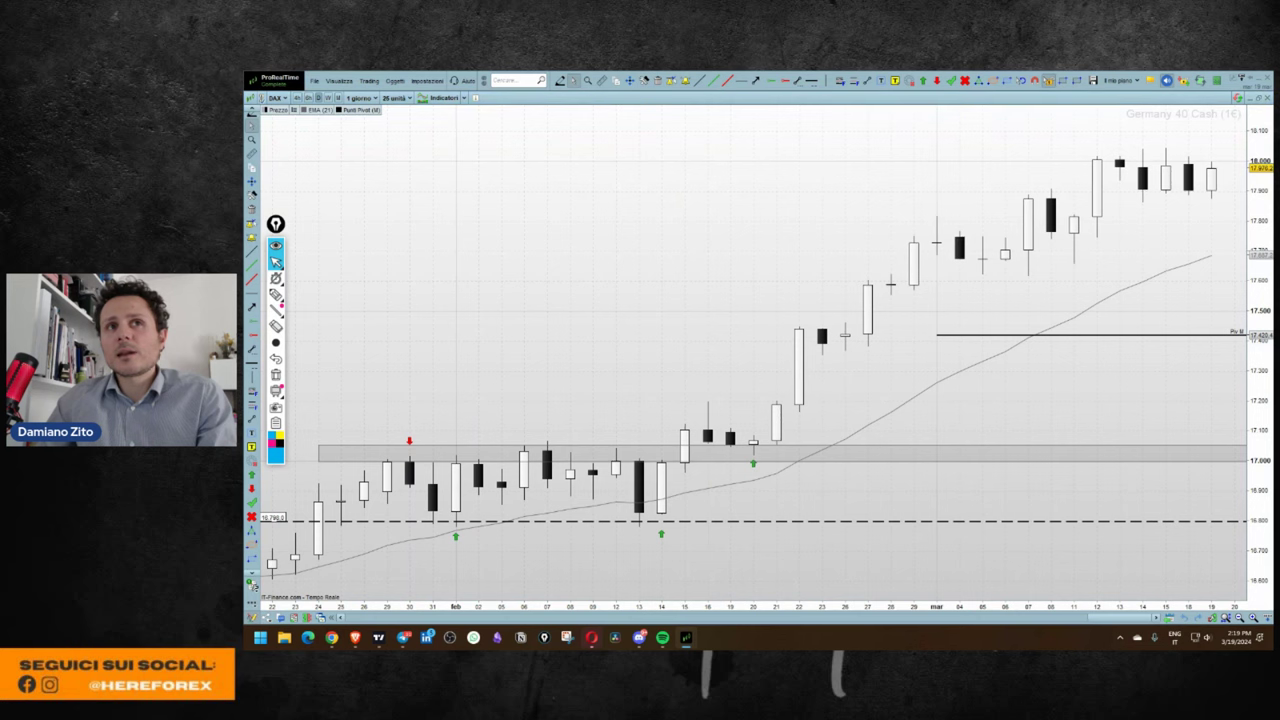
key(Page_Down)
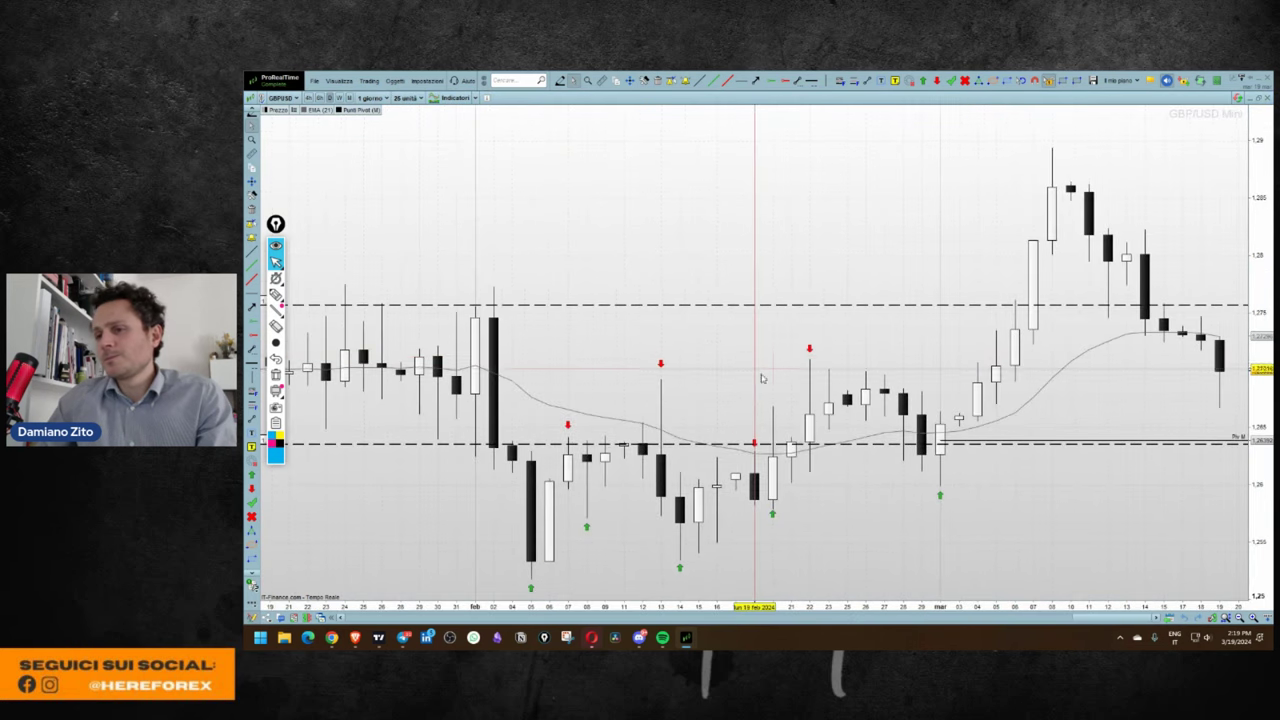
scroll(980, 480, left, 5)
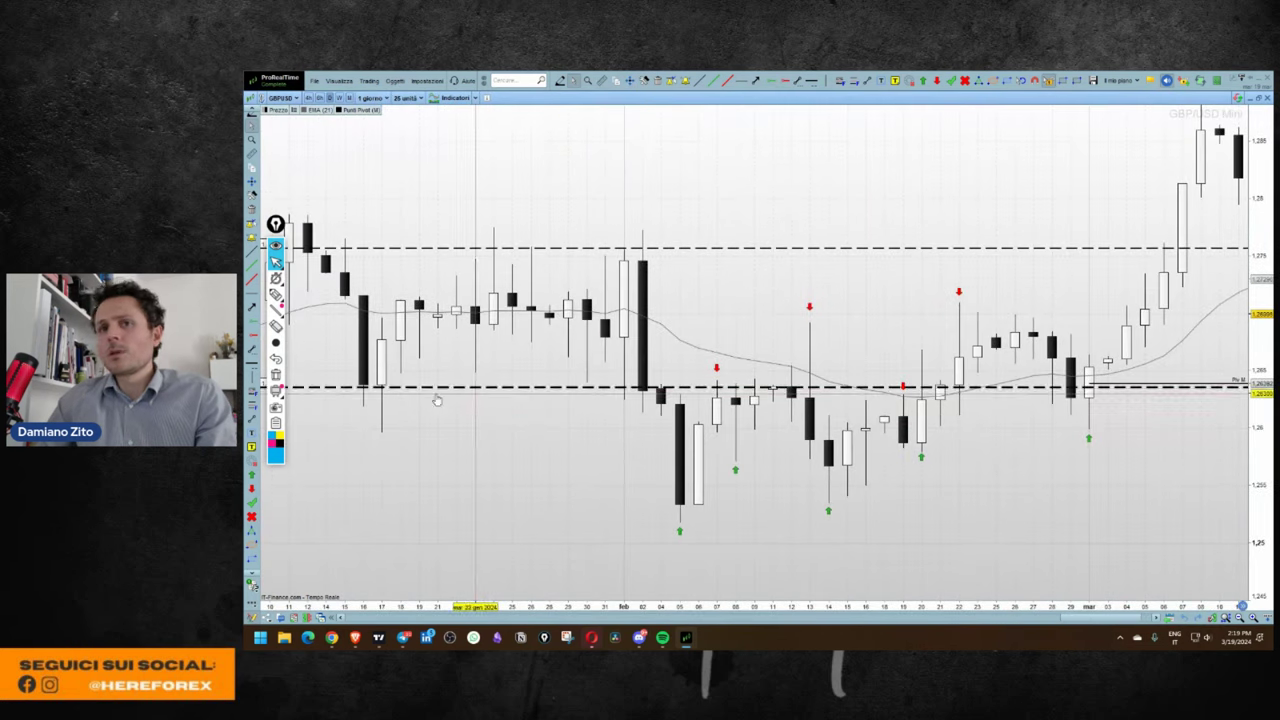
Pen-mark the early-February GBPUSD decline, trace and label the lower dashed level, and add an arrow at the 13 February candle's high.
click(276, 294)
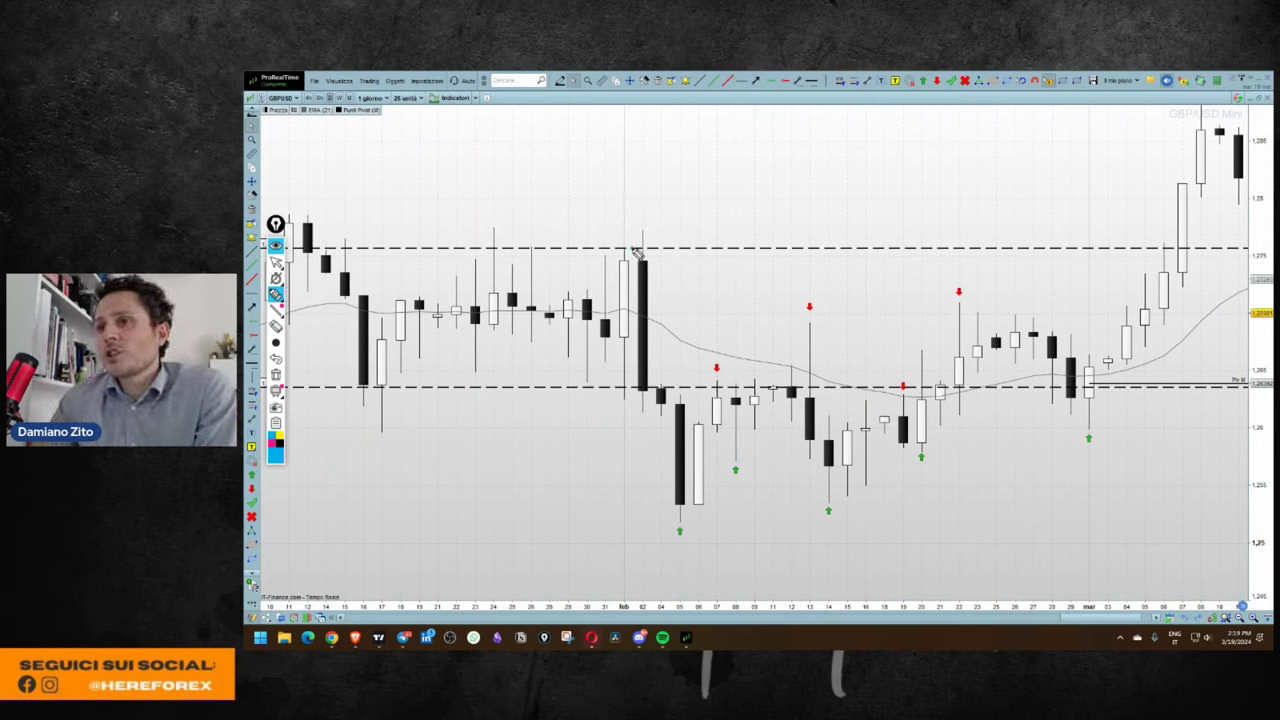
drag(630, 248, 690, 514)
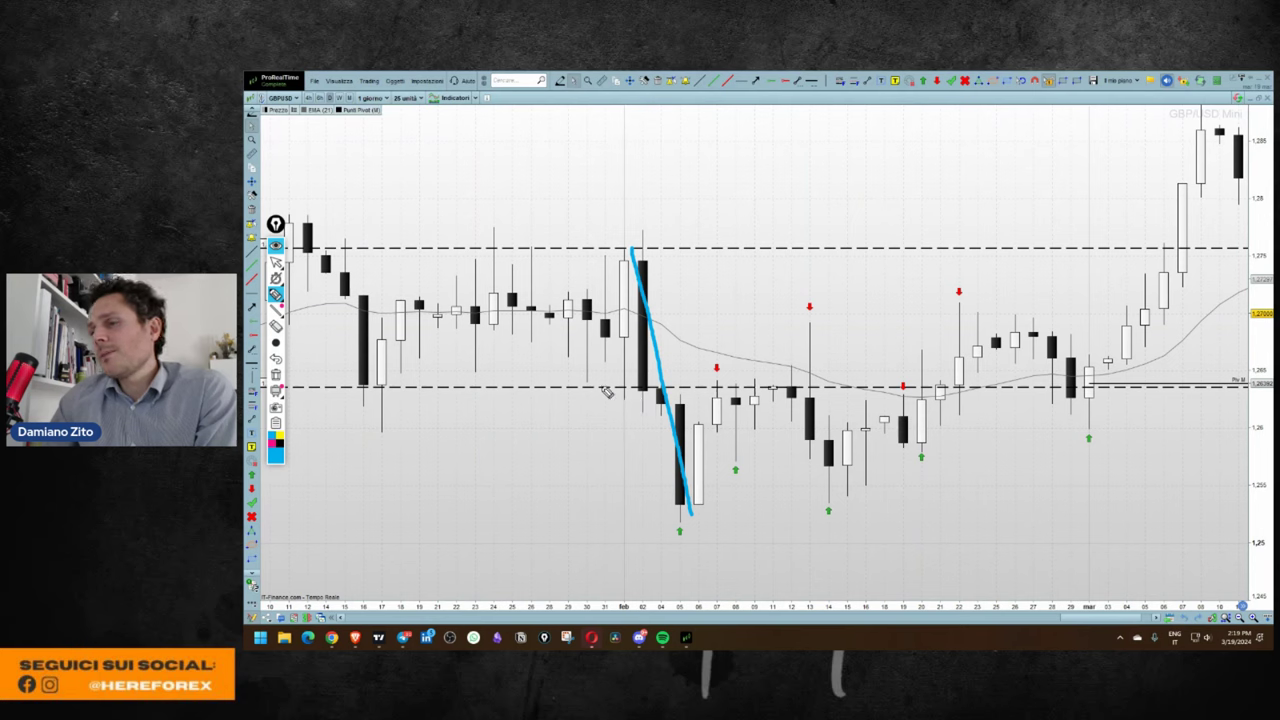
drag(600, 387, 972, 390)
mouse_move(526, 382)
mouse_down()
mouse_move(540, 395)
mouse_move(550, 386)
mouse_move(556, 403)
mouse_up()
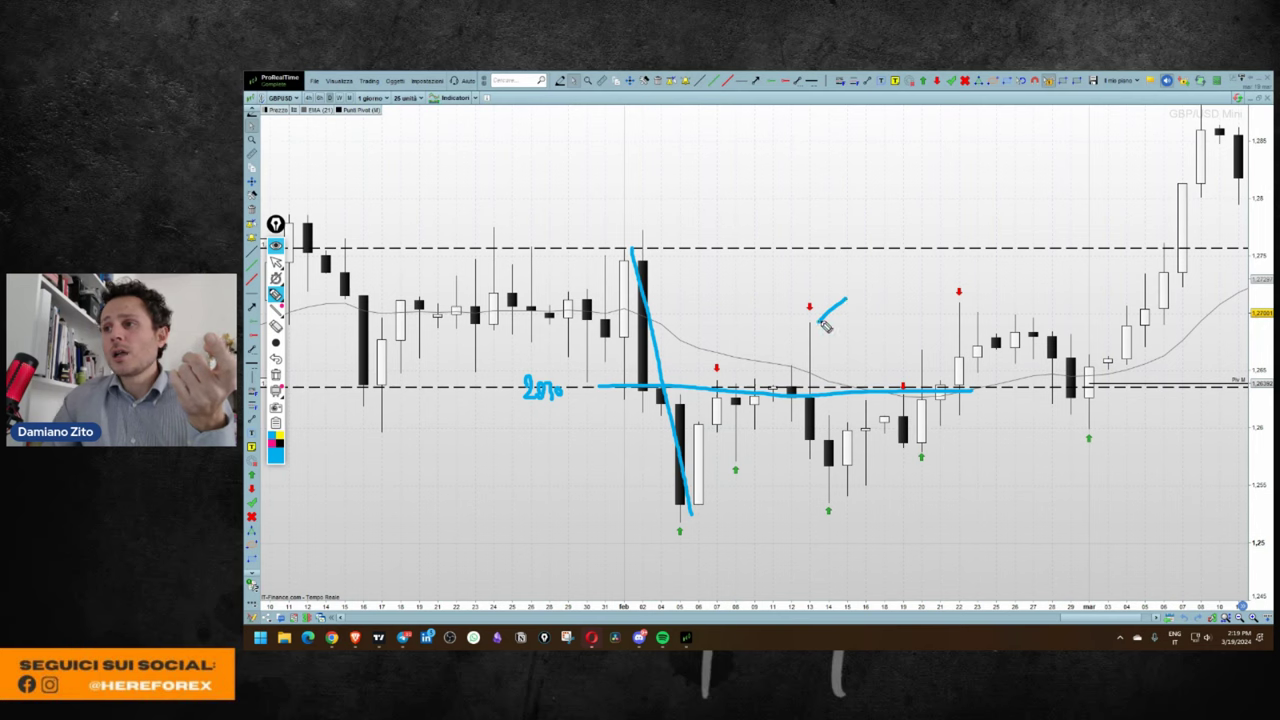
mouse_move(813, 306)
mouse_down()
mouse_move(820, 322)
mouse_move(847, 298)
mouse_up()
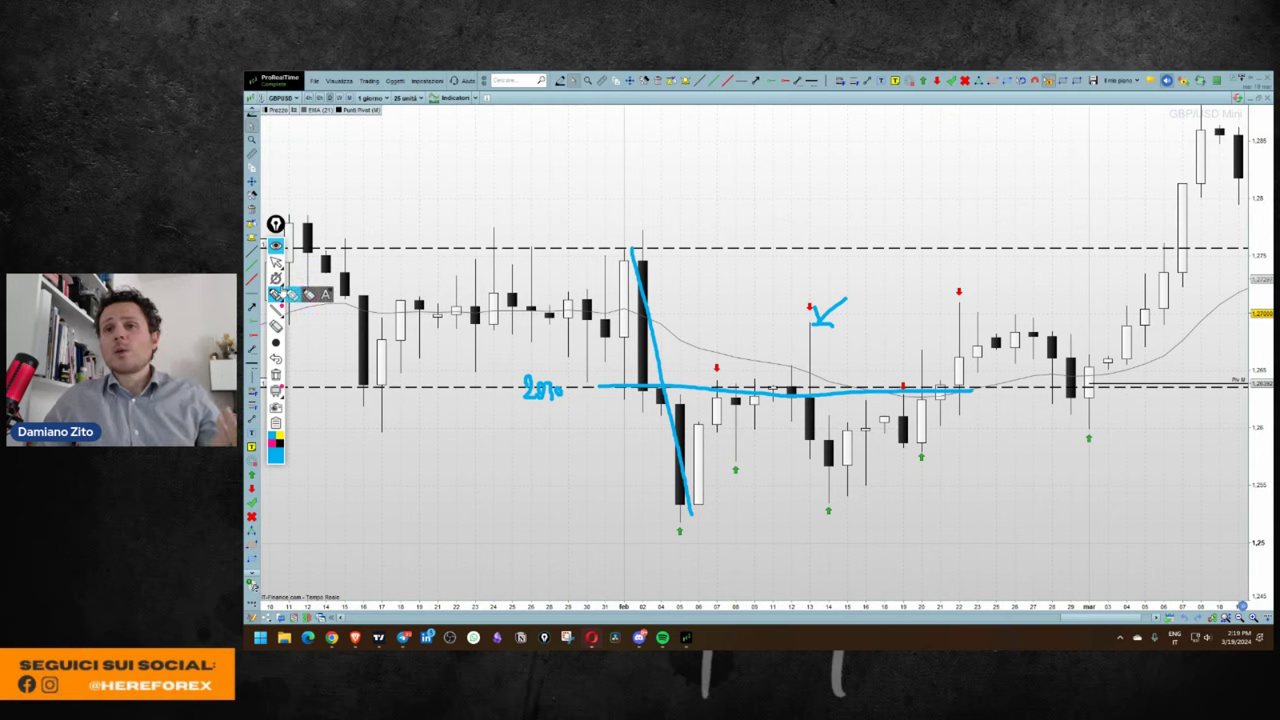
Draw percentage levels from 0% to 250% over the 13 February candle's range on GBPUSD, then delete them.
click(278, 261)
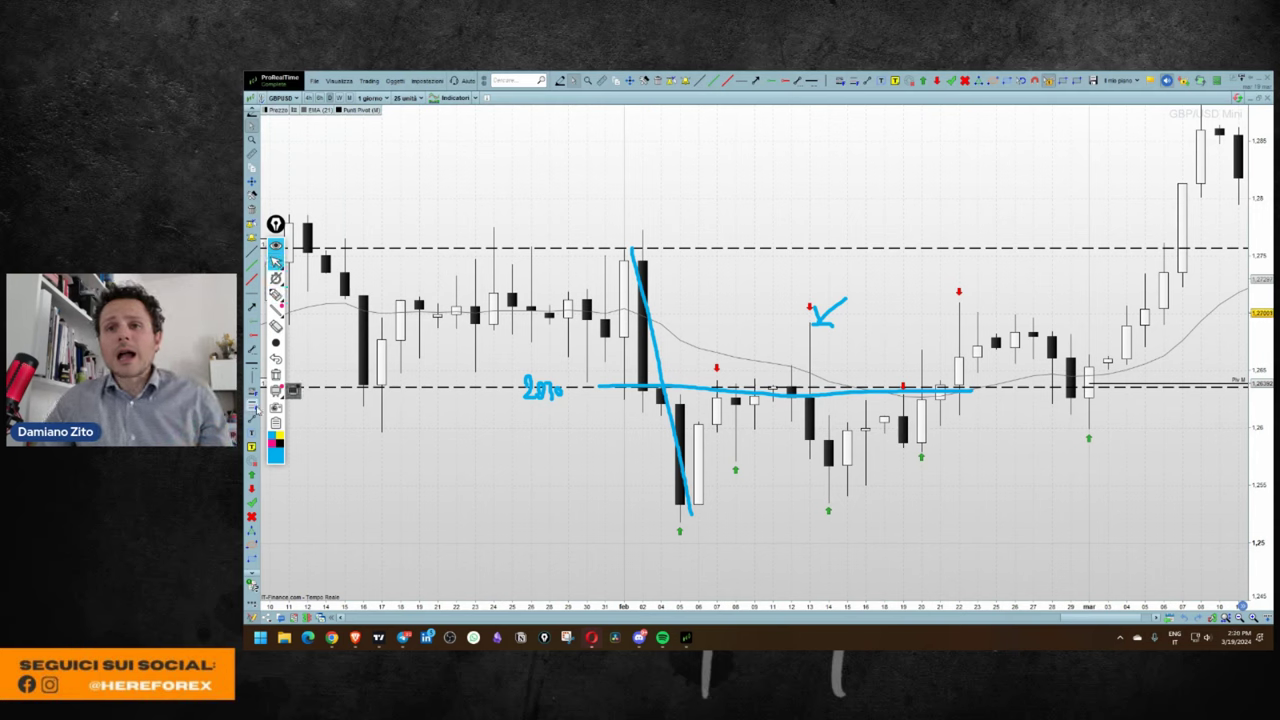
click(293, 390)
mouse_move(755, 321)
mouse_down()
mouse_move(770, 340)
mouse_move(1070, 458)
mouse_up()
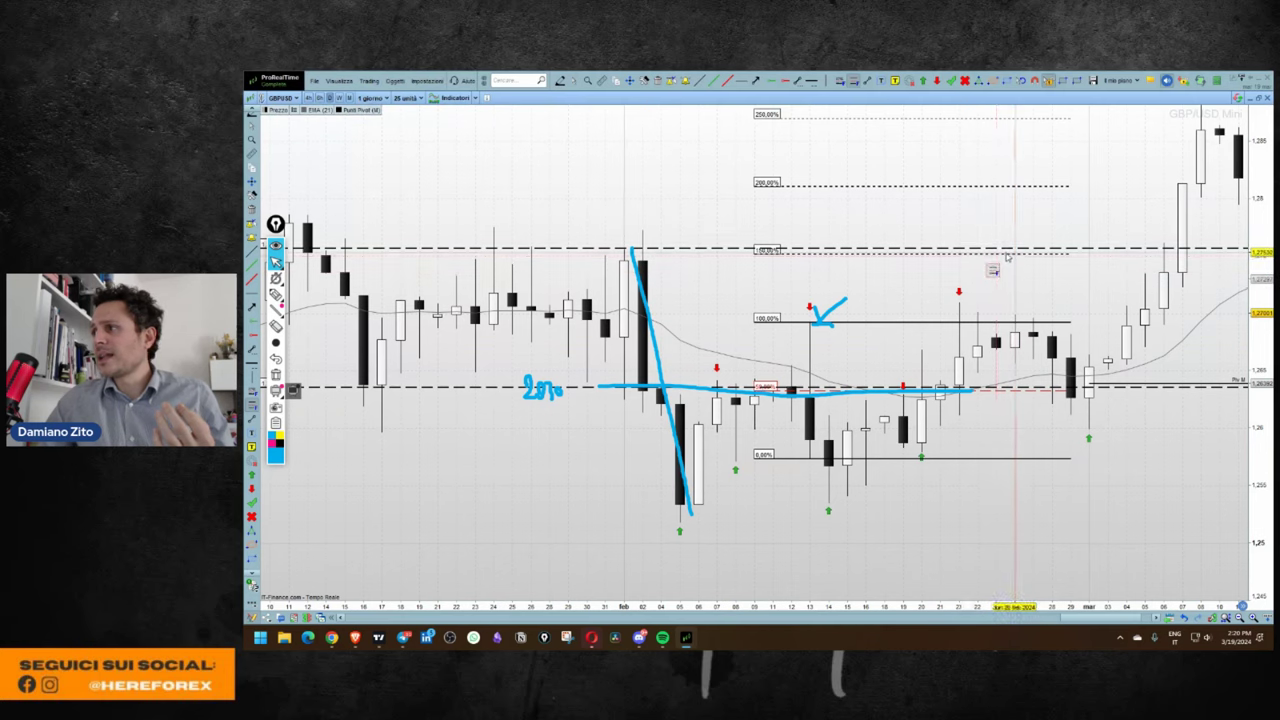
mouse_move(1006, 257)
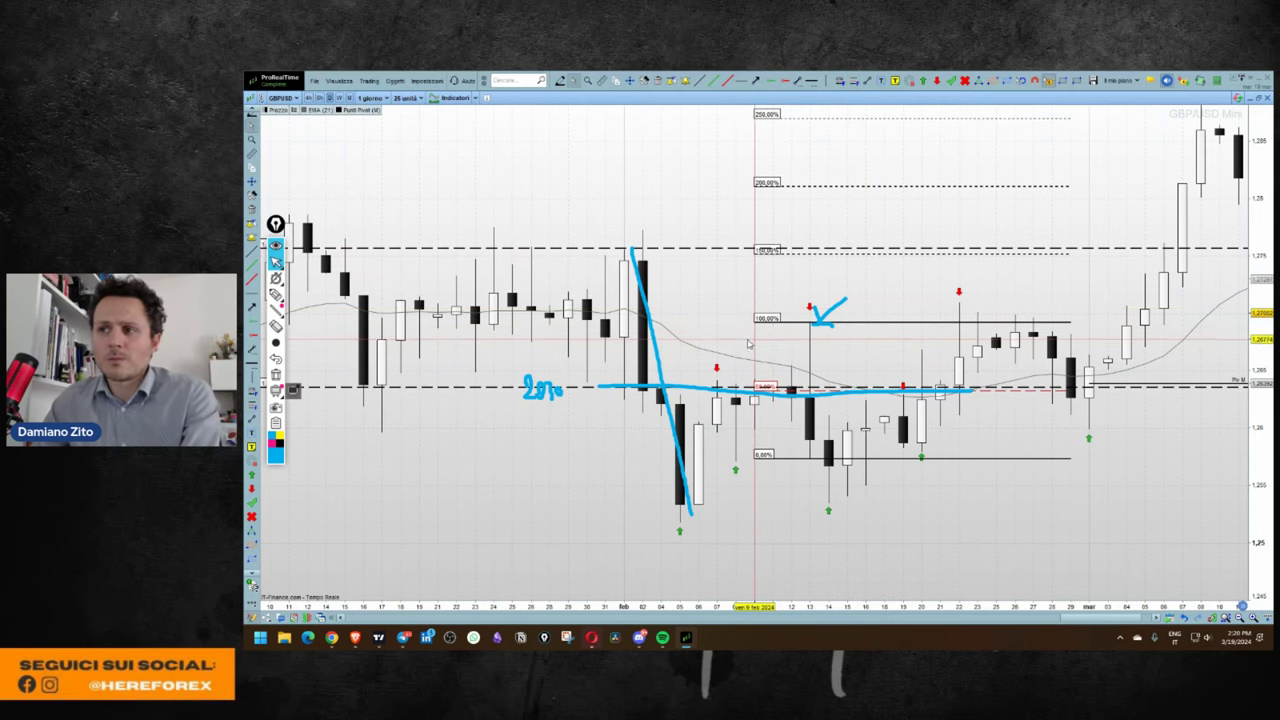
key(Delete)
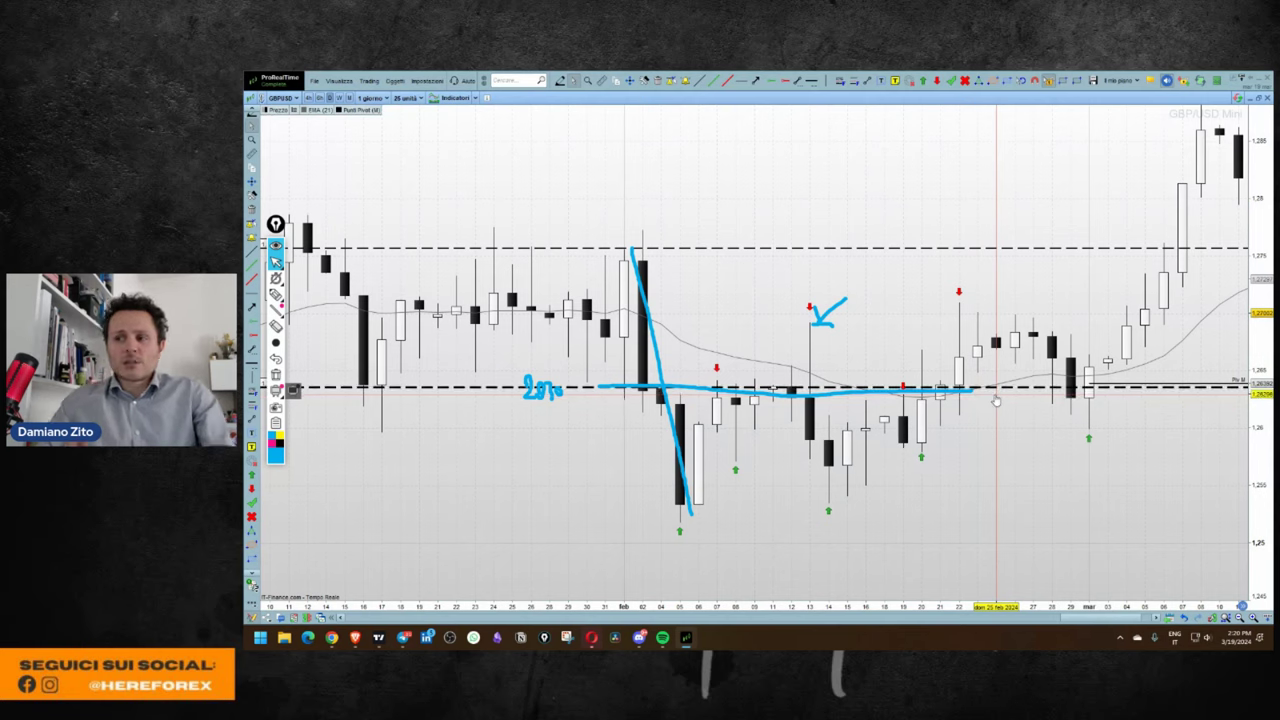
mouse_move(996, 400)
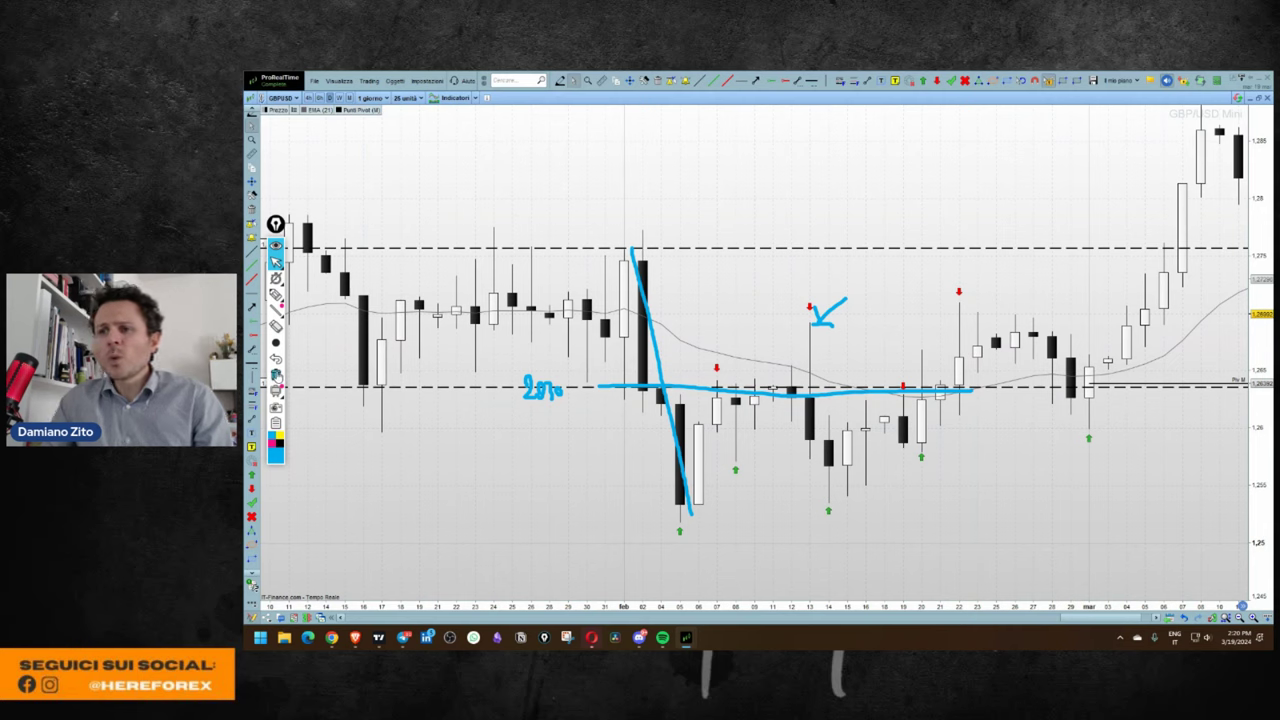
Clear the pen annotations and load the US Crude chart with symbol CL.
click(276, 375)
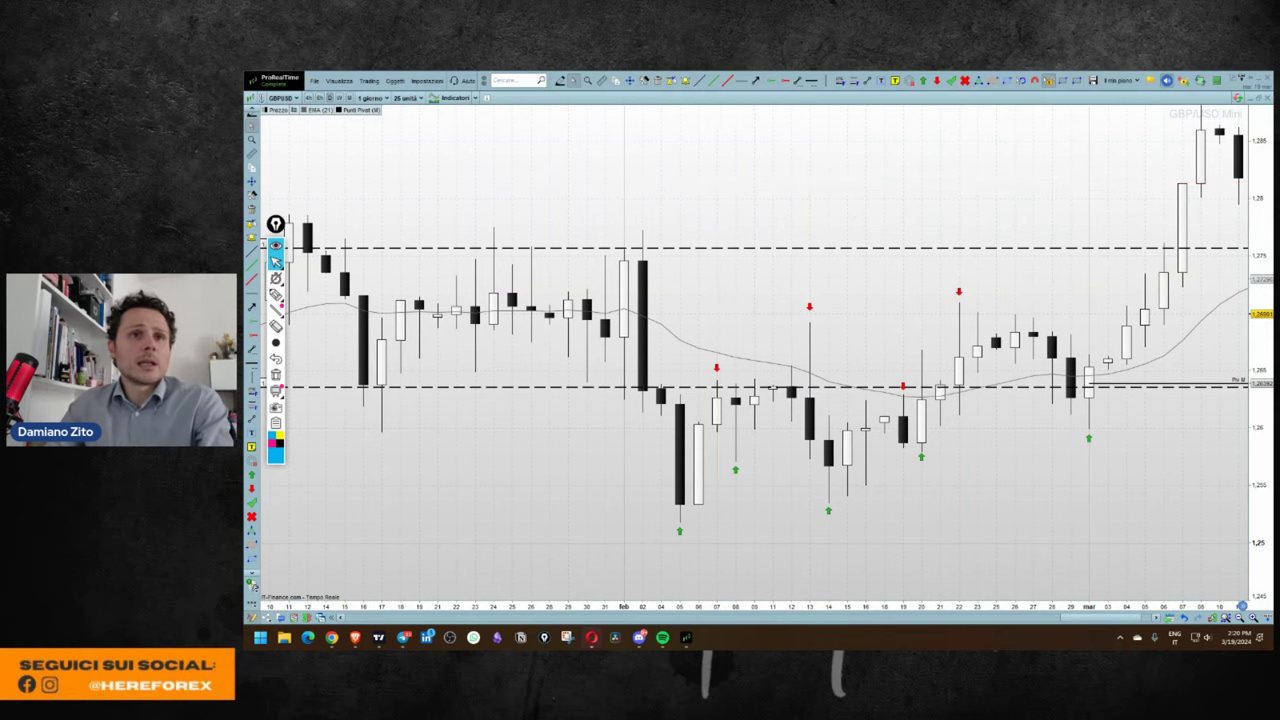
text(CL)
key(Return)
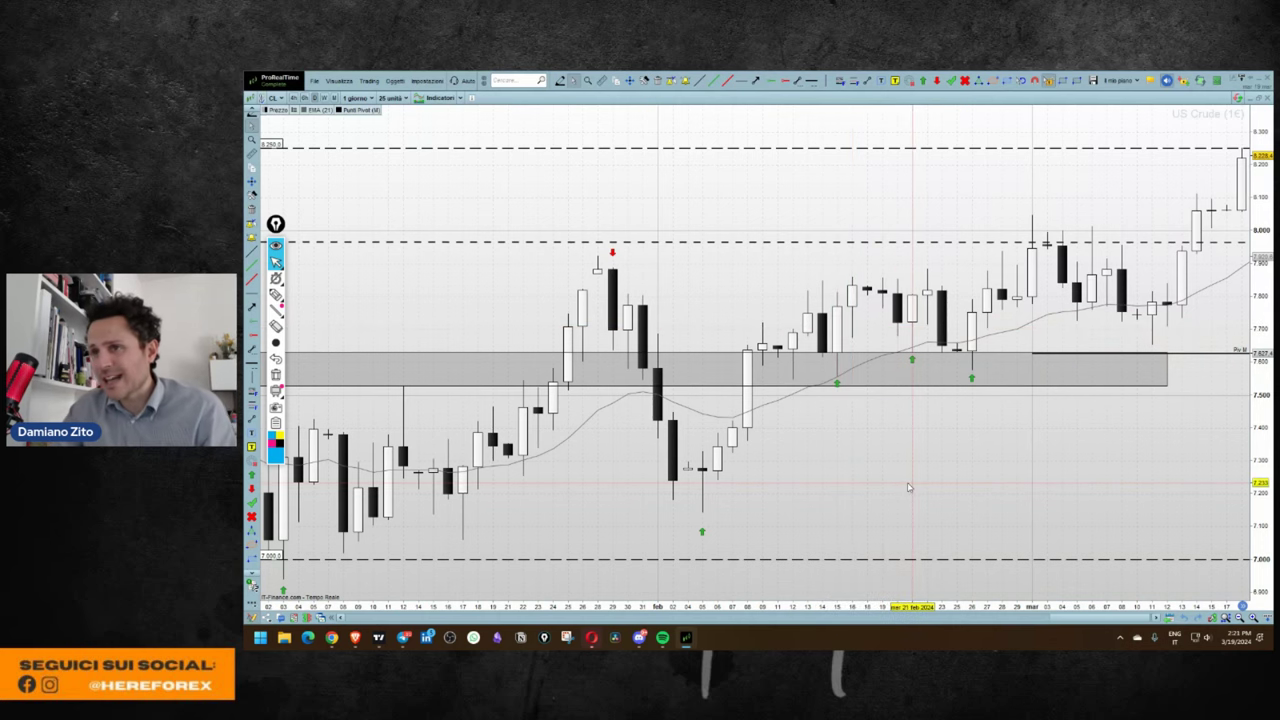
Inspect US Crude on the weekly timeframe and return to the daily timeframe.
click(324, 98)
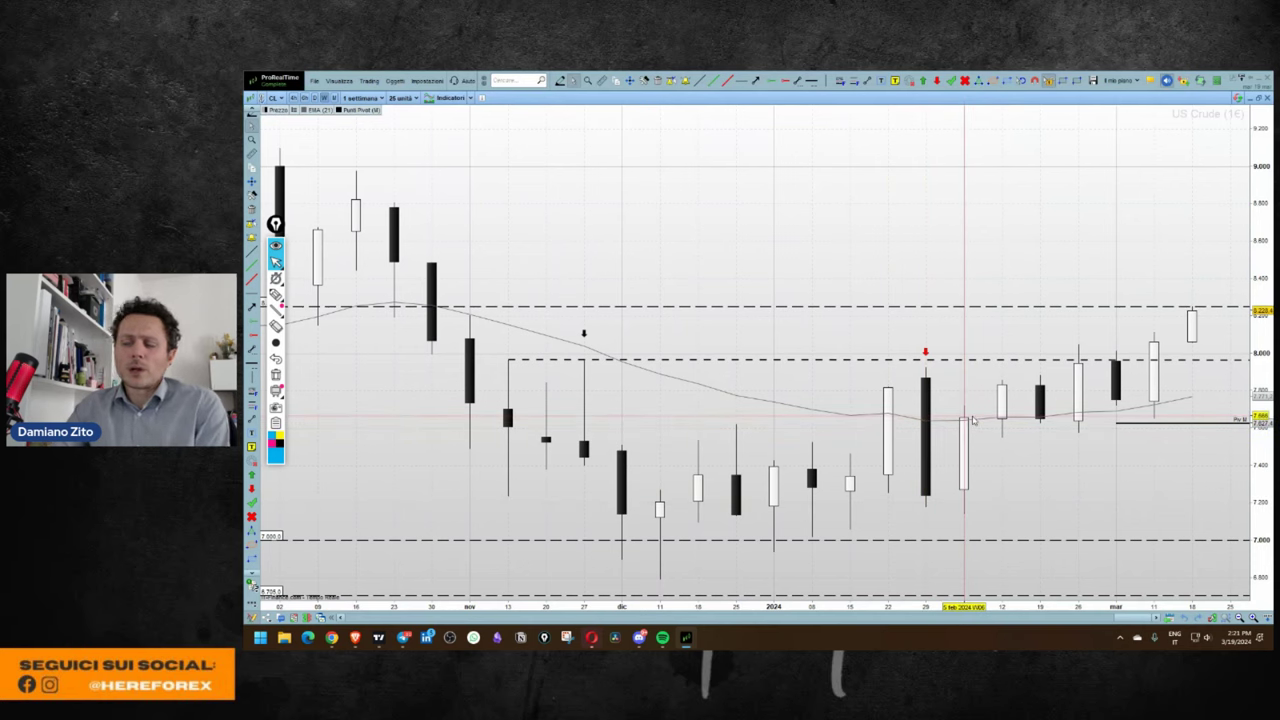
click(315, 98)
scroll(945, 398, down, 4)
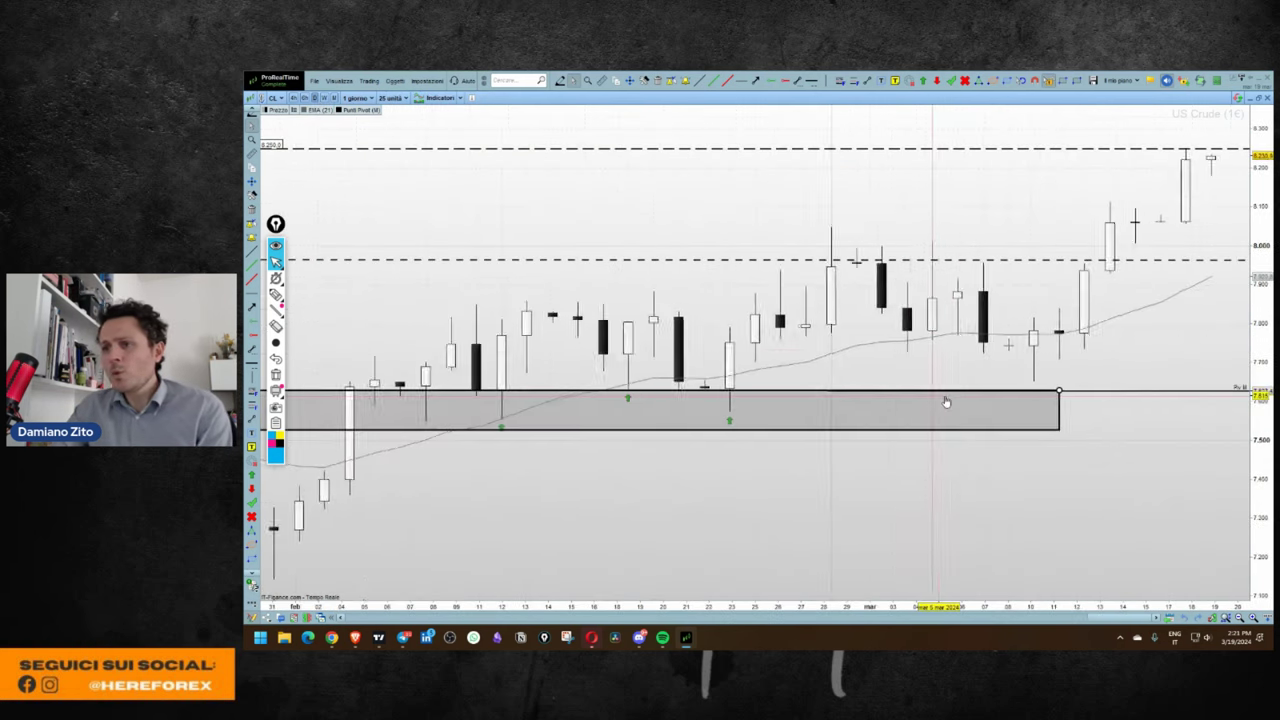
Mark the 14 February bearish candle on the US Crude daily chart with a downward pen arrow.
scroll(1015, 519, down, 2)
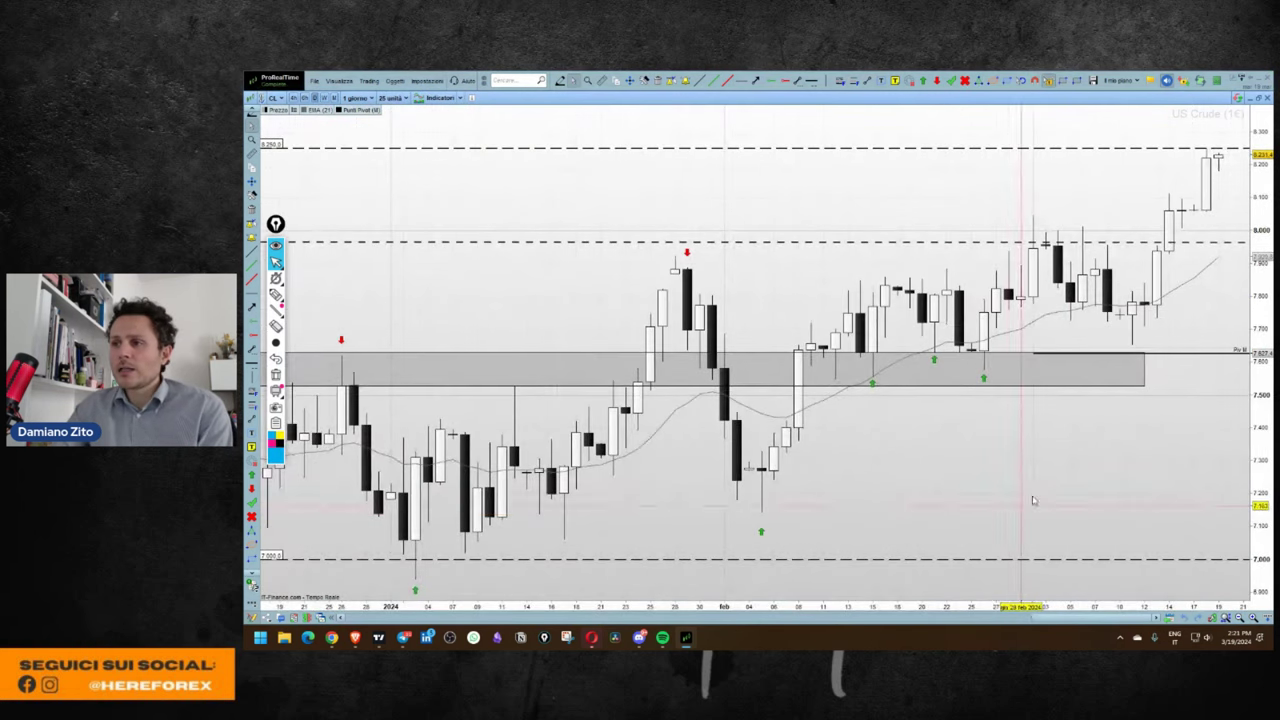
scroll(1014, 488, down, 2)
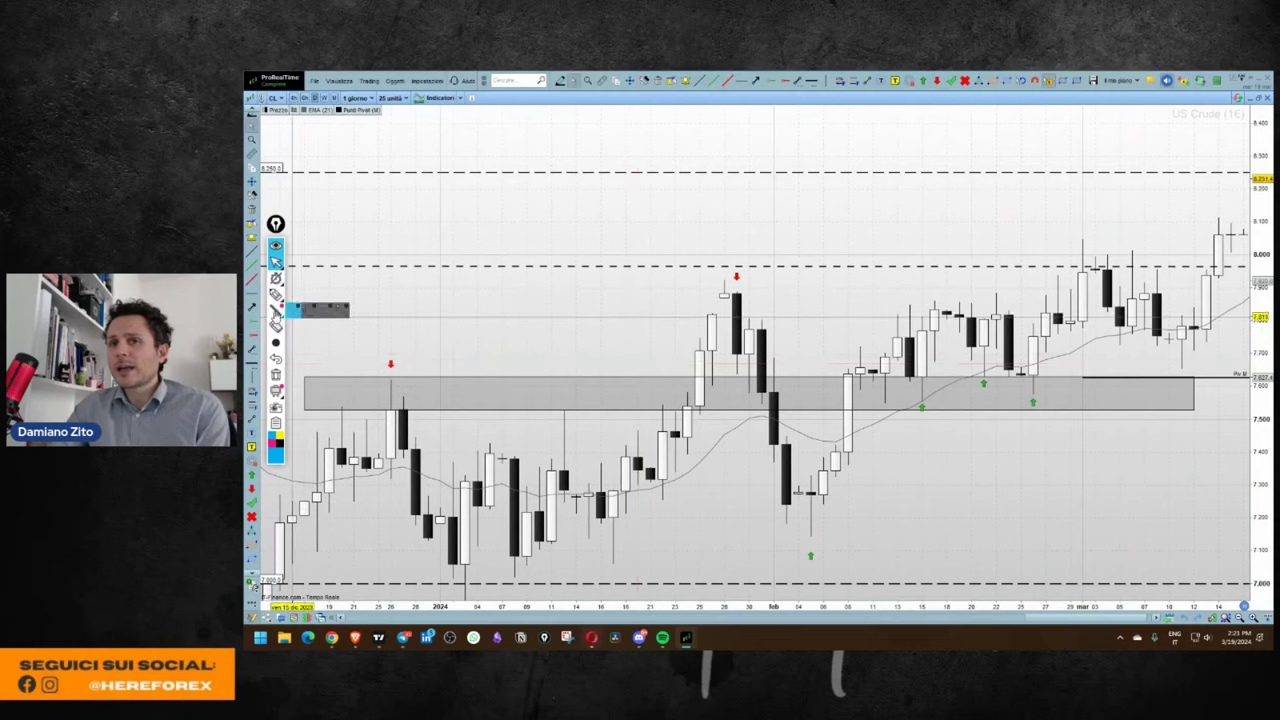
click(276, 294)
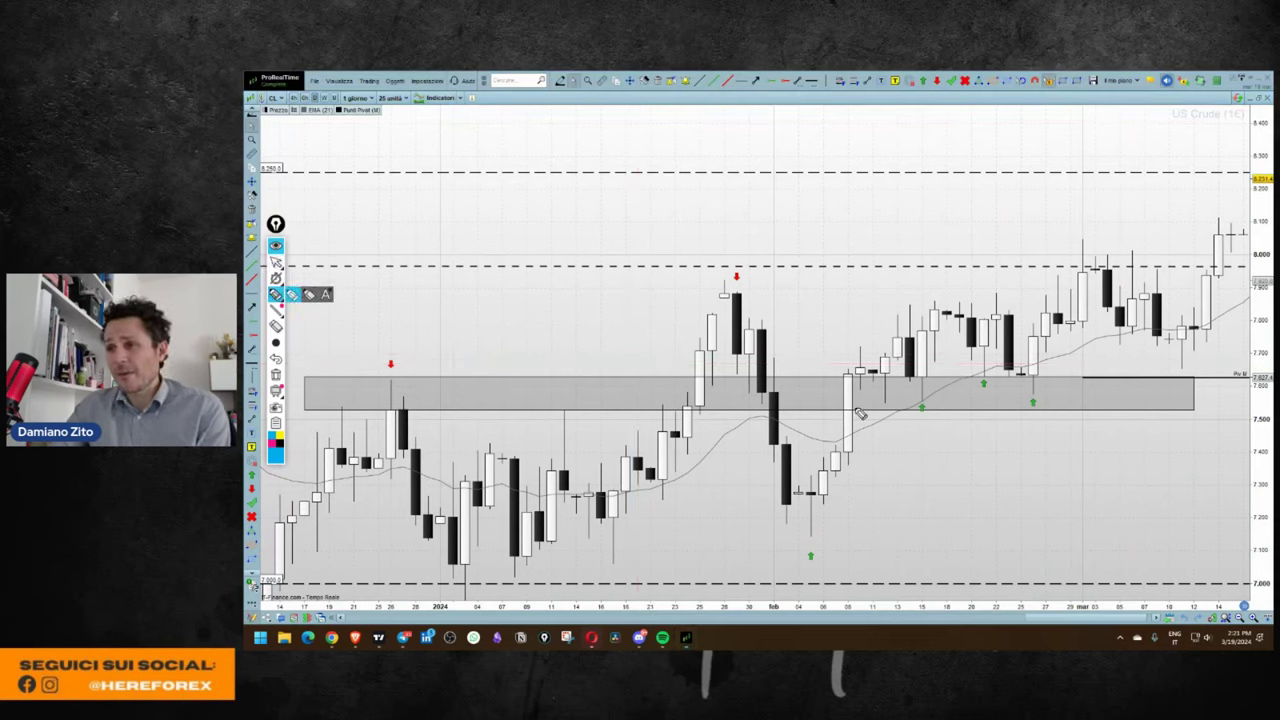
mouse_move(918, 300)
mouse_down()
mouse_move(898, 290)
mouse_move(925, 291)
mouse_up()
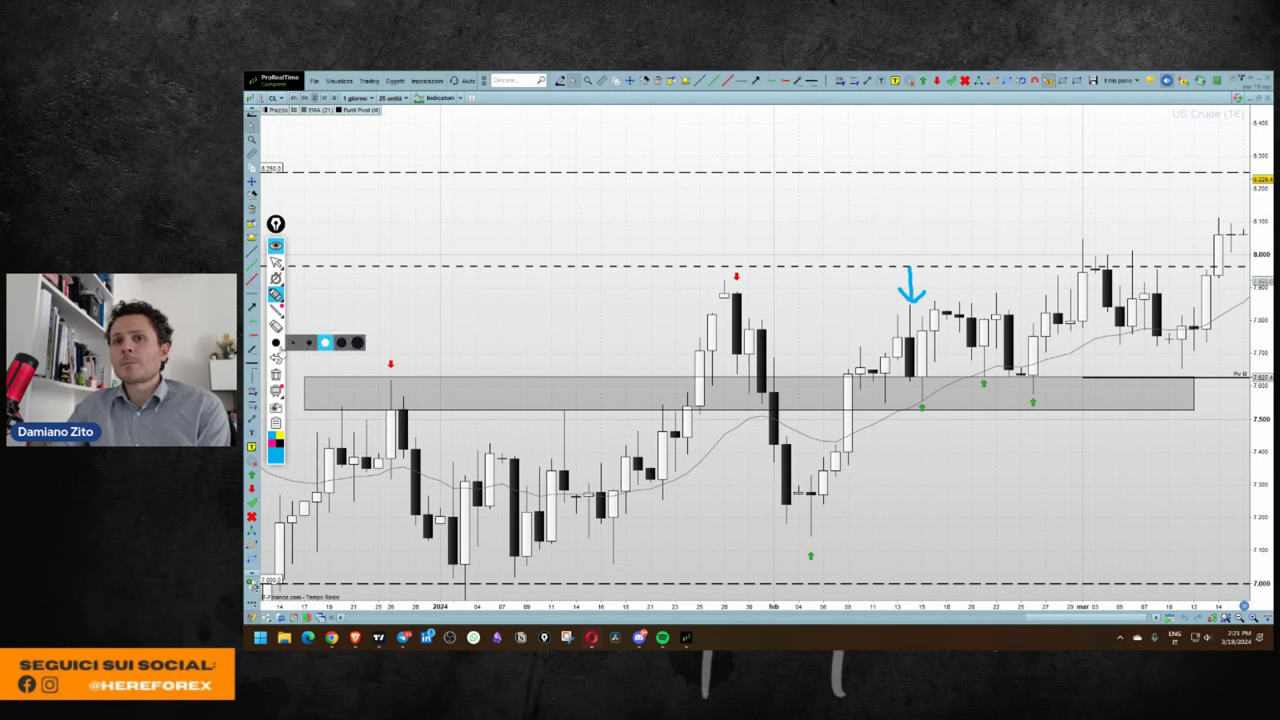
Clear the pen arrow and draw a Fibonacci retracement between the early-February low area and the late-January high on US Crude.
click(275, 374)
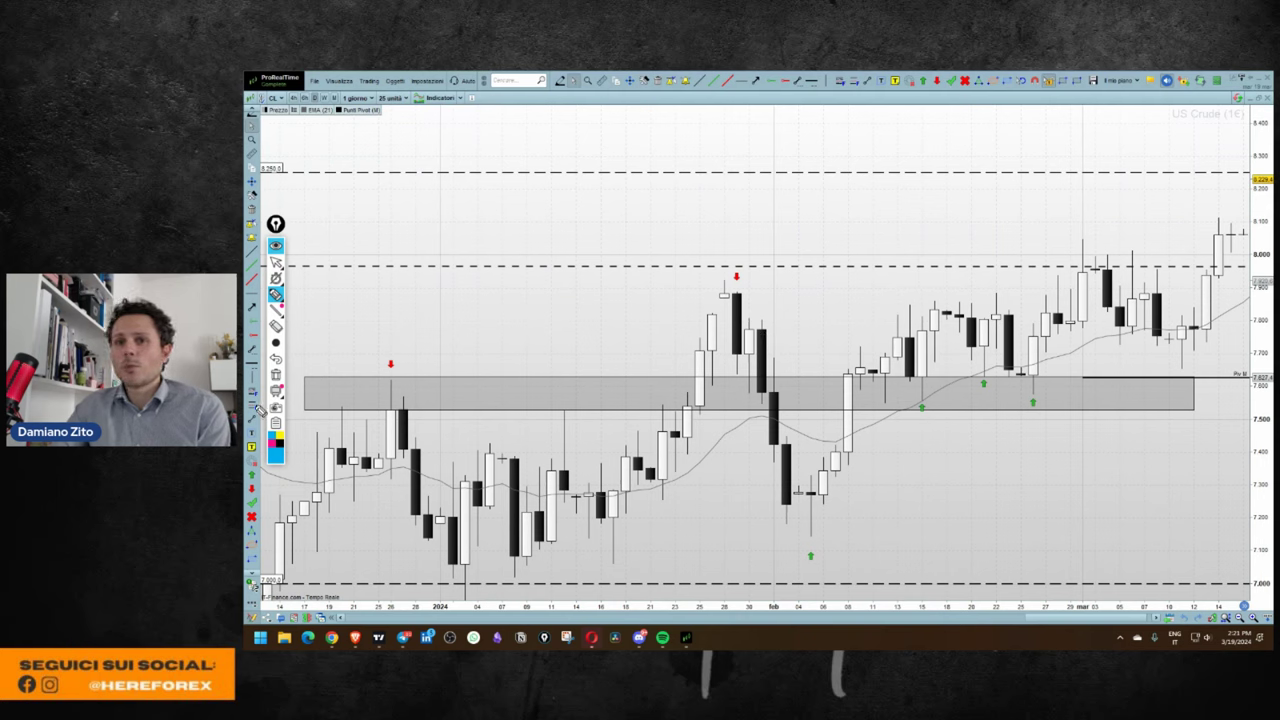
click(275, 262)
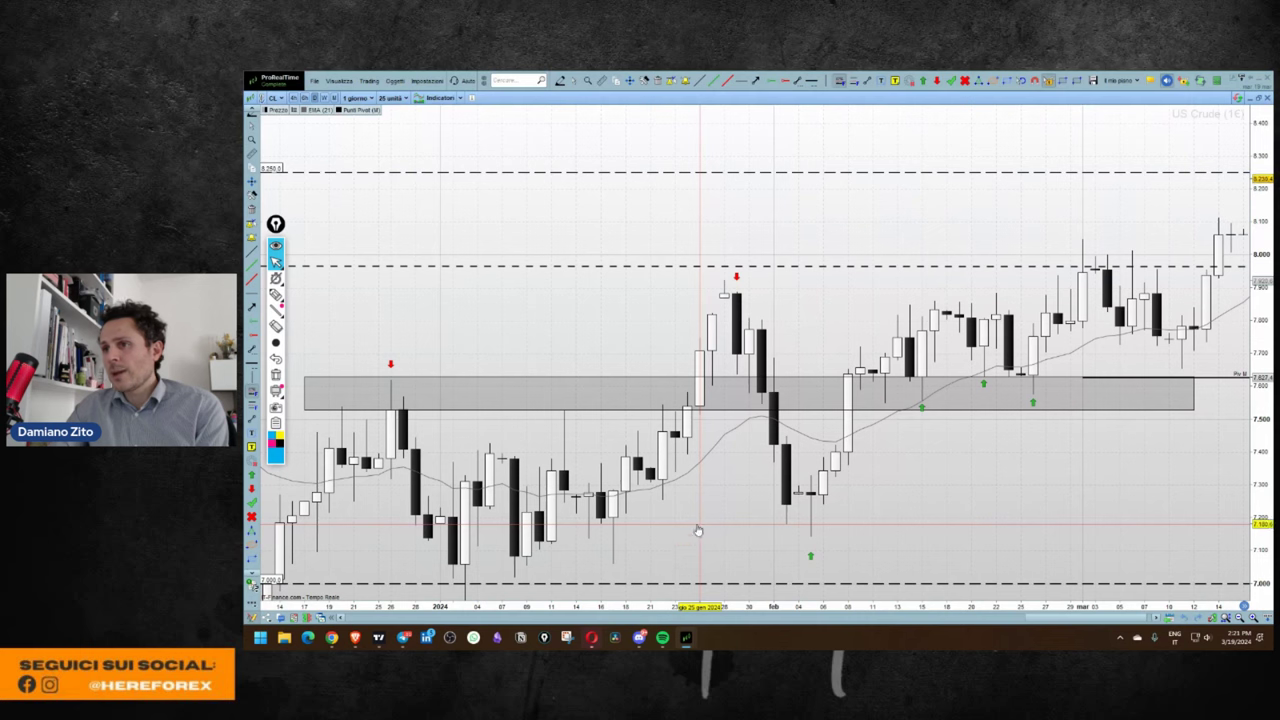
drag(698, 530, 1197, 284)
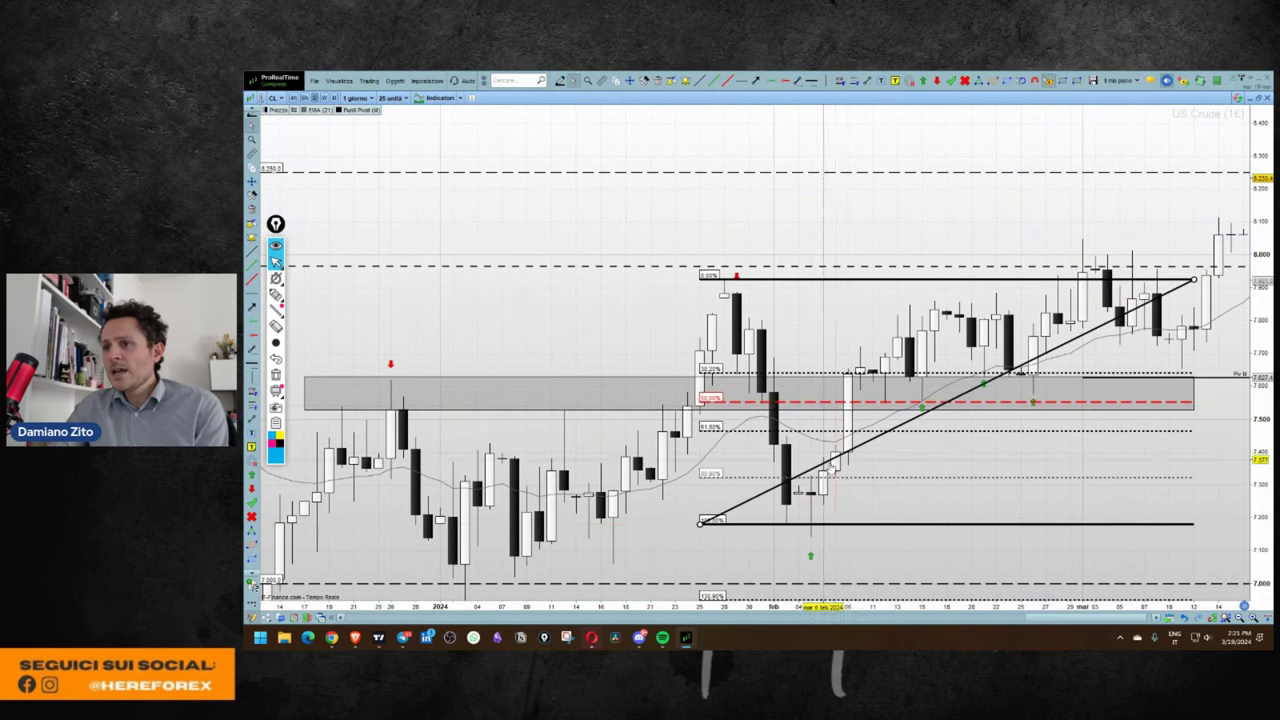
Pen-mark the February rebound from the swing low and circle the 14 February candle.
click(276, 294)
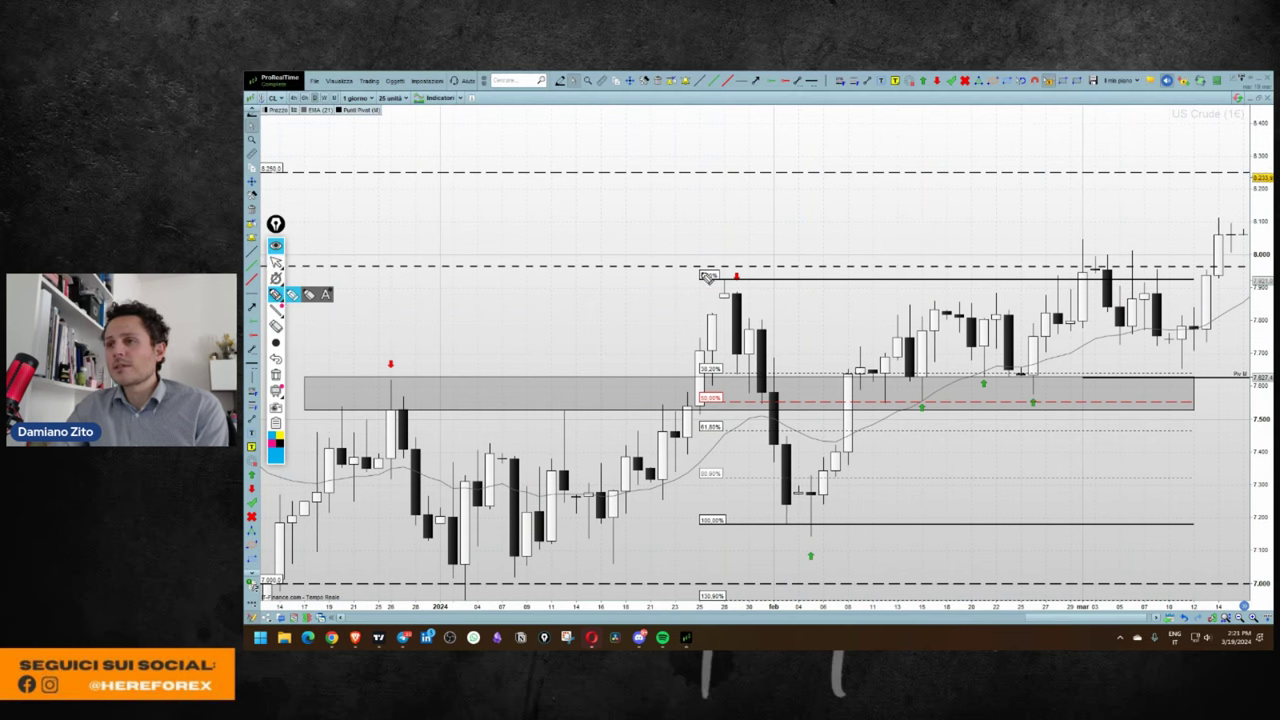
drag(806, 532, 886, 364)
mouse_move(914, 312)
mouse_down()
mouse_move(899, 365)
mouse_move(921, 386)
mouse_move(910, 312)
mouse_up()
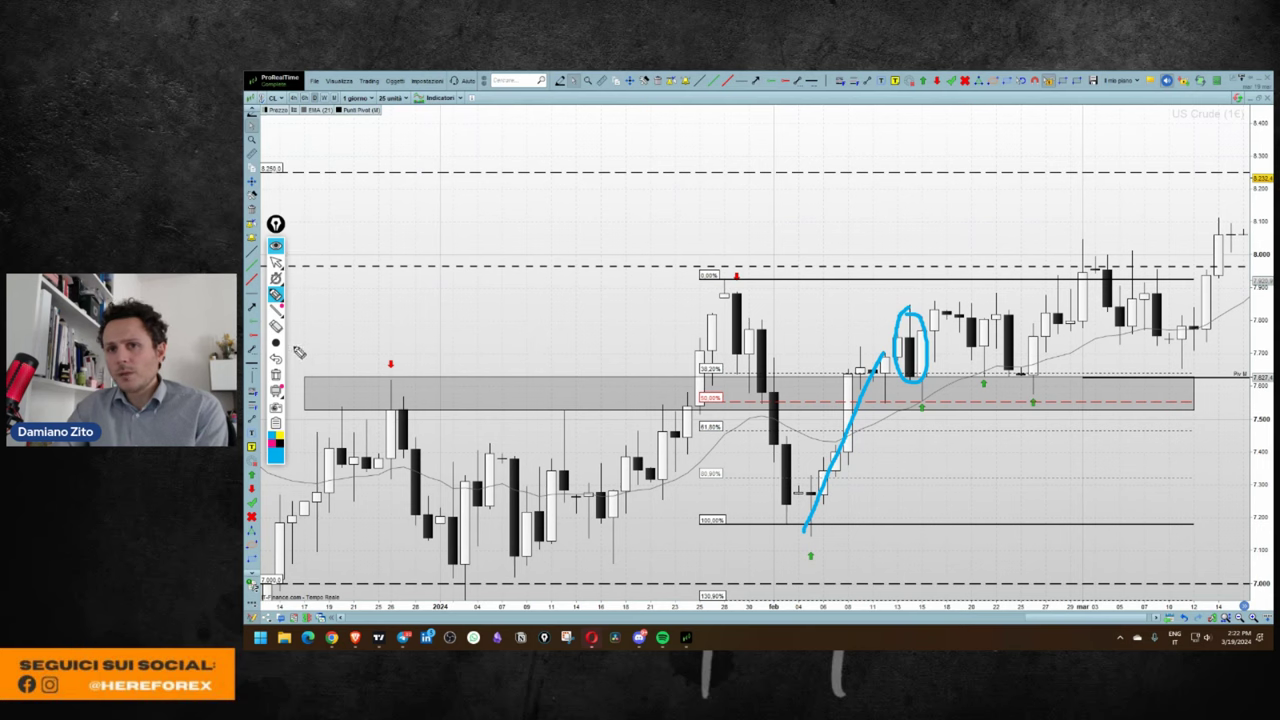
Clear the pen marks and review the US Crude candles from 22 February onward against the Fibonacci levels.
click(276, 374)
click(275, 261)
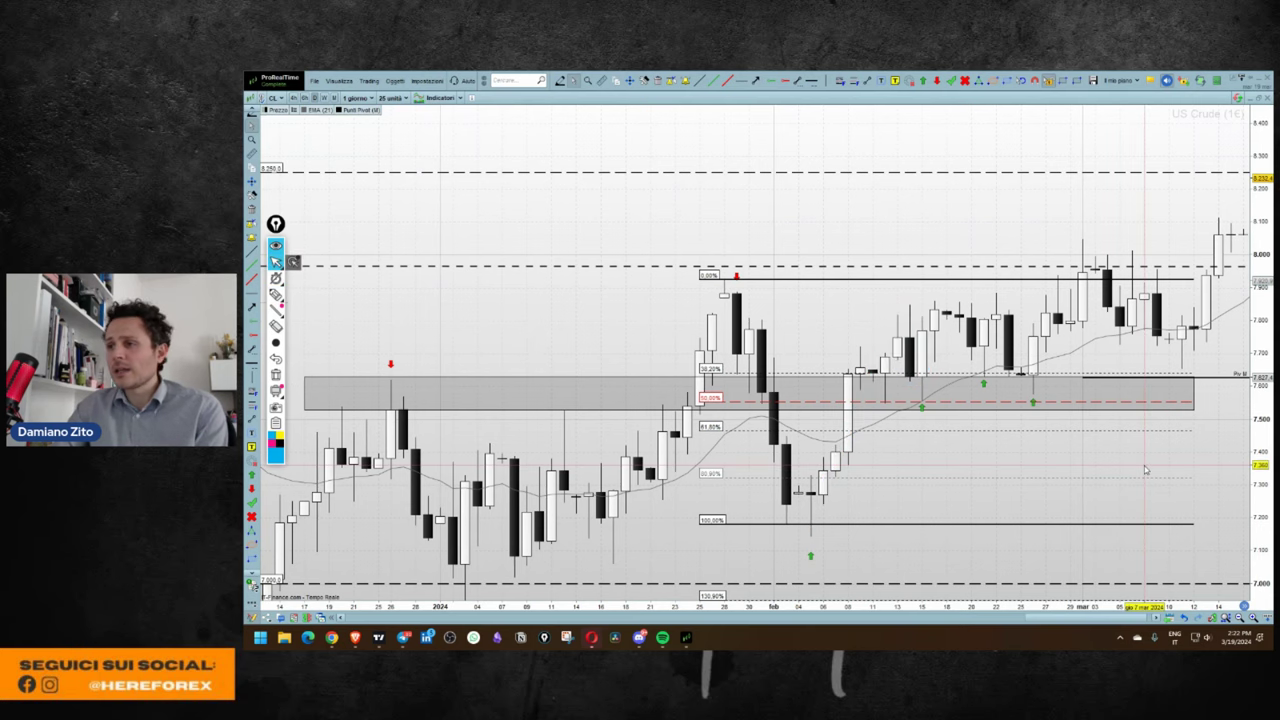
drag(1204, 443, 1177, 450)
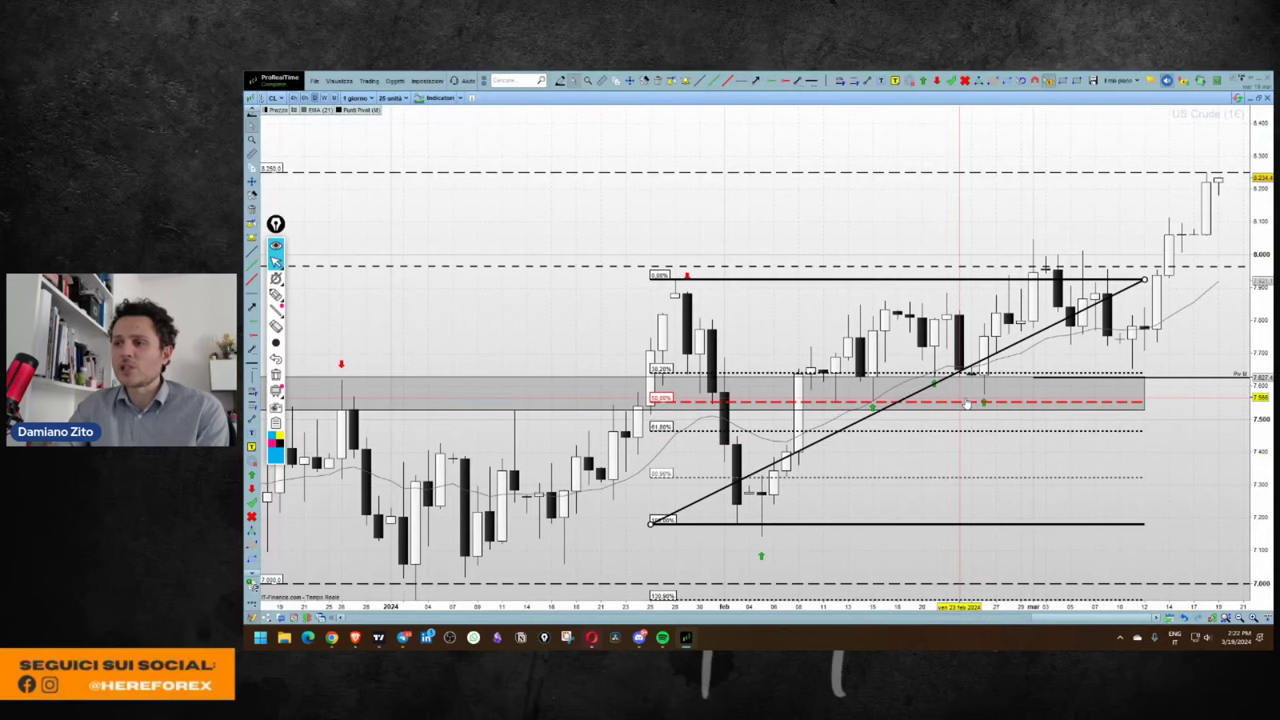
drag(1082, 420, 952, 420)
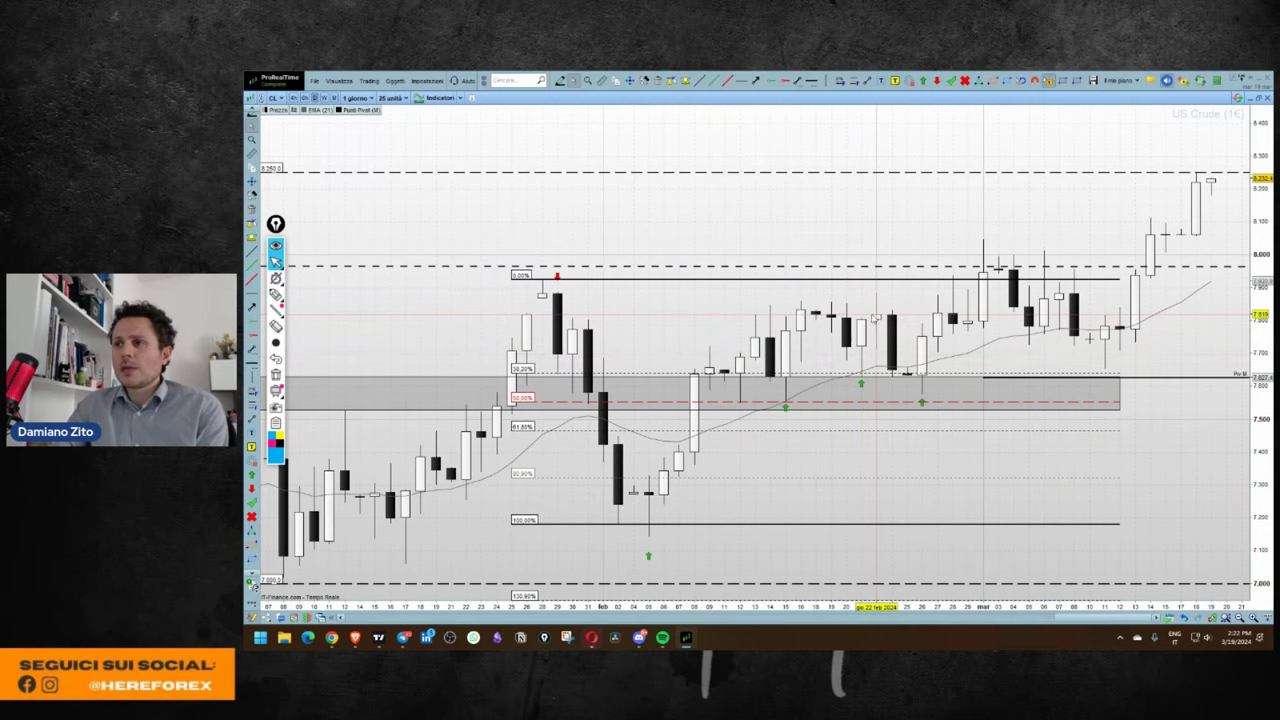
mouse_move(876, 318)
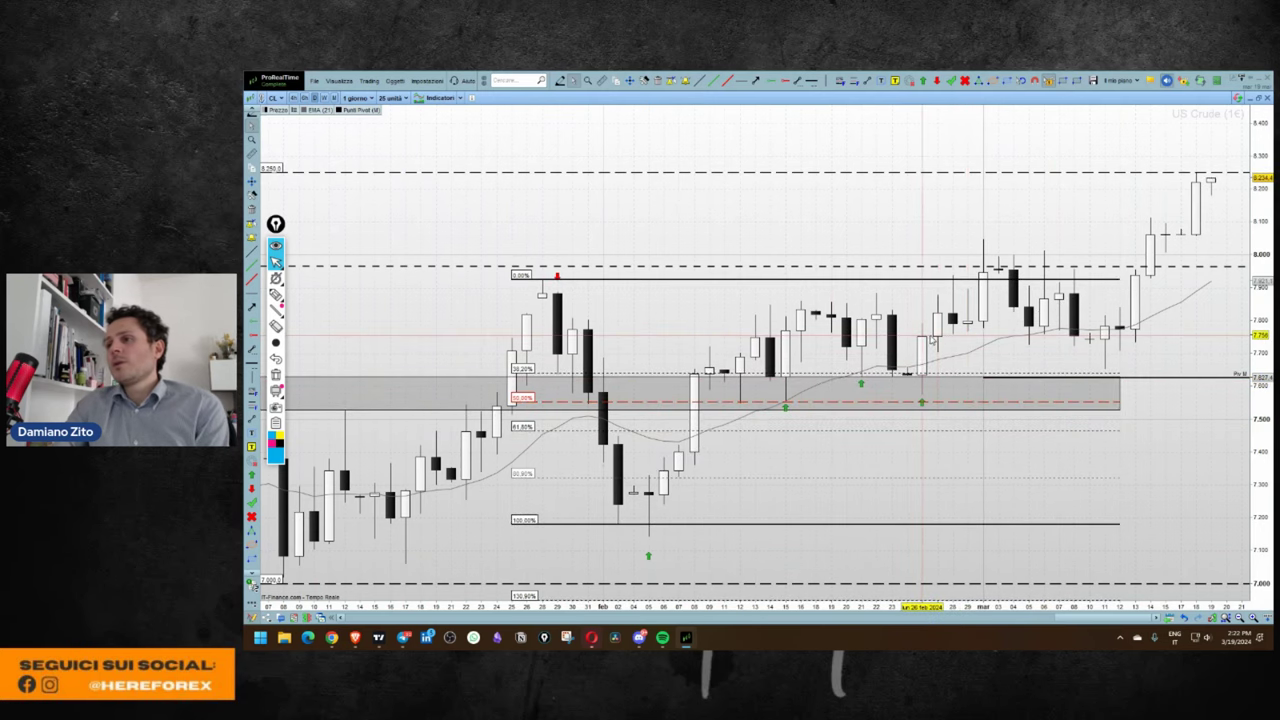
Pen-mark the lows of the 28 and 29 February candles and sketch a dip-and-rebound path below them.
click(291, 295)
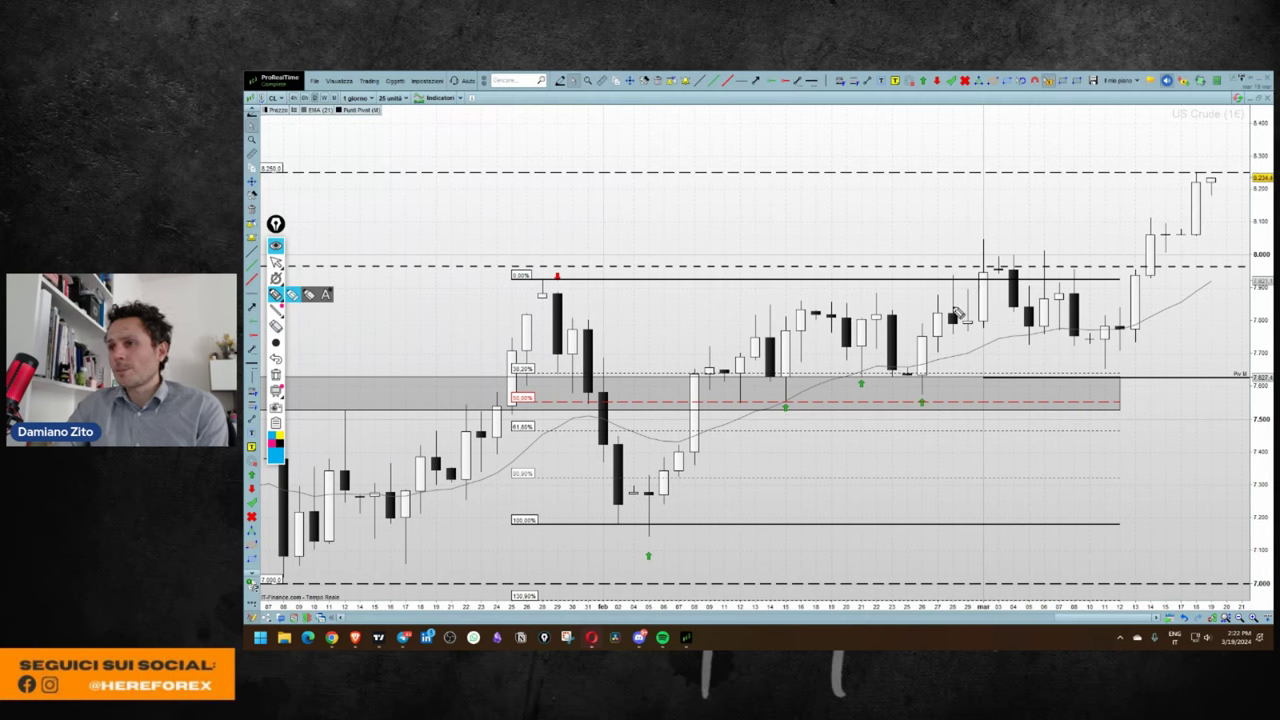
drag(947, 337, 975, 332)
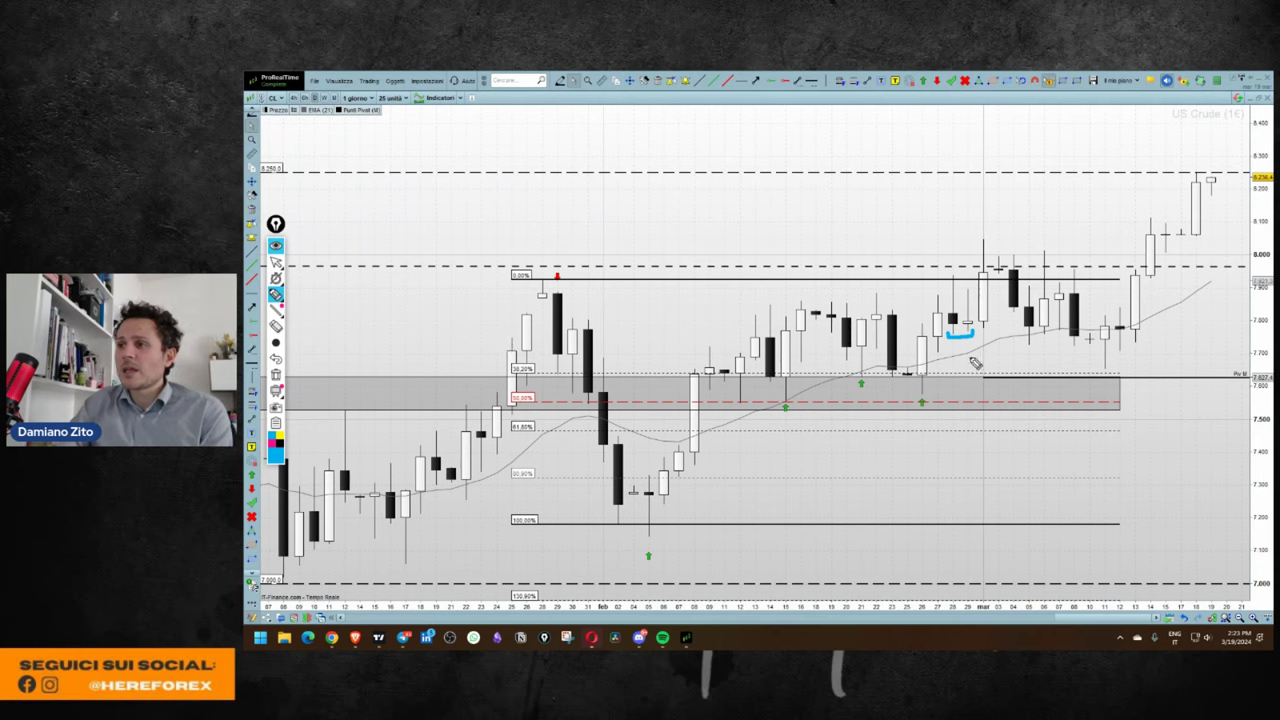
drag(974, 362, 1000, 352)
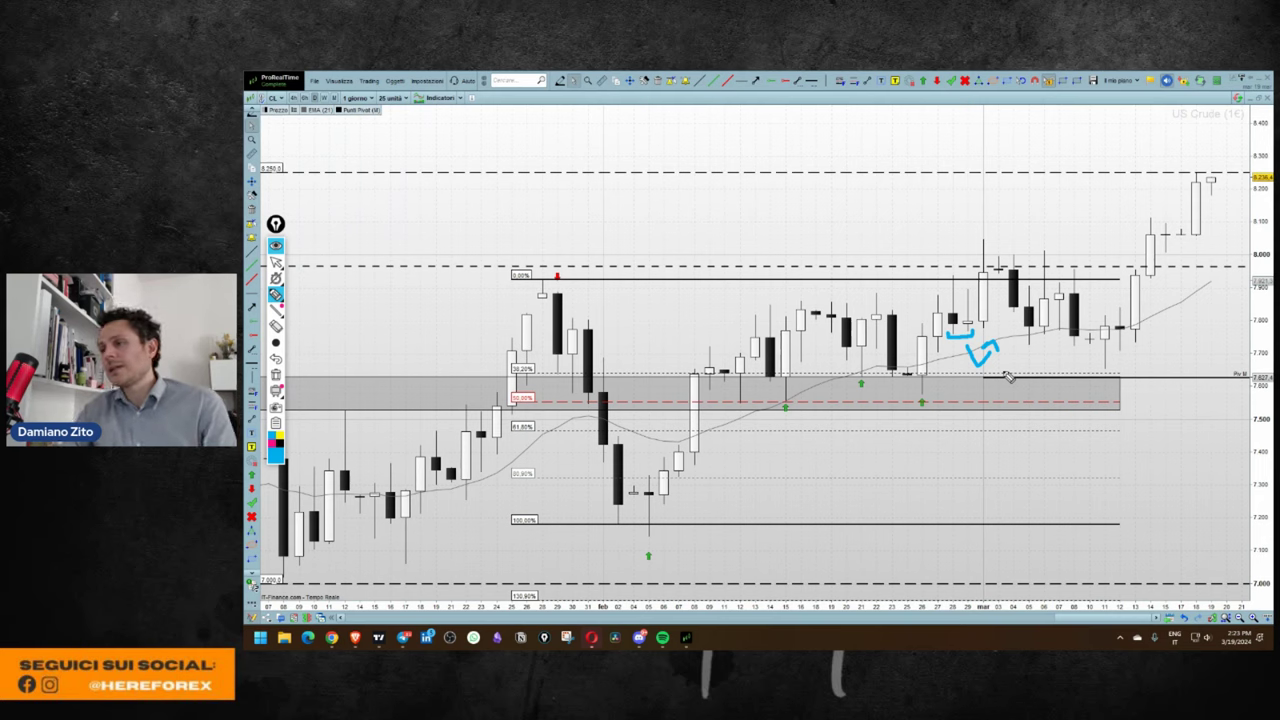
Clear the pen marks from the US Crude chart and review the candles around the grey zone.
click(276, 375)
click(276, 262)
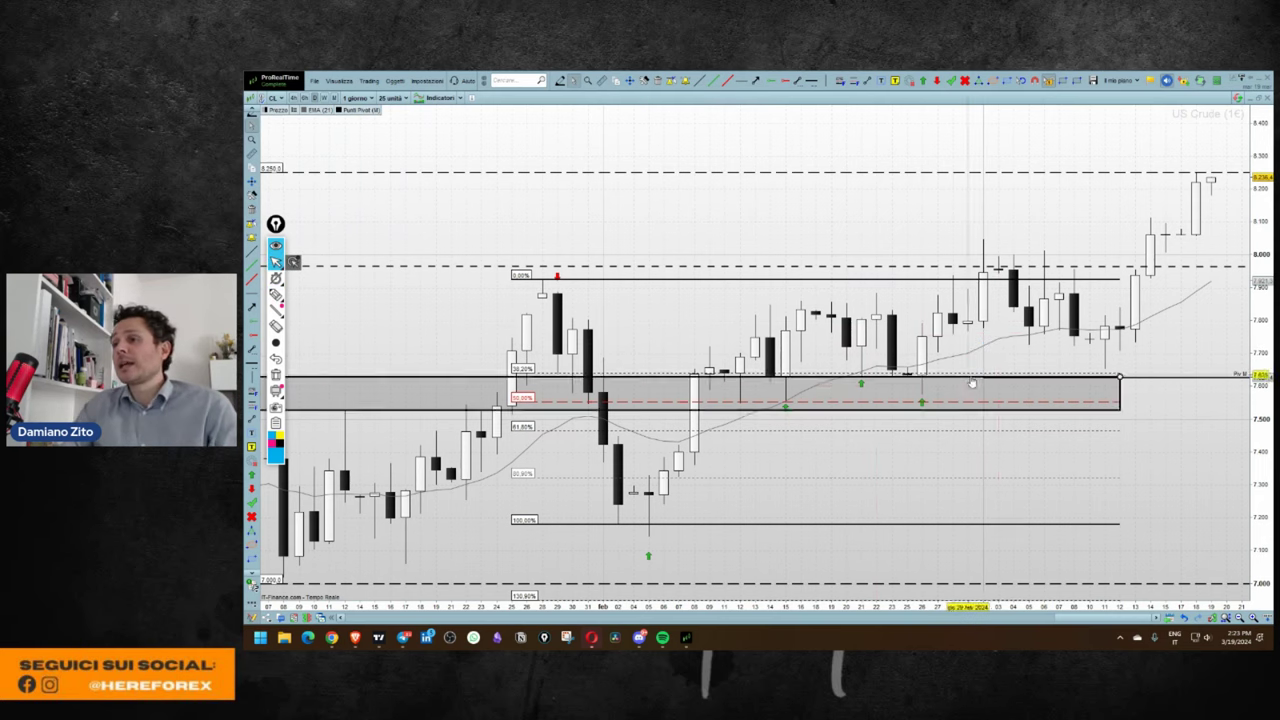
mouse_move(996, 390)
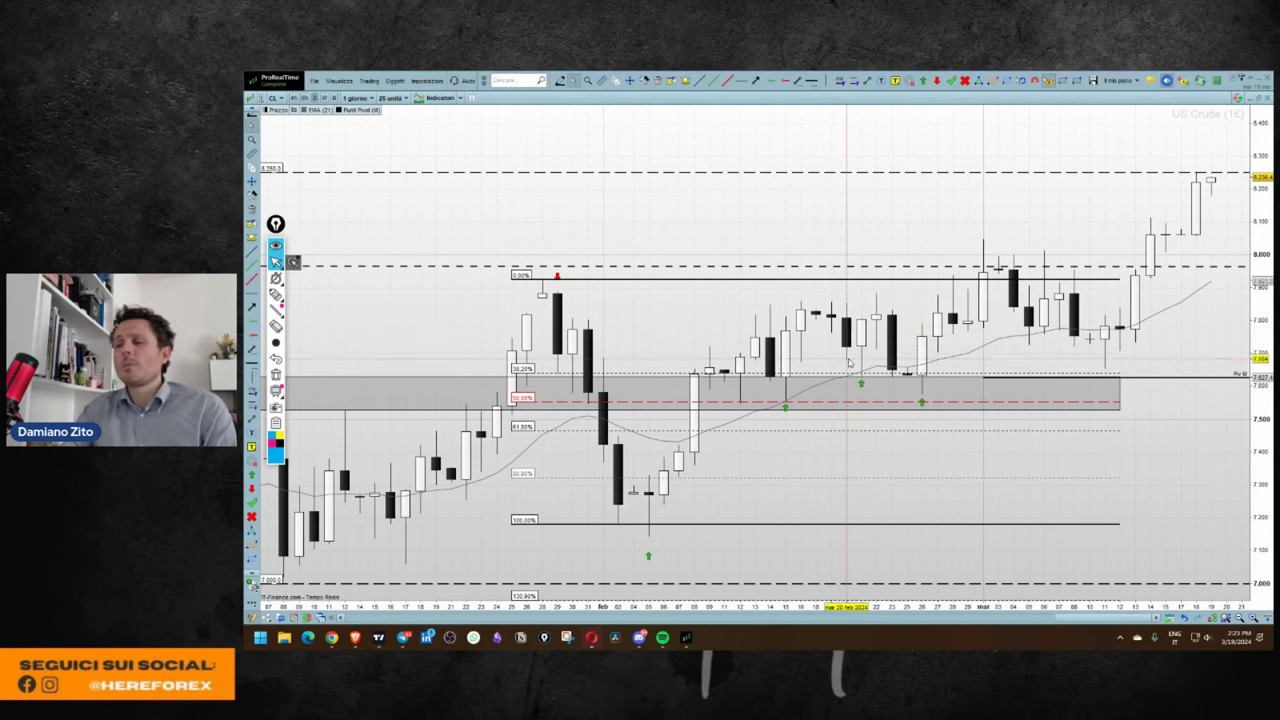
Pen-mark the lows around the start of March, the 8.250,0 dashed line, and a horizontal level from 21 February into early March.
click(276, 294)
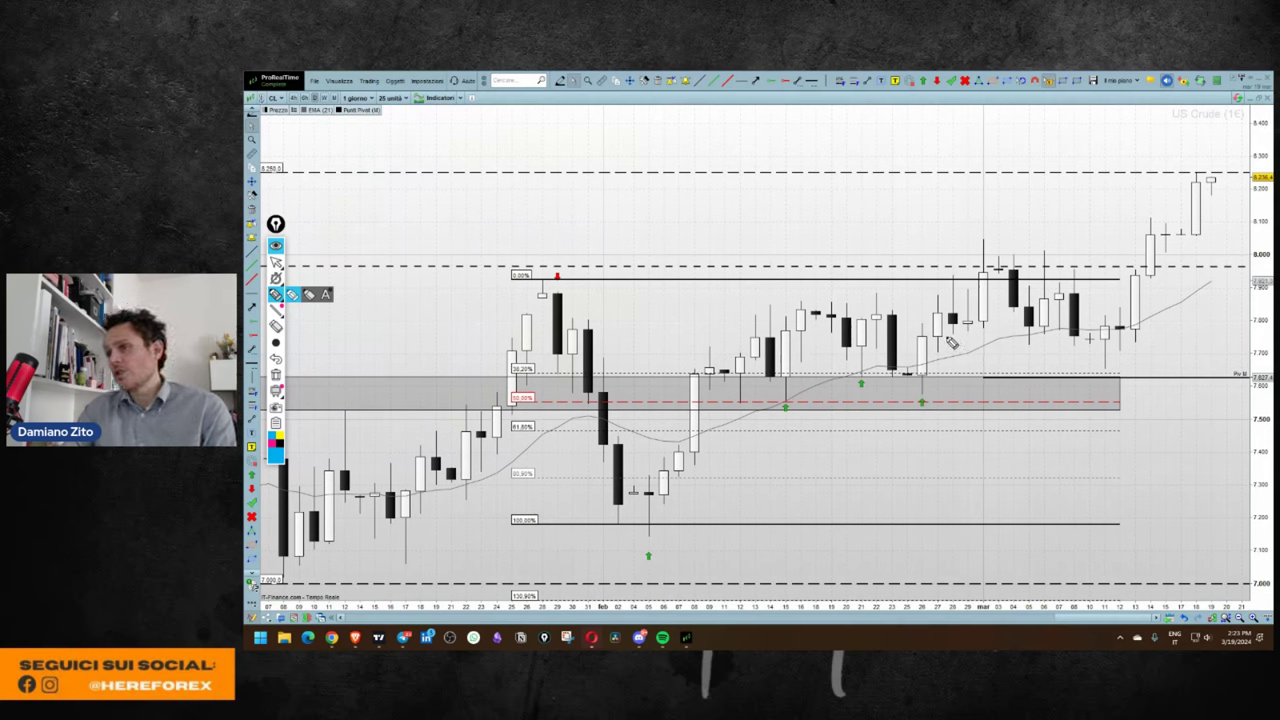
drag(948, 339, 1010, 339)
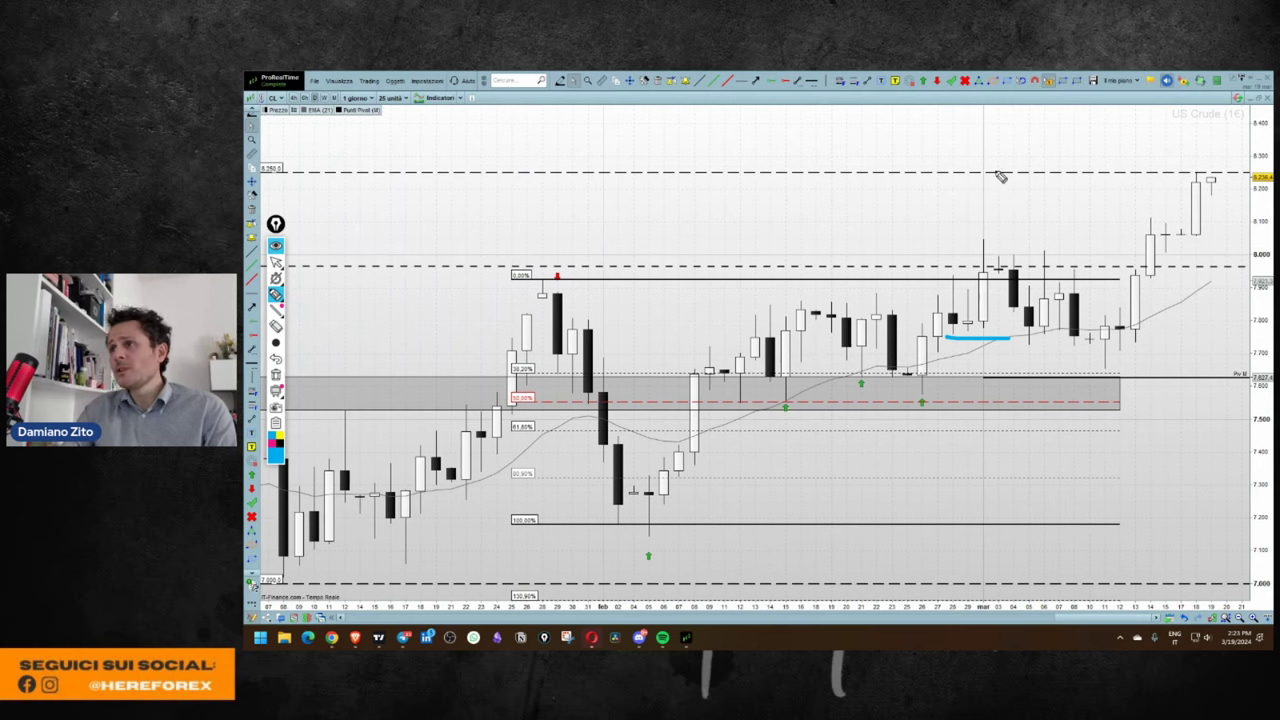
drag(996, 171, 1172, 171)
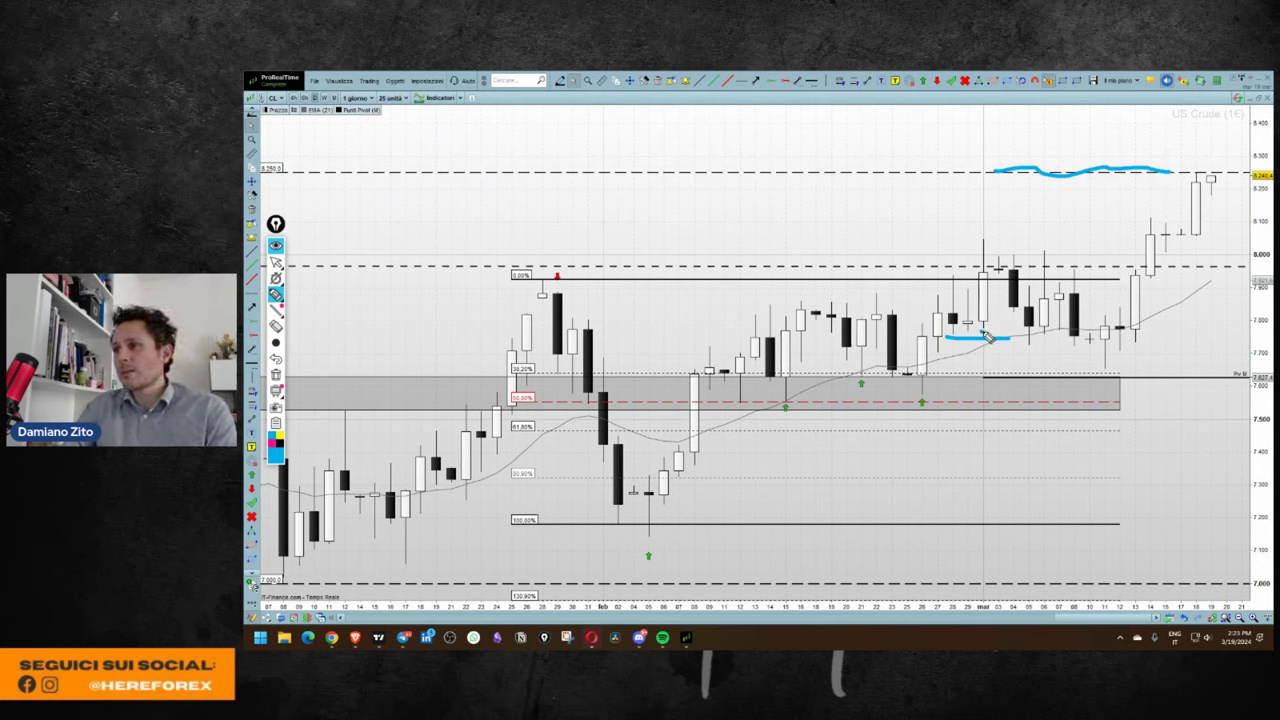
mouse_move(984, 338)
mouse_down()
mouse_move(1002, 336)
mouse_move(995, 323)
mouse_up()
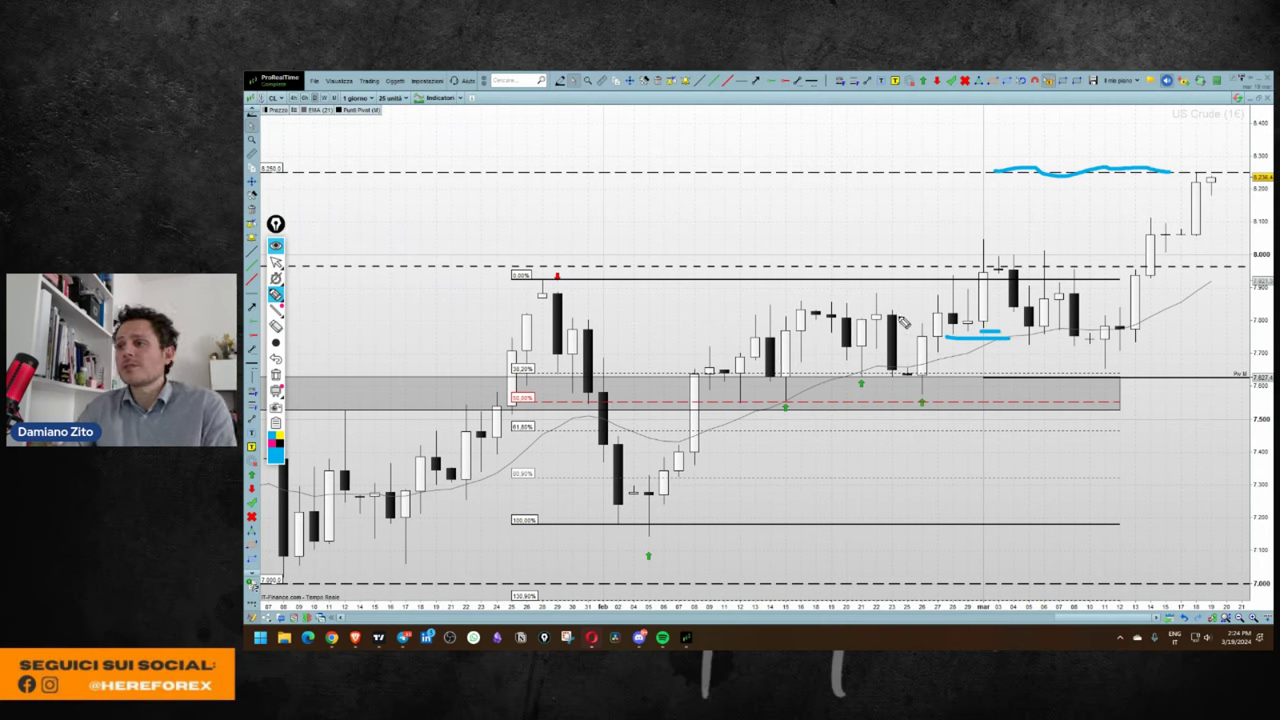
drag(866, 317, 1028, 316)
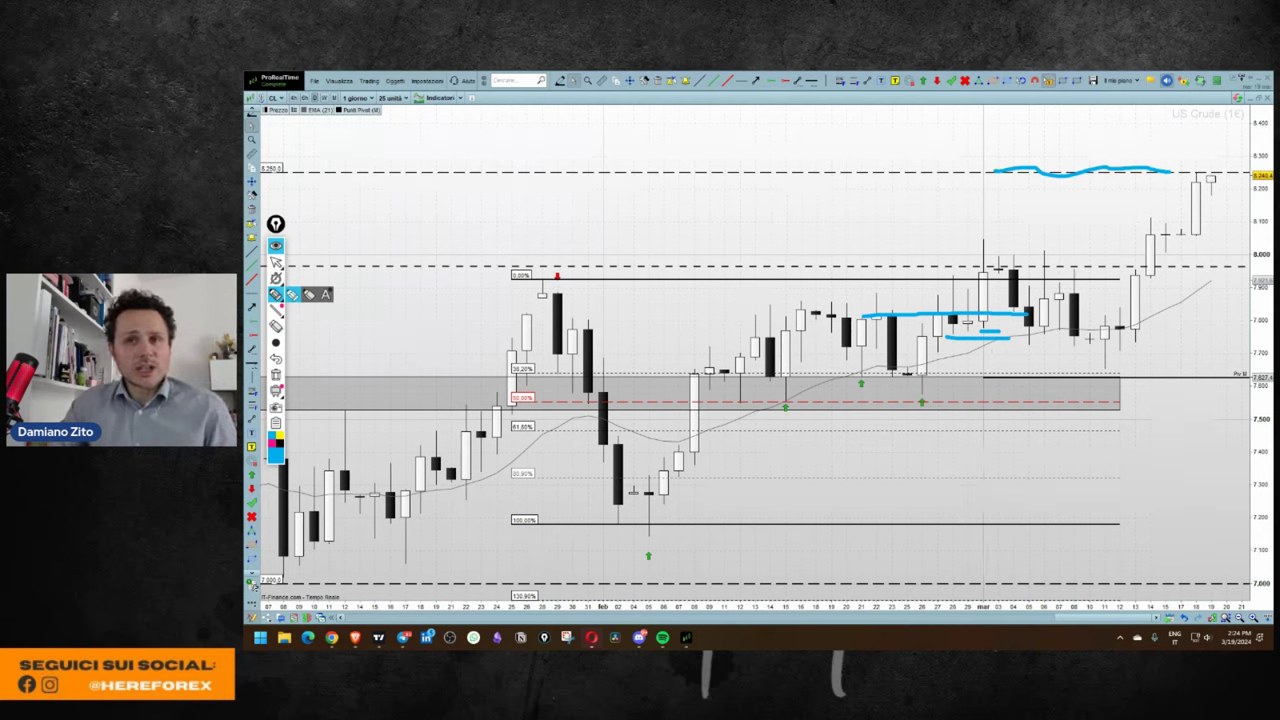
Clear the pen marks and review the US Crude candles from January through mid-March against the Fibonacci levels.
click(276, 342)
click(276, 278)
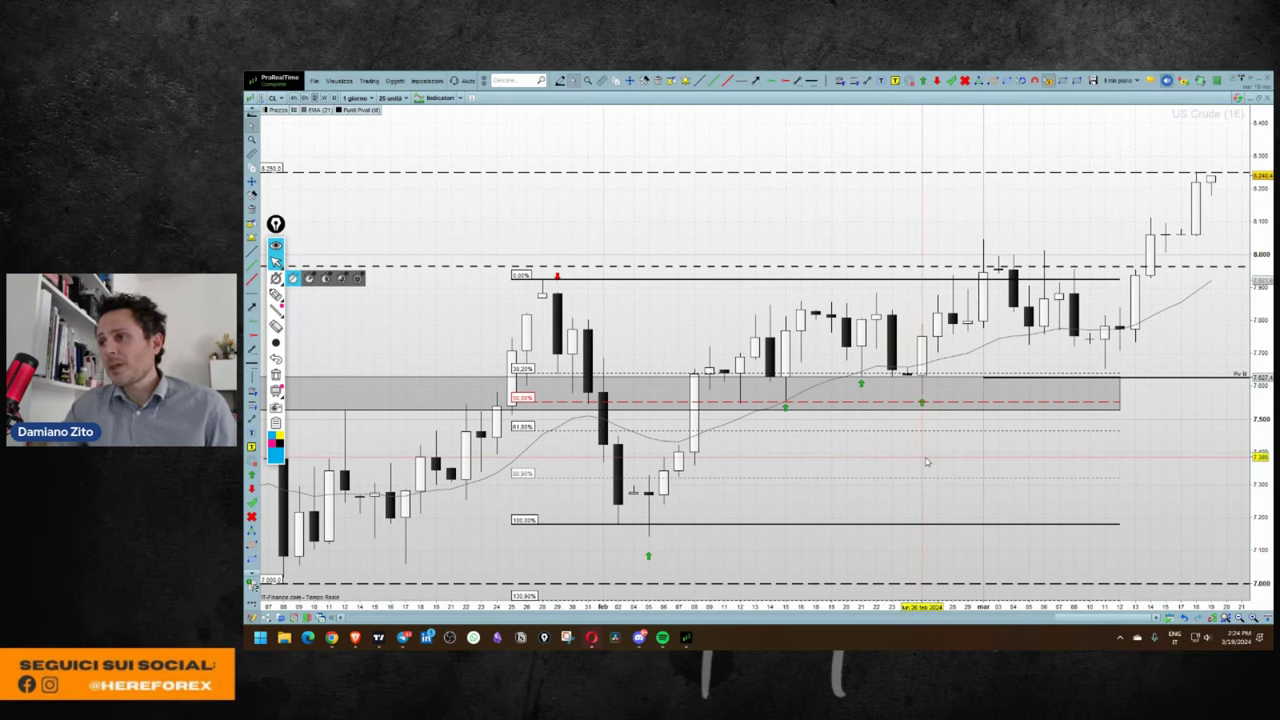
mouse_move(926, 462)
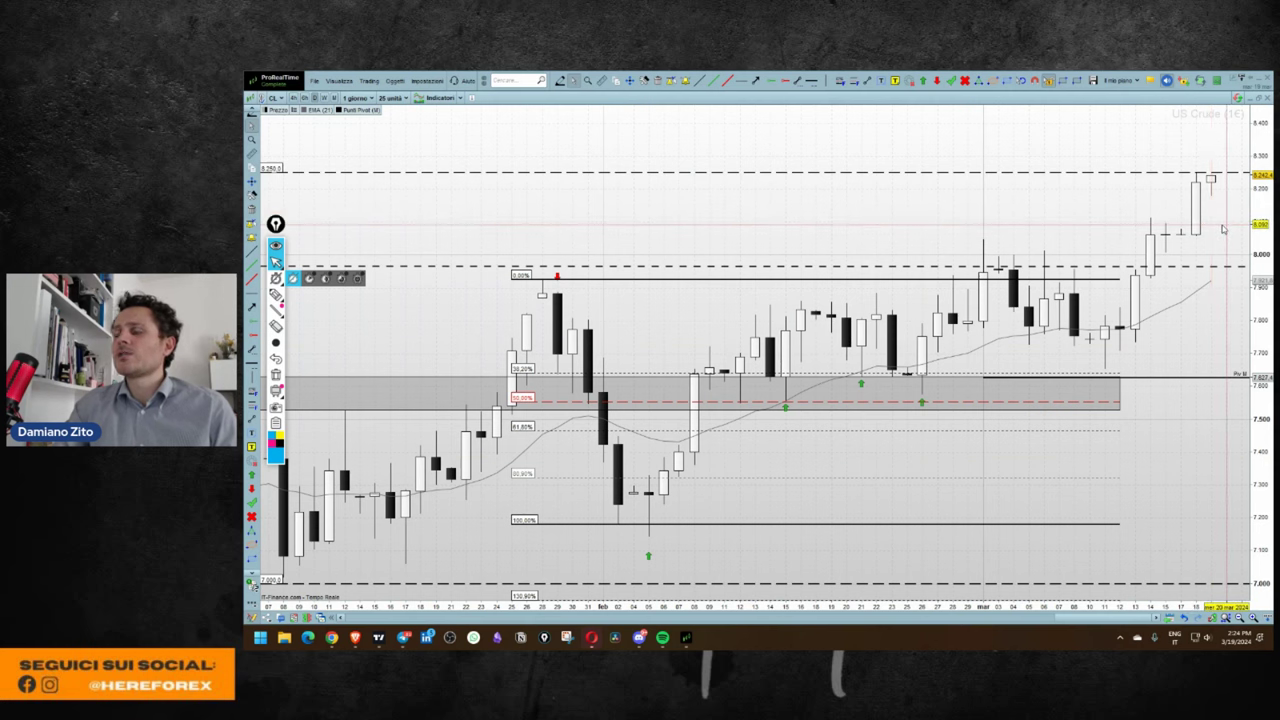
scroll(1100, 308, down, 2)
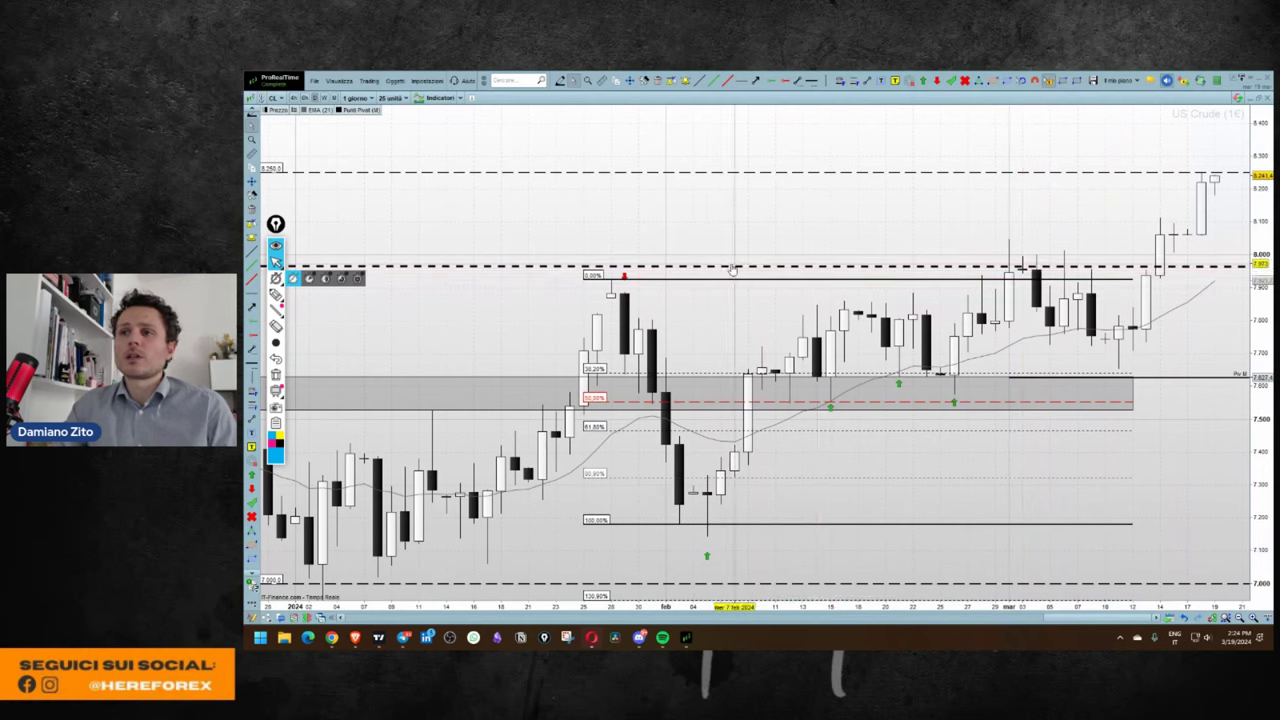
click(953, 284)
click(970, 300)
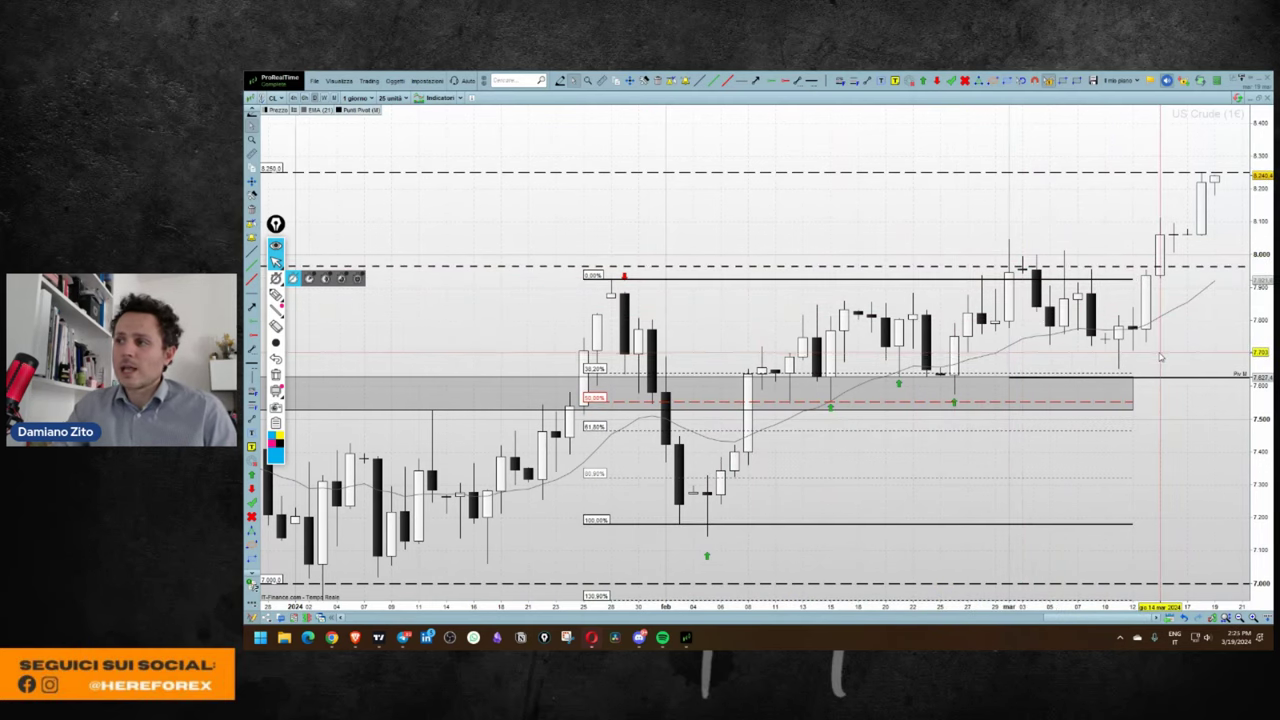
scroll(1158, 360, down, 3)
drag(1178, 432, 1100, 470)
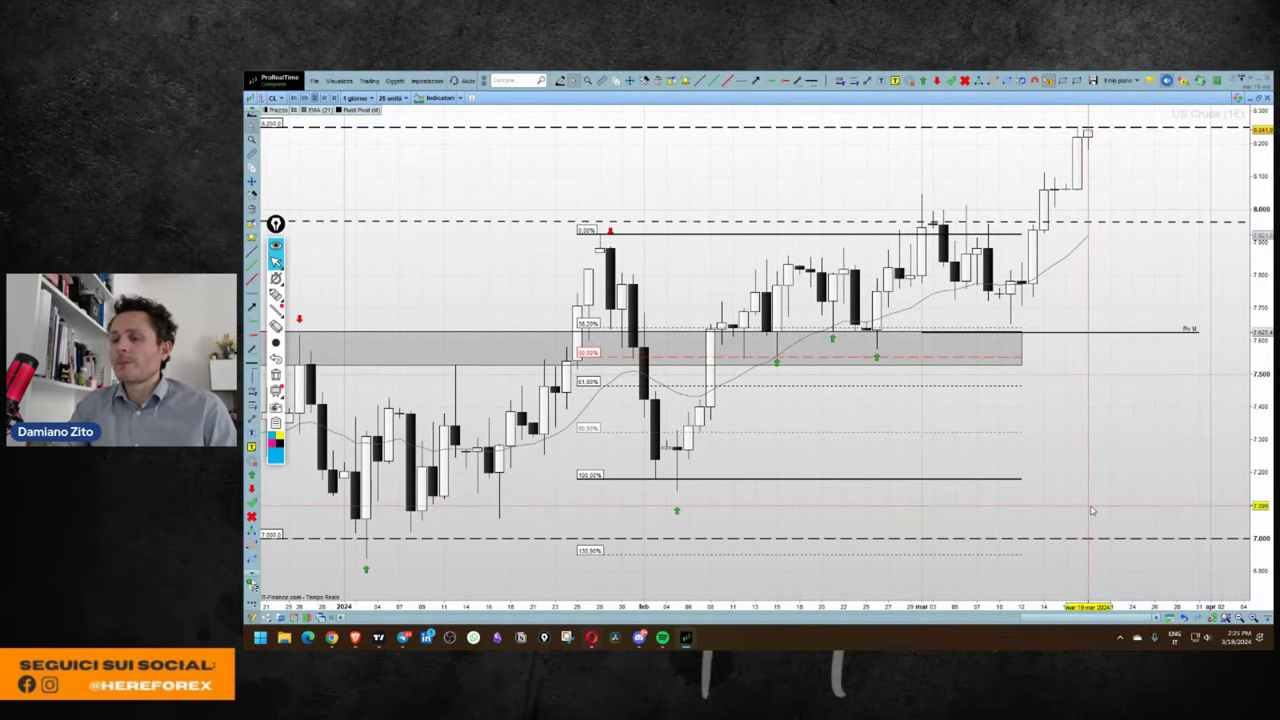
mouse_move(1091, 511)
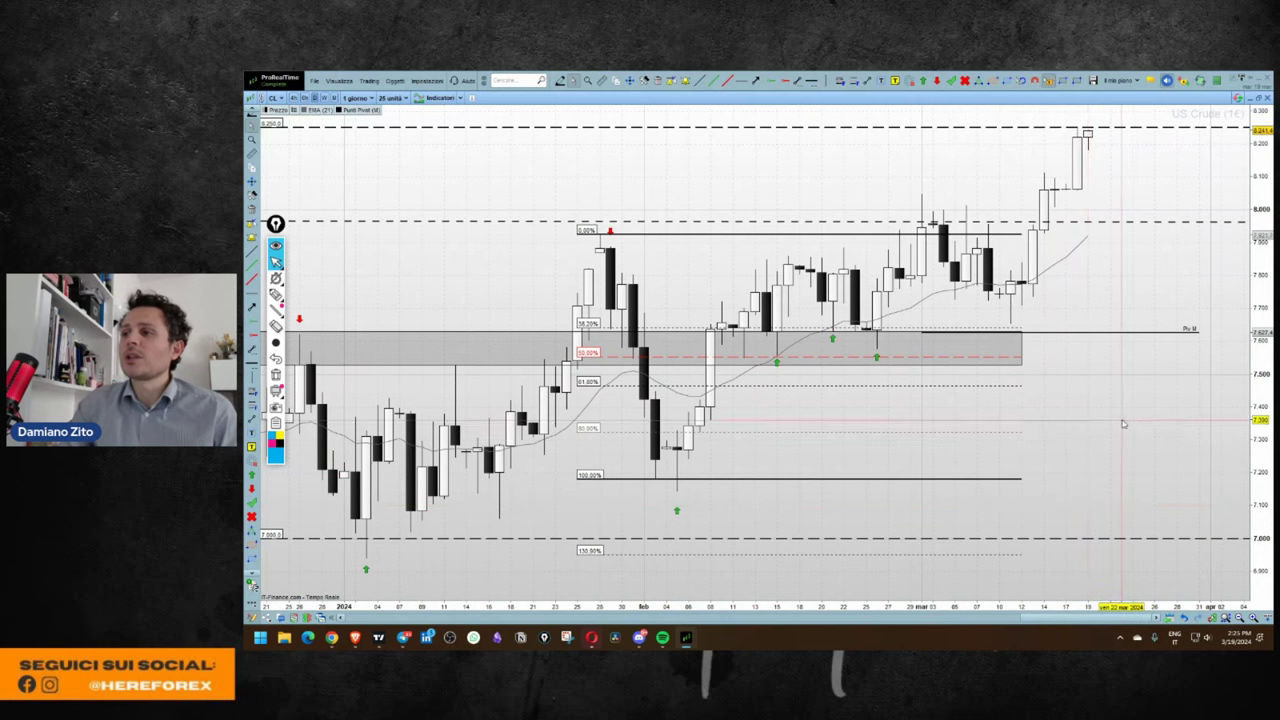
mouse_move(1126, 412)
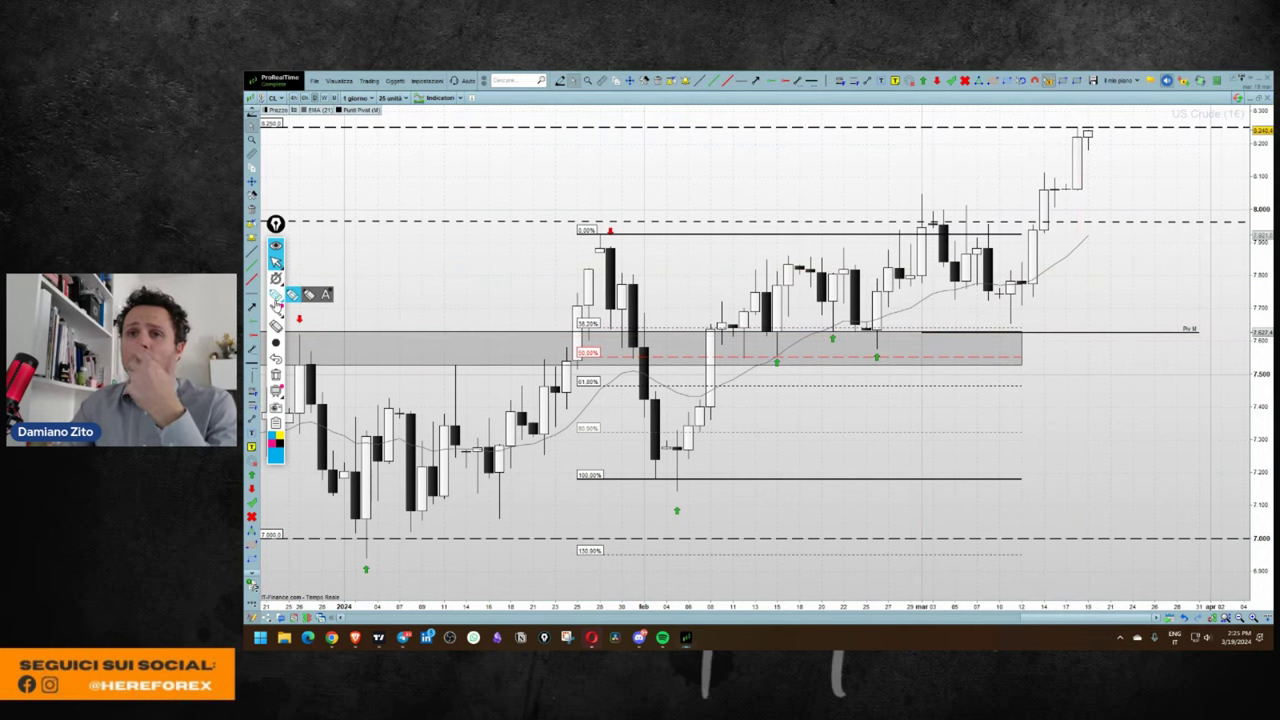
Pen-mark a zigzag across the grey zone, a short level near the 22 February high, and an arrow from early March up to 8.250,0.
click(292, 294)
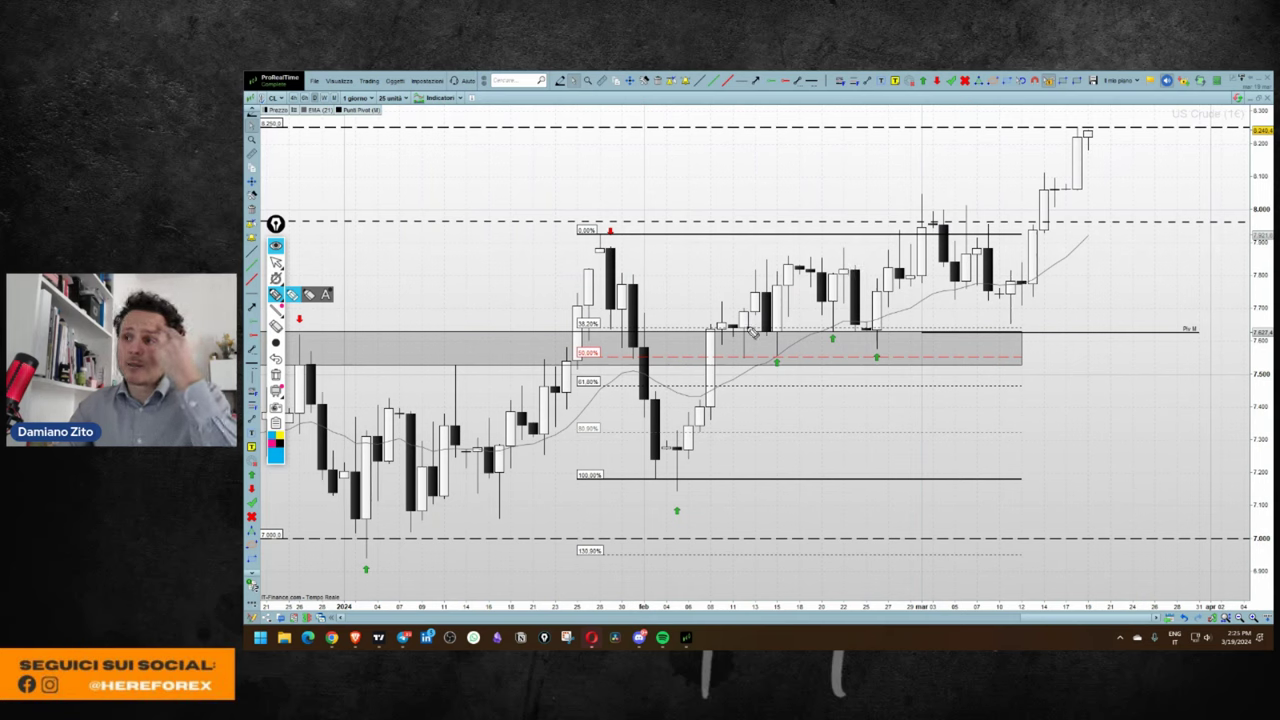
mouse_move(747, 334)
mouse_down()
mouse_move(814, 362)
mouse_move(1024, 342)
mouse_up()
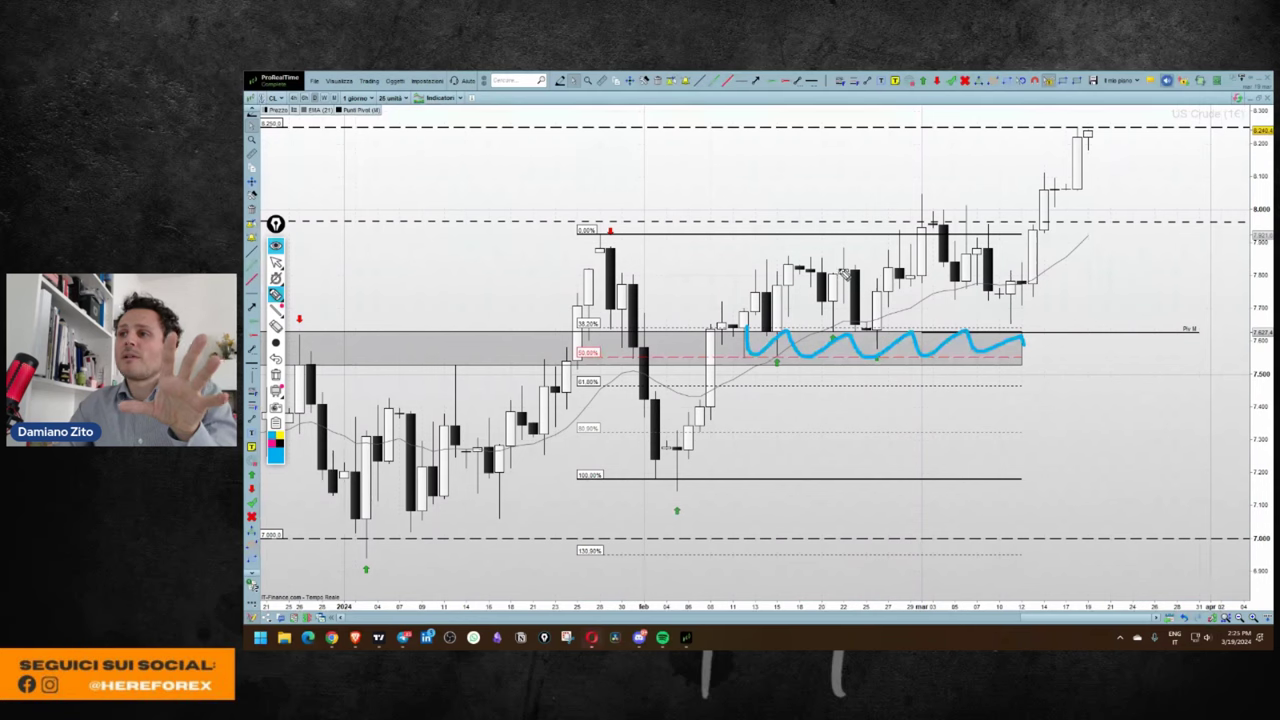
drag(836, 268, 851, 269)
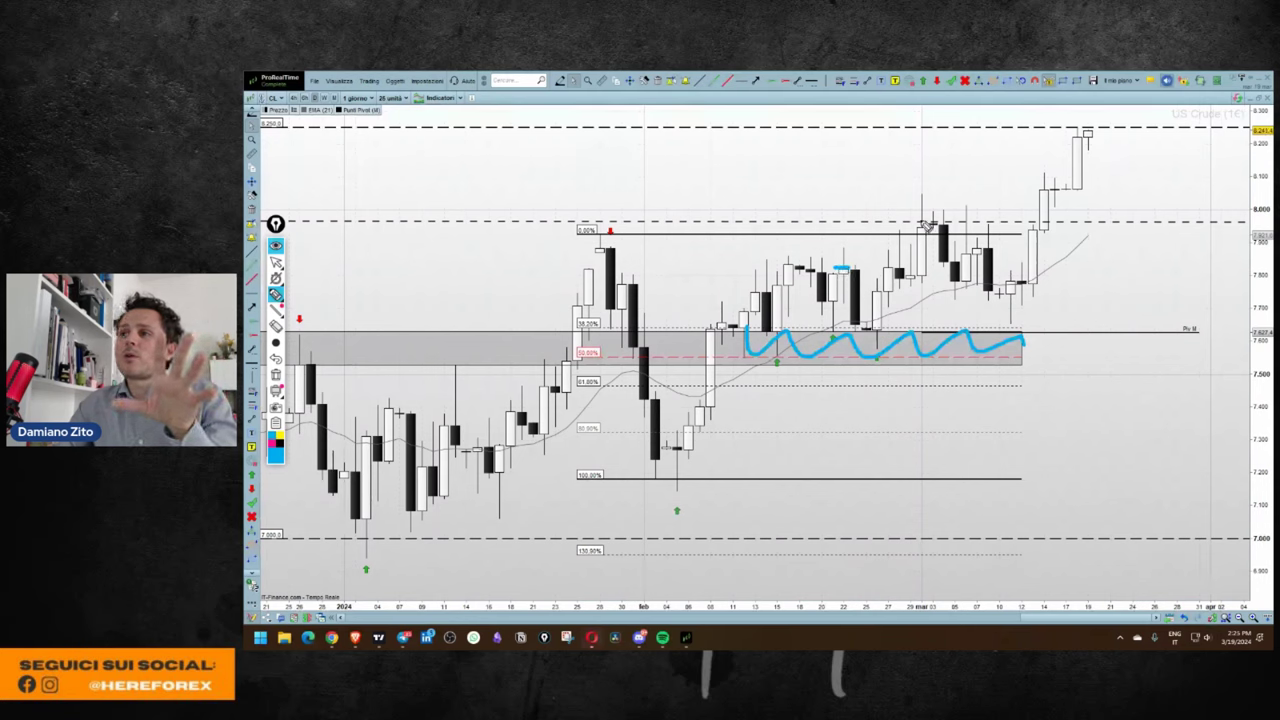
mouse_move(922, 222)
mouse_down()
mouse_move(920, 130)
mouse_move(928, 140)
mouse_up()
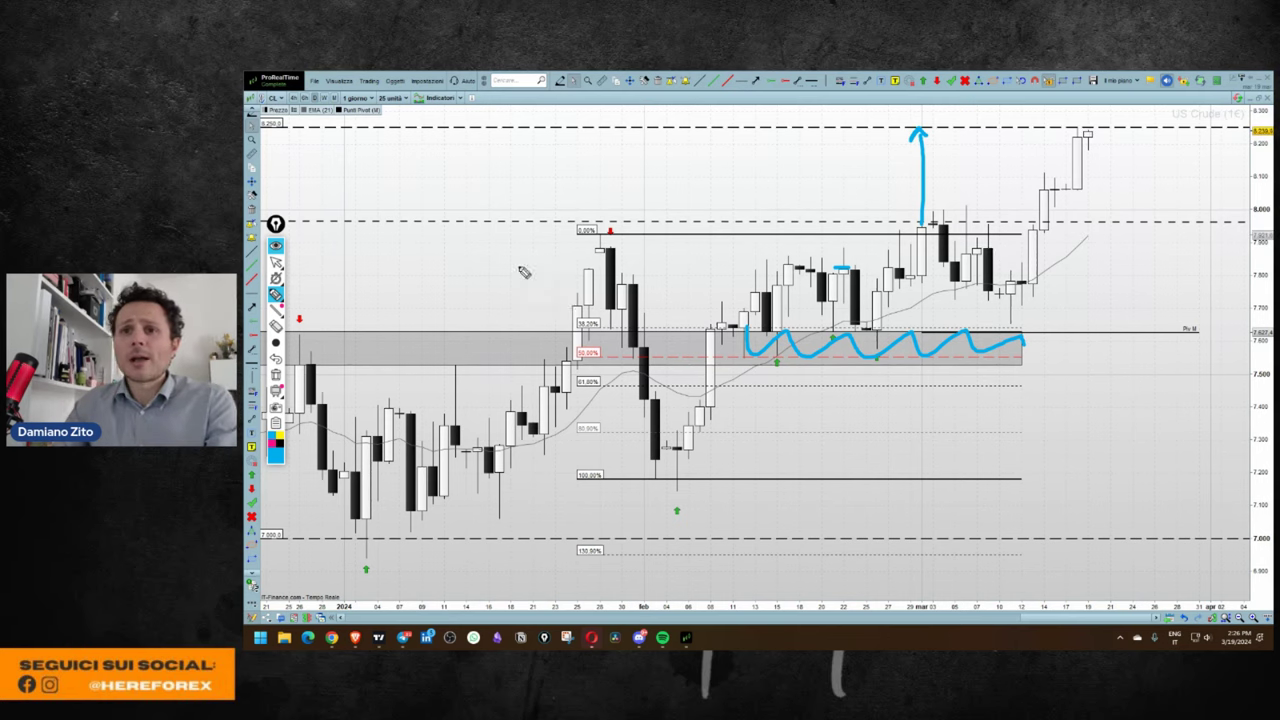
Clear the pen marks from the US Crude chart and switch back to the 2024 trading journal in Google Sheets.
click(276, 294)
click(276, 262)
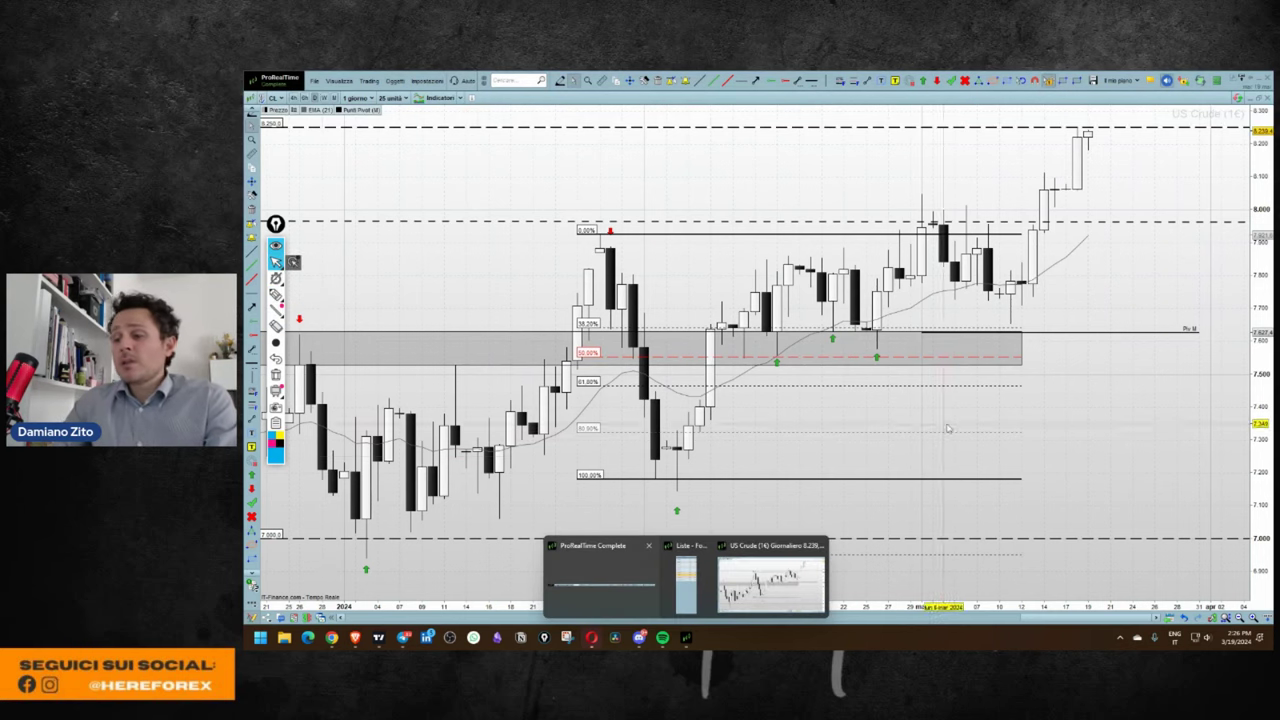
click(1261, 103)
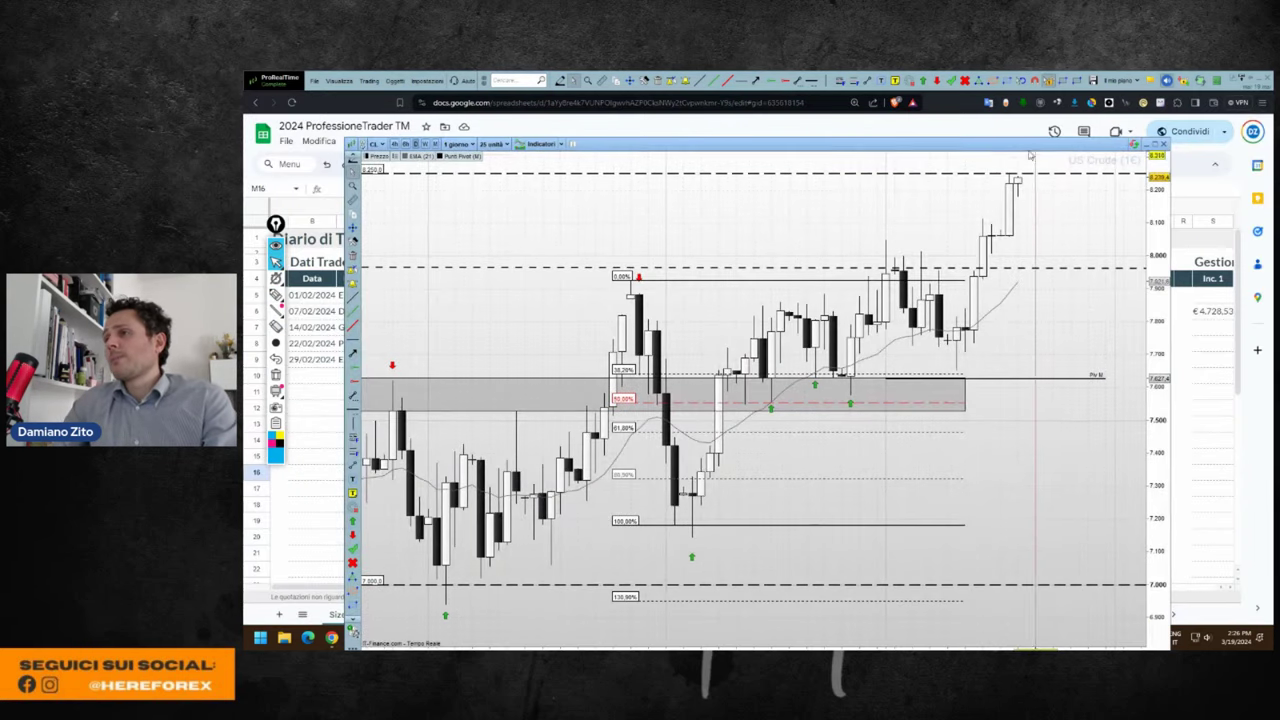
click(999, 130)
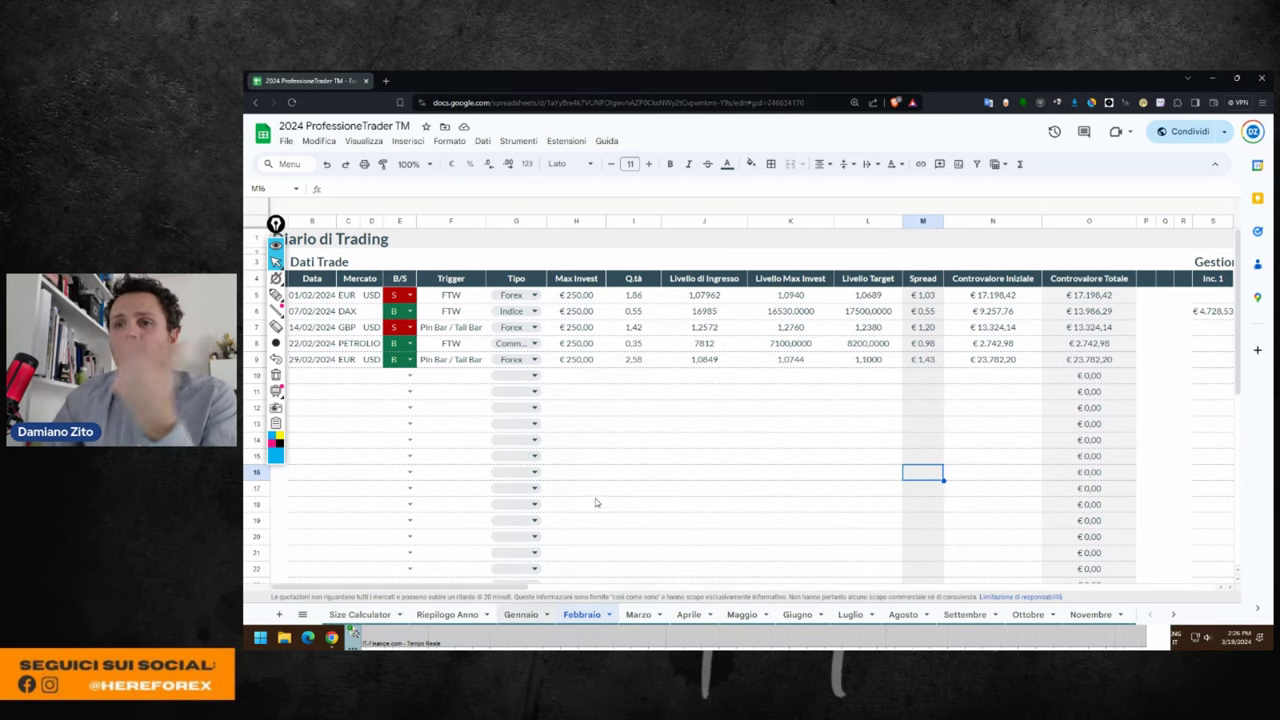
Review the January (Gennaio) DAX and gold trades, including their exit data, profit and loss, and notes.
key(ctrl+shift+Page_Up)
scroll(518, 467, right, 10)
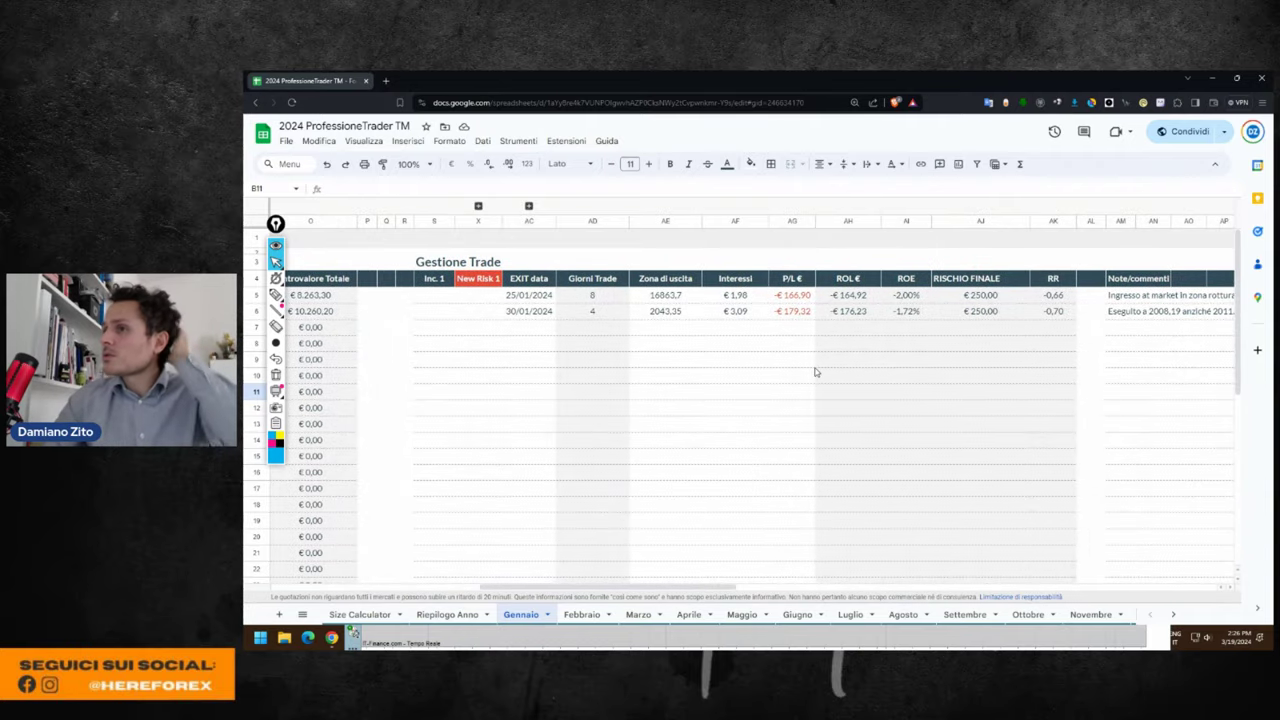
scroll(800, 380, left, 10)
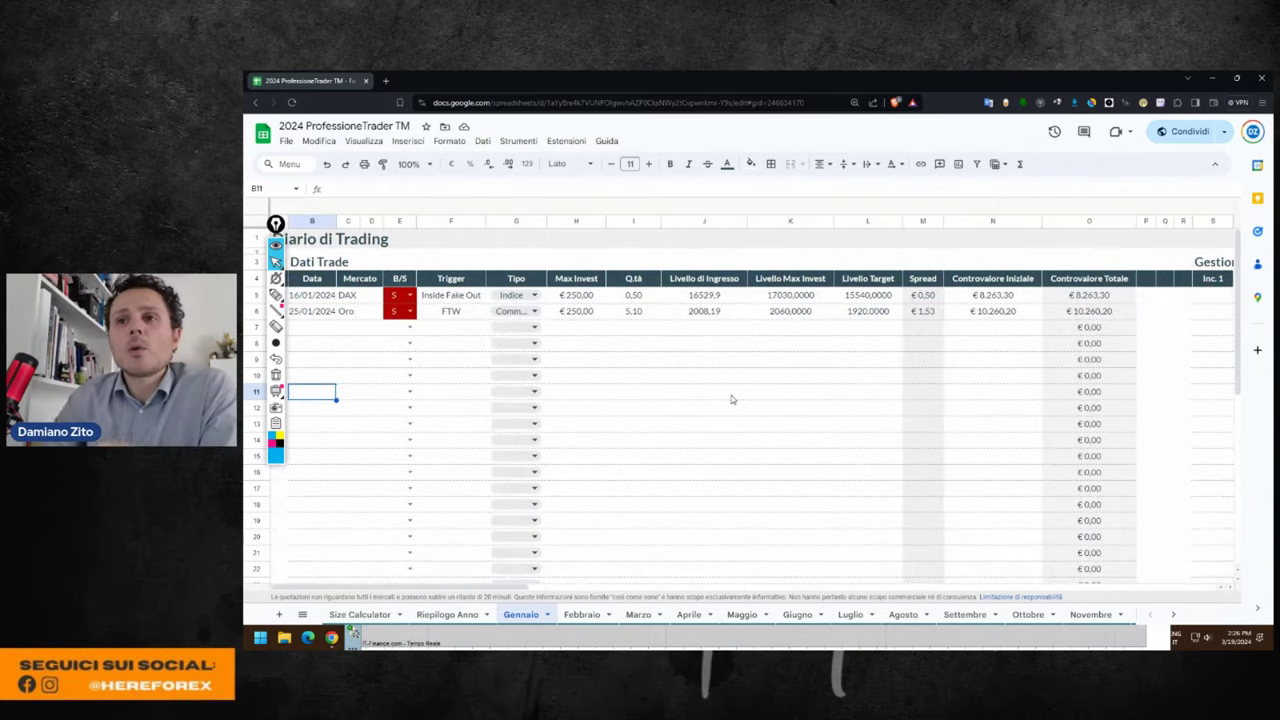
Review the February (Febbraio) trades' entry details along with their exit dates, interest, and profit and loss.
click(582, 615)
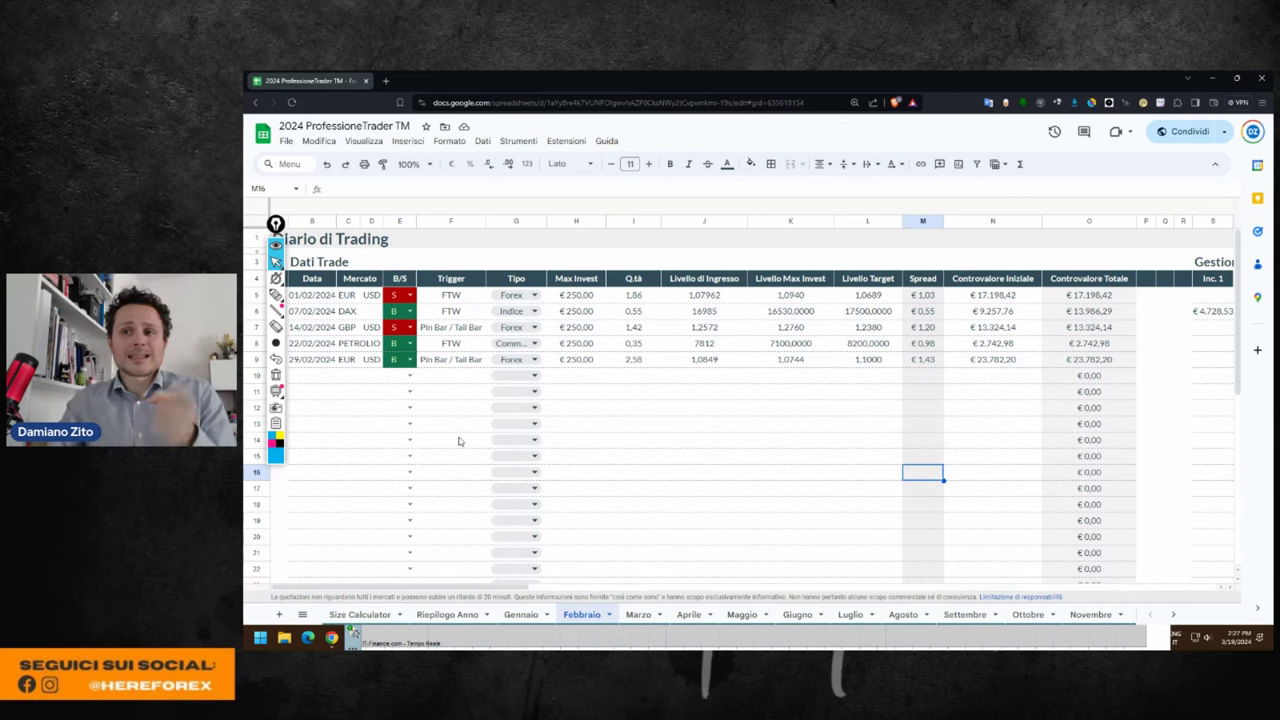
scroll(461, 443, right, 6)
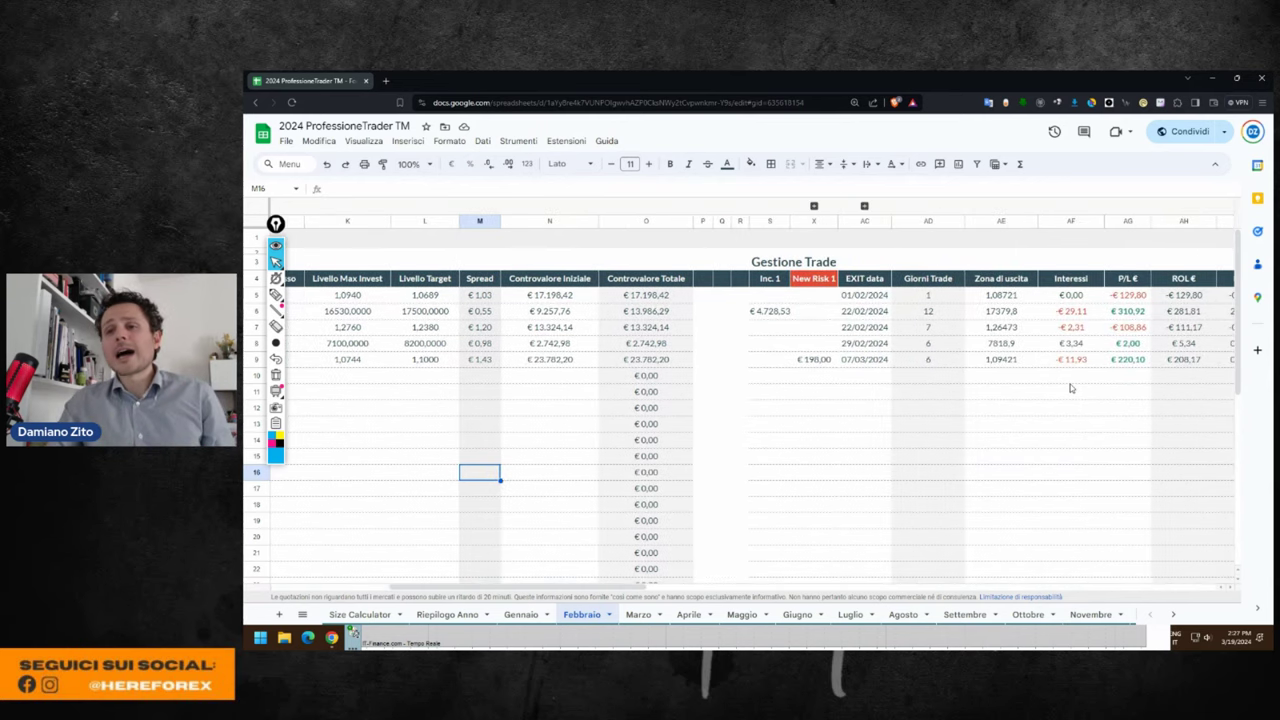
scroll(1070, 384, left, 6)
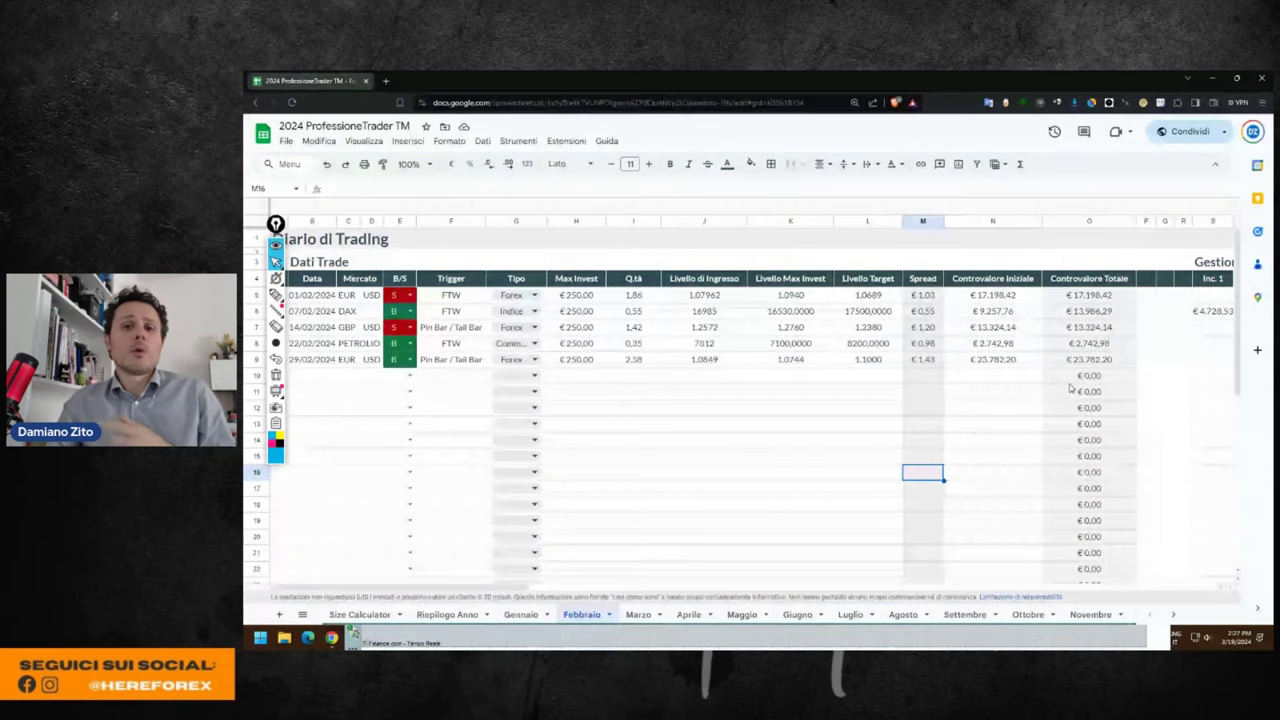